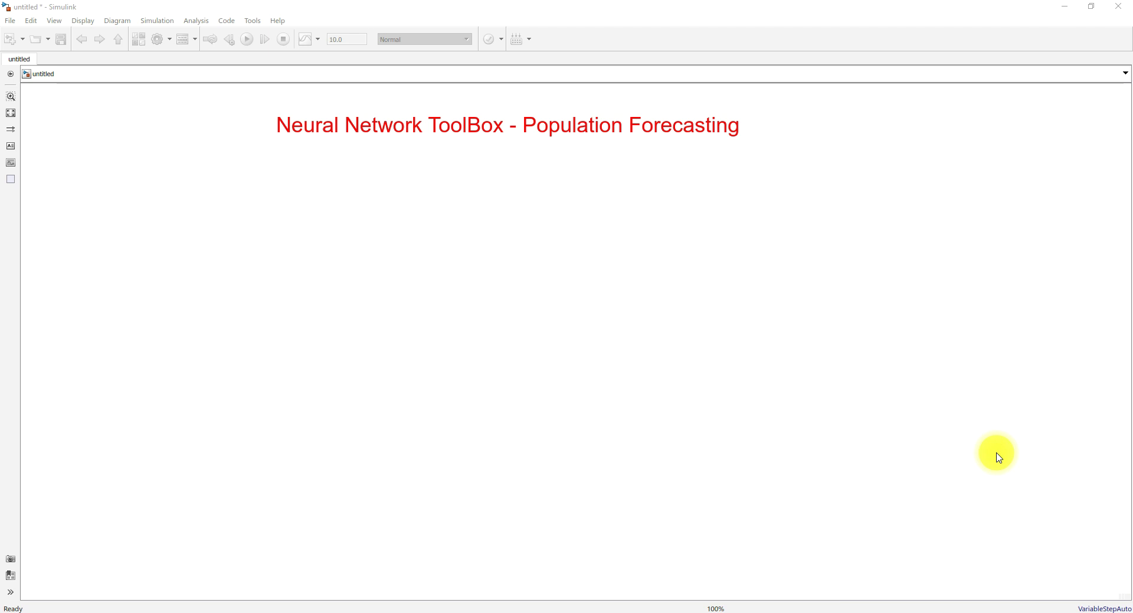
Switch to the MATLAB main window and launch Neural Network Start with the nnstart command.
{"action": "mouse_move", "coordinate": [482, 608]}
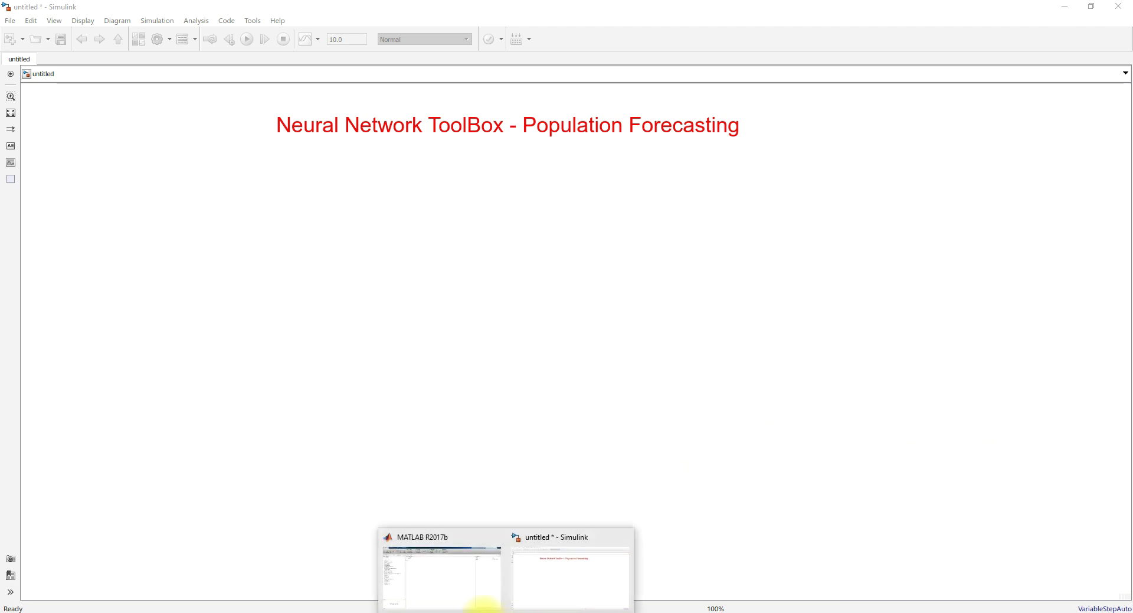
{"action": "left_click", "coordinate": [461, 593]}
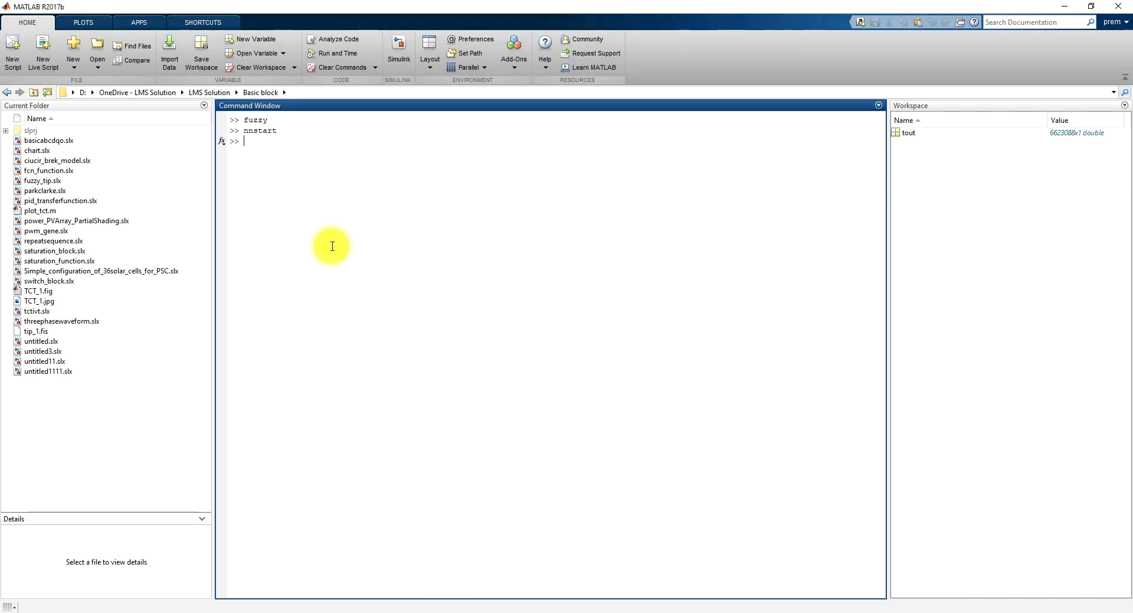
{"action": "type", "text": "nnstart"}
{"action": "key", "text": "Return"}
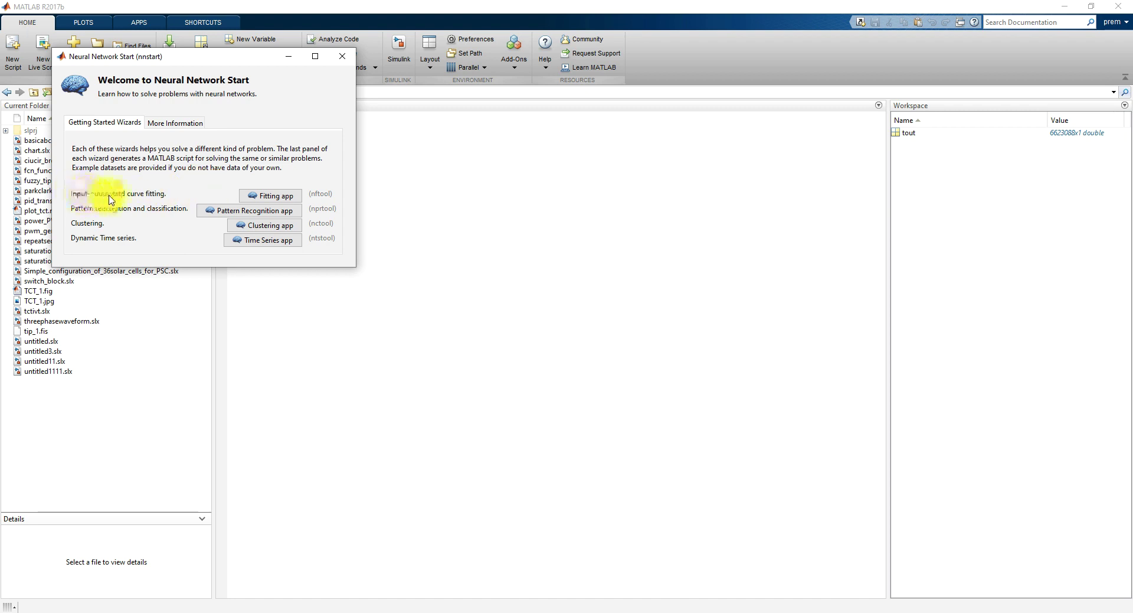
Open the neural network Fitting app and advance to its Select Data page.
{"action": "left_click", "coordinate": [265, 196]}
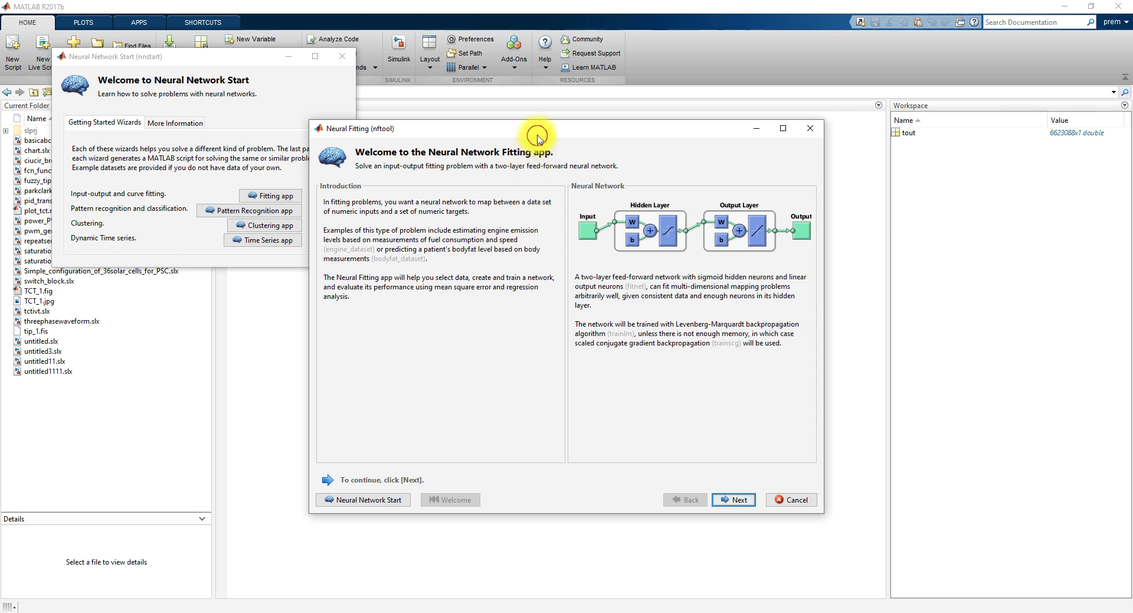
{"action": "left_click_drag", "start_coordinate": [531, 130], "coordinate": [498, 78]}
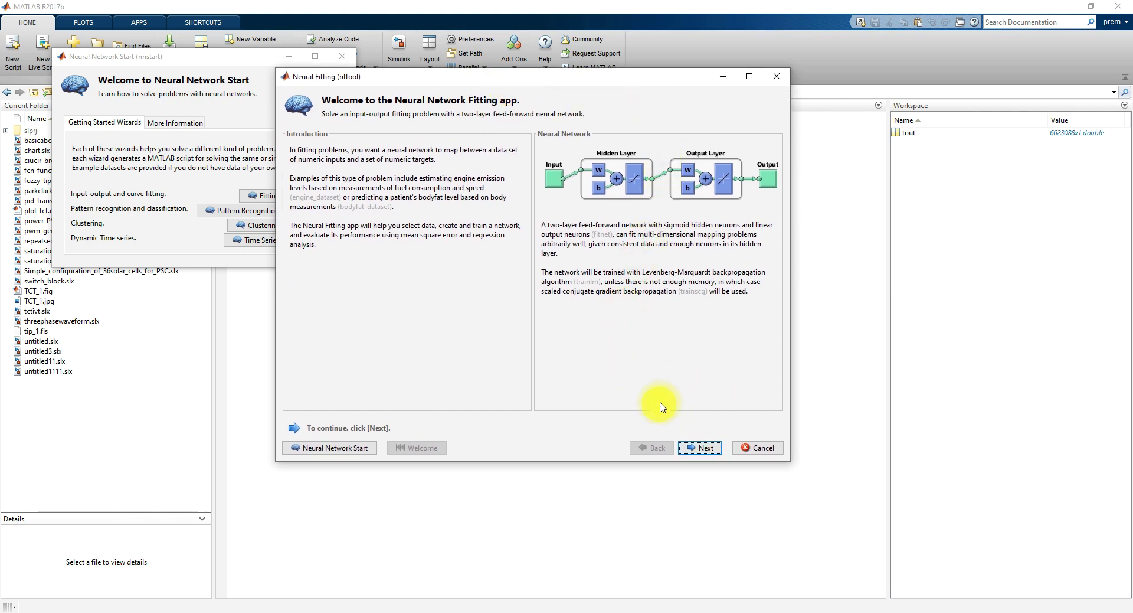
{"action": "left_click", "coordinate": [704, 448]}
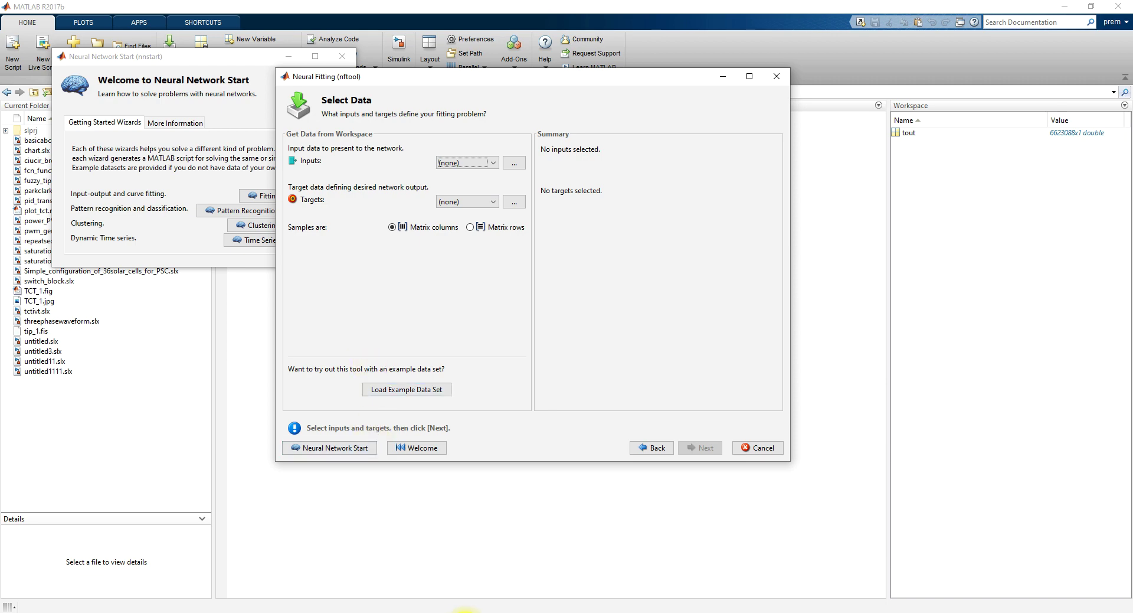
Switch to the Chrome browser and examine the year column of the Growth of Electricity Consumption in India table.
{"action": "left_click", "coordinate": [467, 611]}
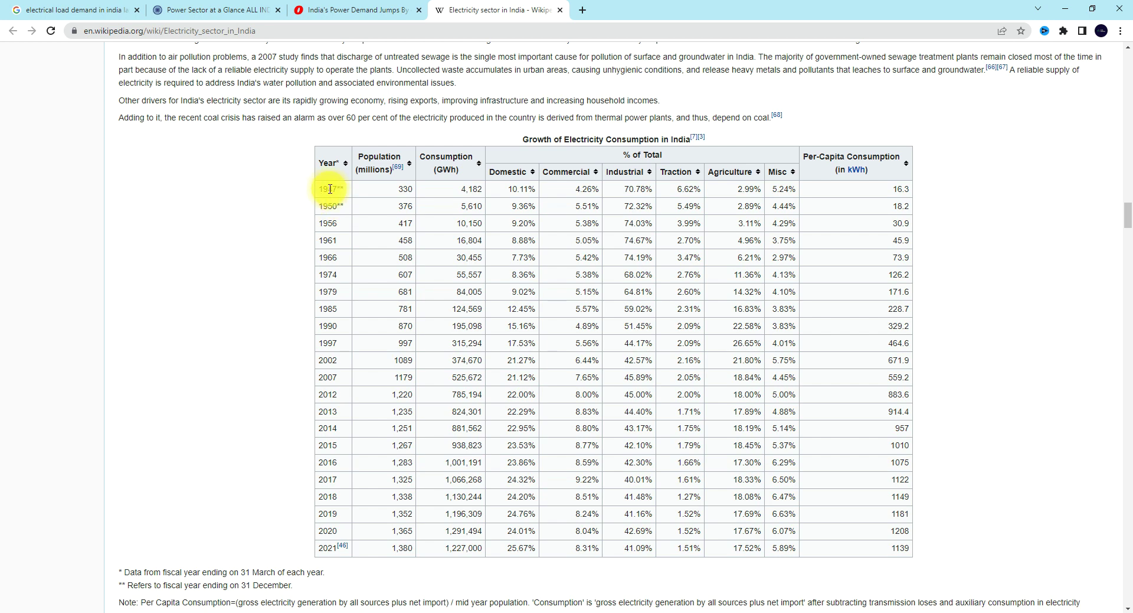
{"action": "left_click_drag", "start_coordinate": [323, 190], "coordinate": [354, 240]}
{"action": "left_click", "coordinate": [329, 215]}
Switch back to MATLAB and begin a vector named year at the command prompt with 1947 as its first entry.
{"action": "mouse_move", "coordinate": [437, 591]}
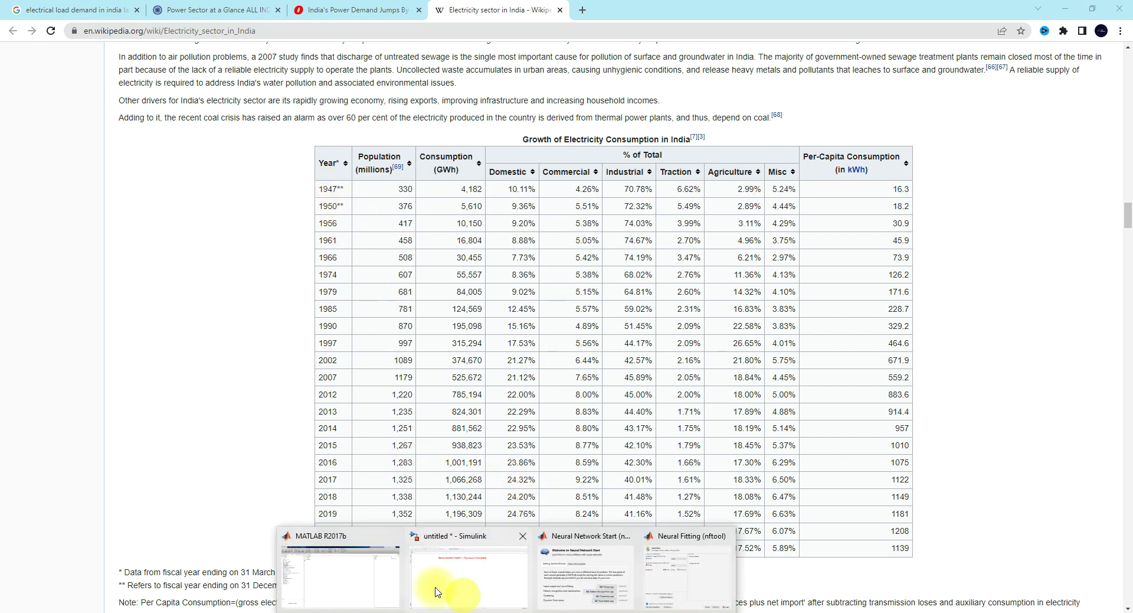
{"action": "left_click", "coordinate": [385, 570]}
{"action": "right_click", "coordinate": [922, 172]}
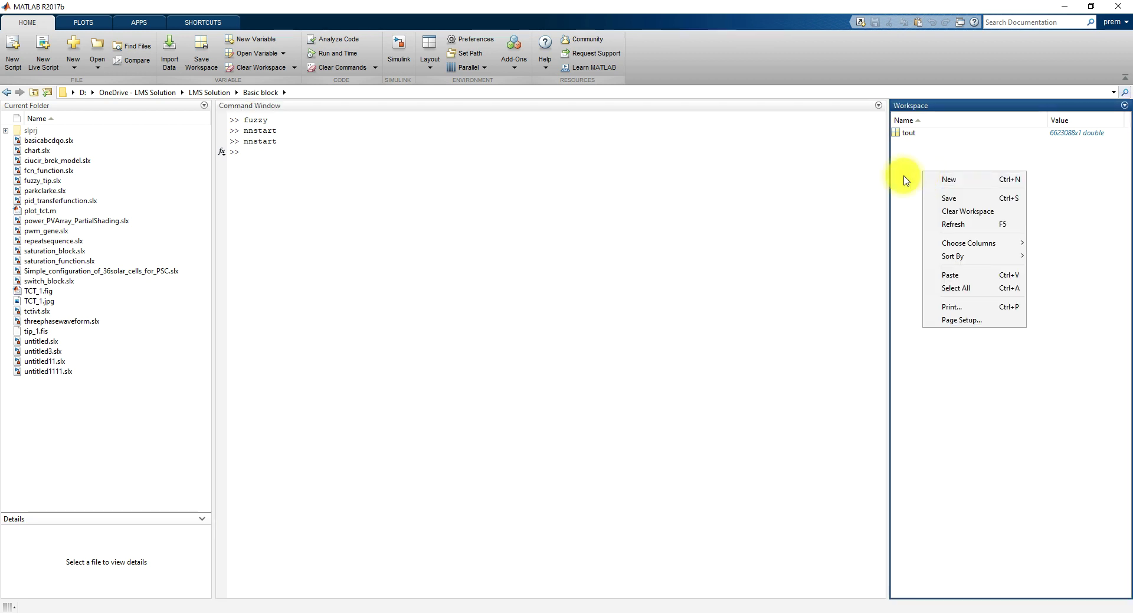
{"action": "left_click", "coordinate": [905, 179]}
{"action": "left_click", "coordinate": [337, 167]}
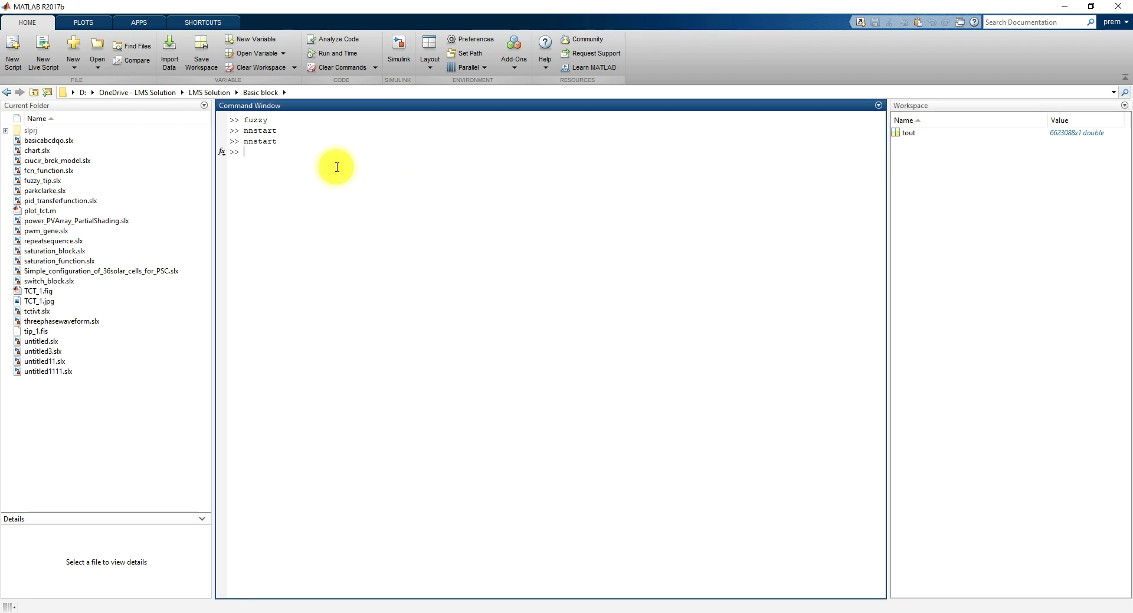
{"action": "type", "text": "y"}
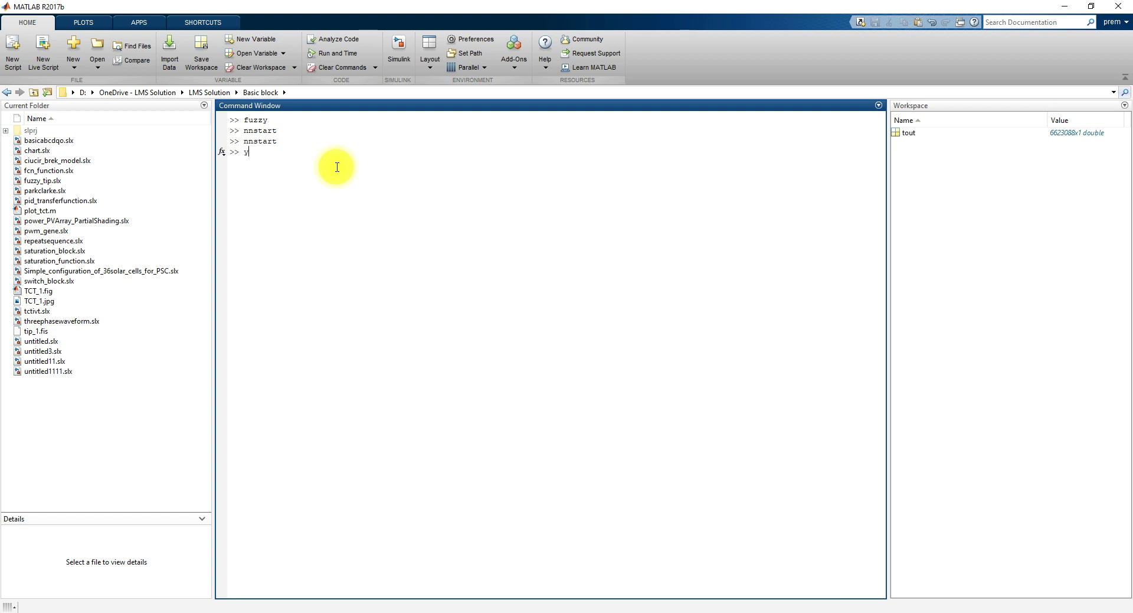
{"action": "type", "text": "ear=[1947"}
Arrange the MATLAB window and the browser side by side and stretch MATLAB to the full screen height.
{"action": "double_click", "coordinate": [805, 7]}
{"action": "left_click_drag", "start_coordinate": [474, 8], "coordinate": [247, 10]}
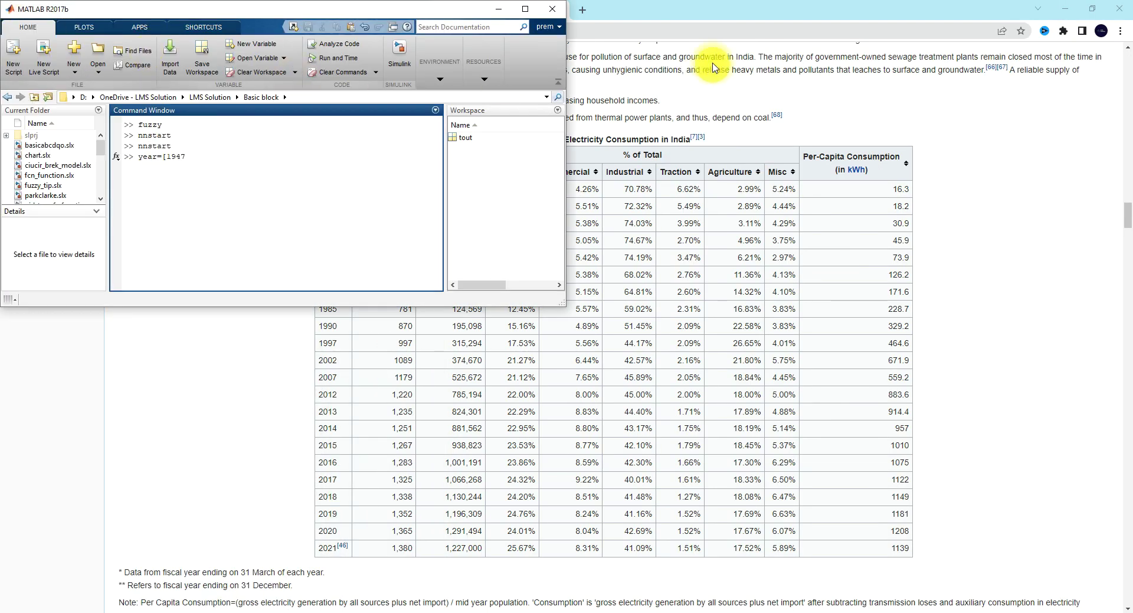
{"action": "key", "text": "super+Right"}
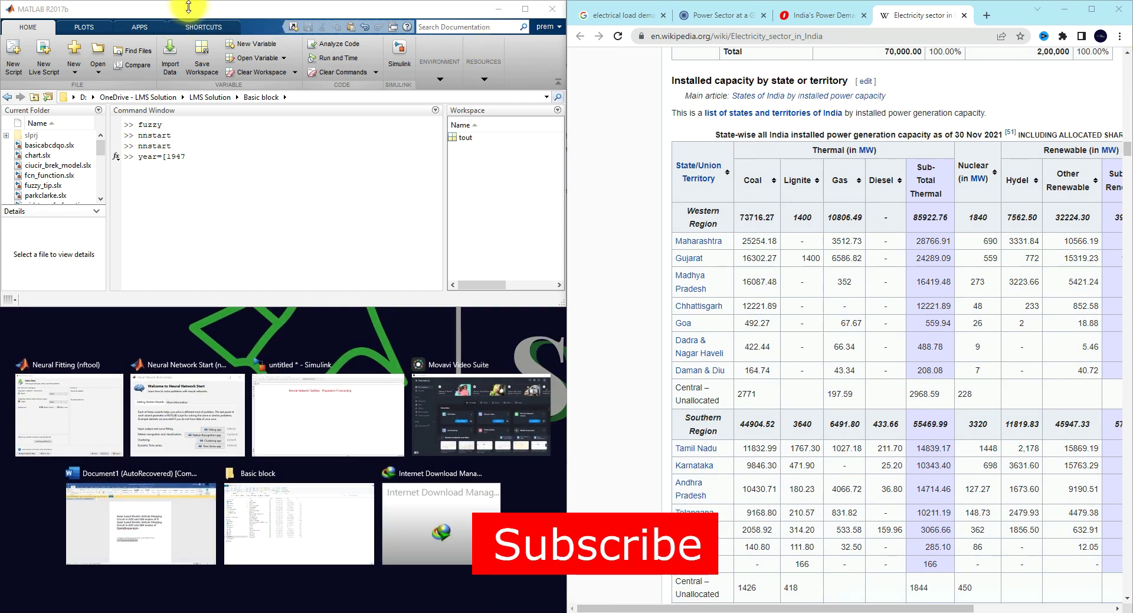
{"action": "left_click", "coordinate": [189, 7]}
{"action": "left_click_drag", "start_coordinate": [307, 307], "coordinate": [305, 601]}
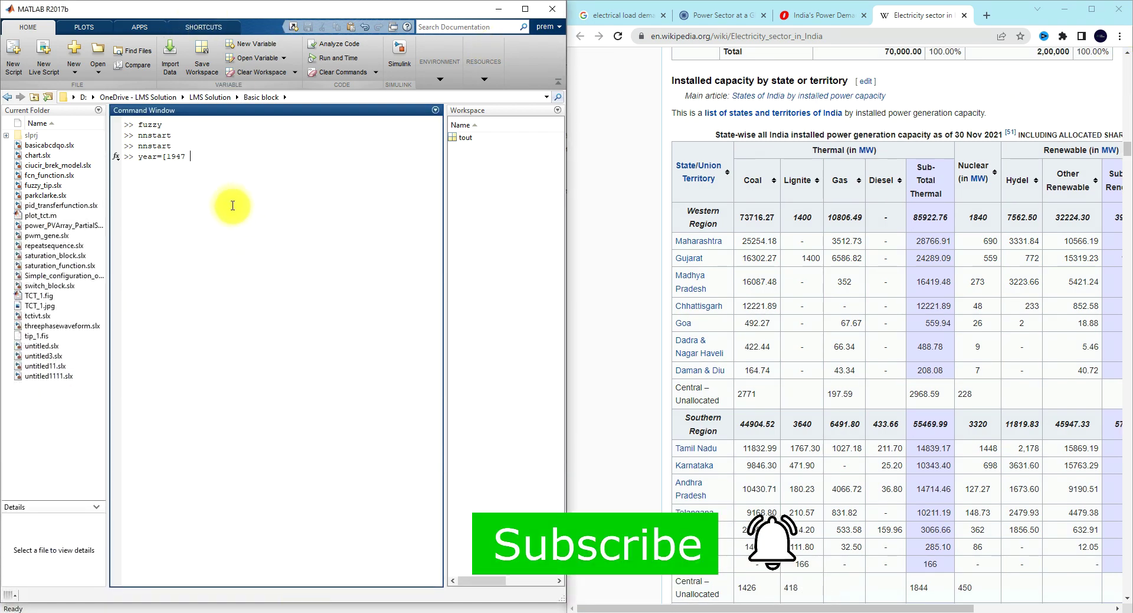
Find the Growth of Electricity Consumption in India table on the Wikipedia page so its year and population columns can be read.
{"action": "scroll", "coordinate": [800, 188], "scroll_direction": "down", "scroll_amount": 15}
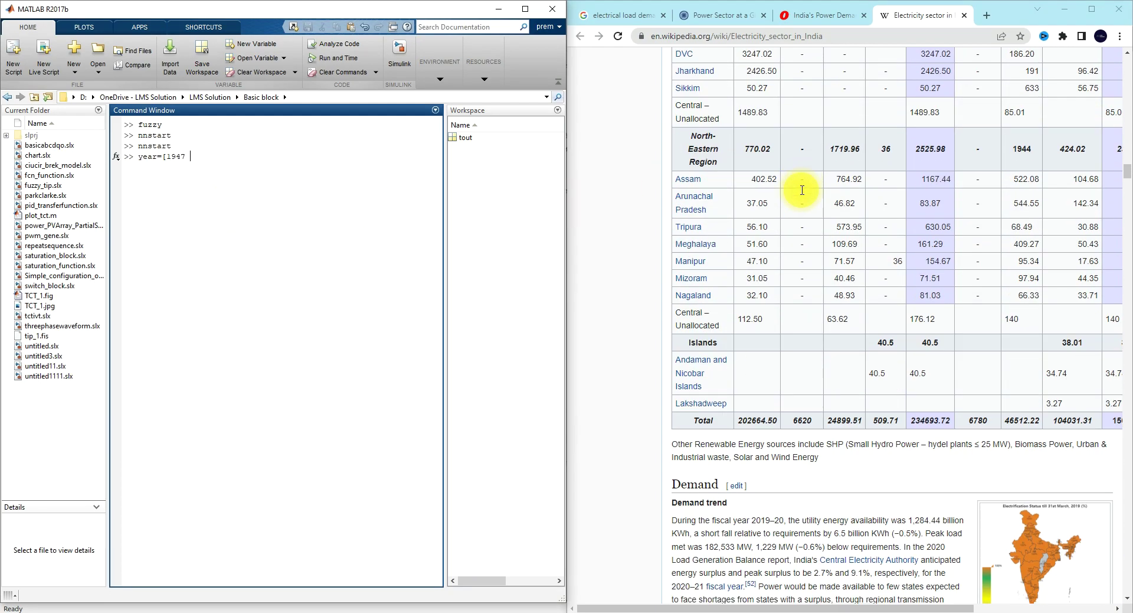
{"action": "scroll", "coordinate": [803, 196], "scroll_direction": "up", "scroll_amount": 10}
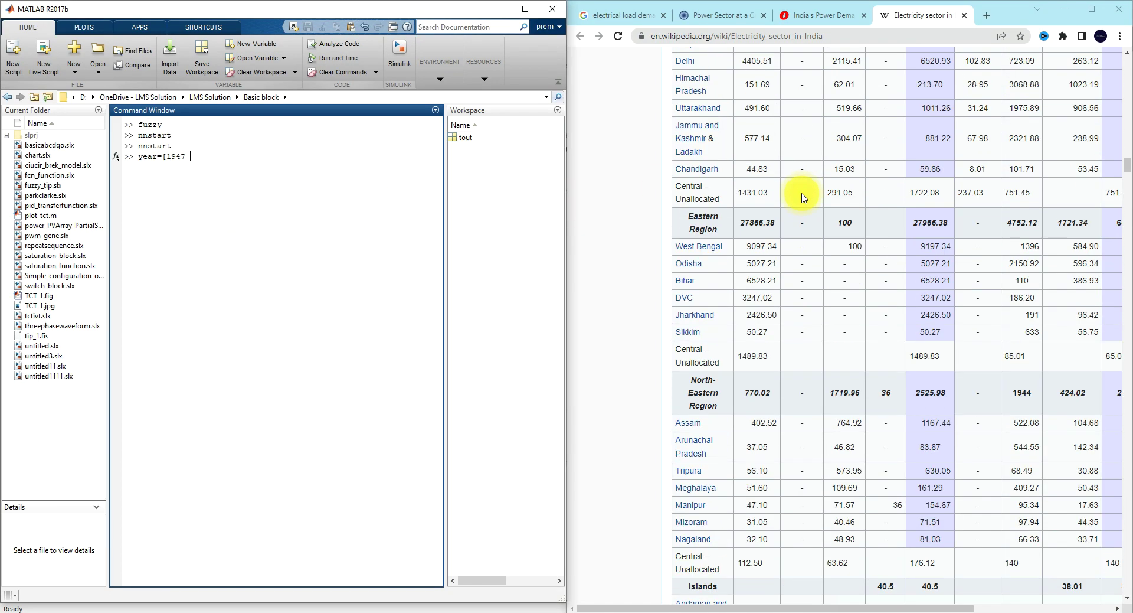
{"action": "scroll", "coordinate": [803, 195], "scroll_direction": "up", "scroll_amount": 10}
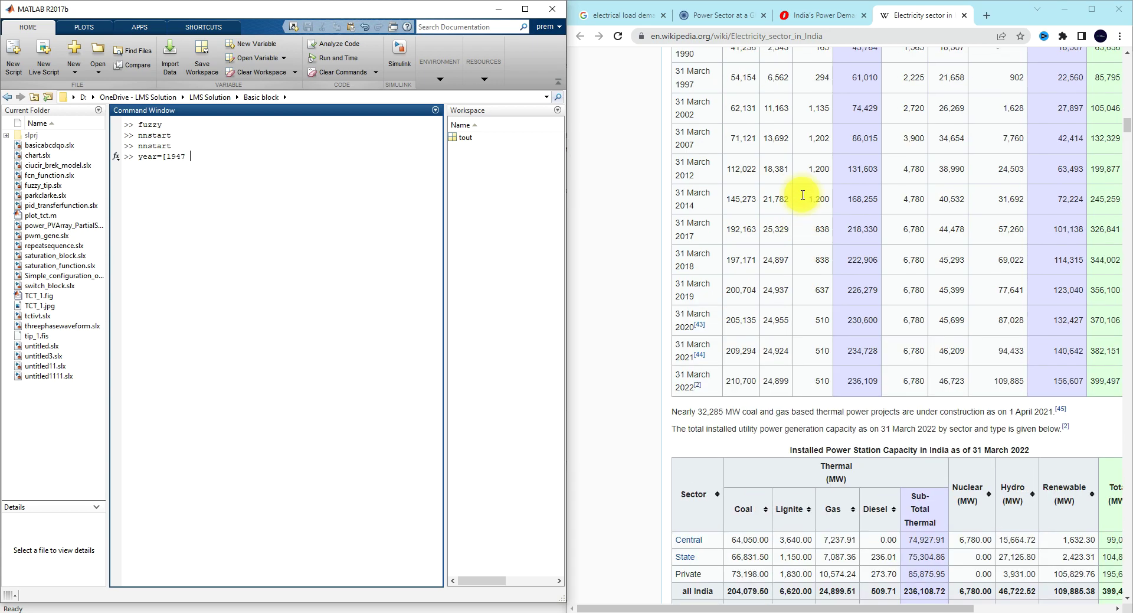
{"action": "scroll", "coordinate": [803, 196], "scroll_direction": "up", "scroll_amount": 10}
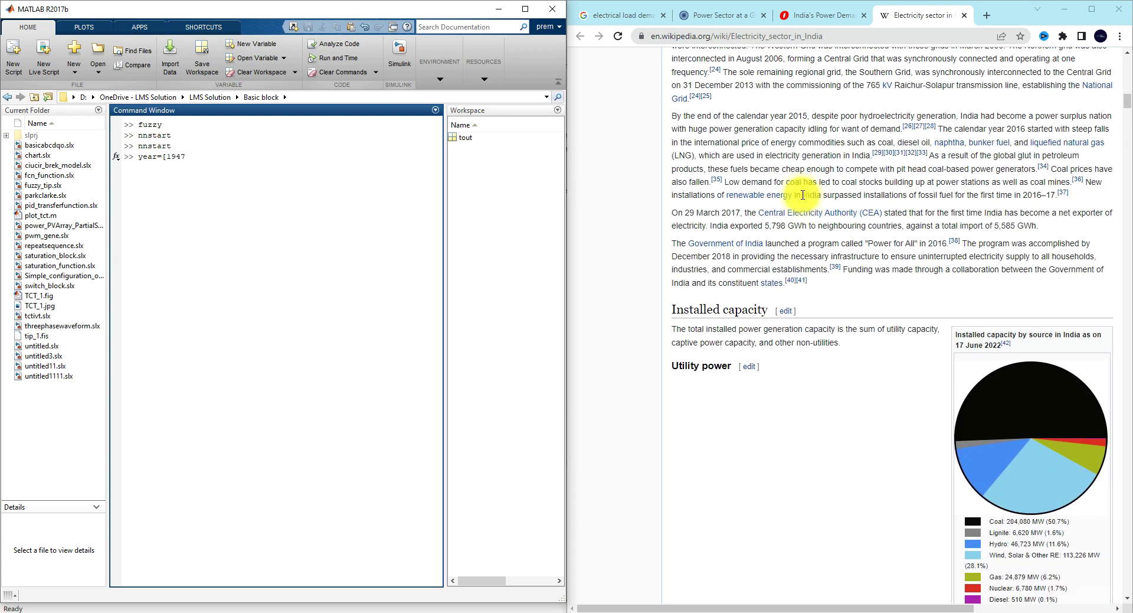
{"action": "scroll", "coordinate": [824, 169], "scroll_direction": "up", "scroll_amount": 8}
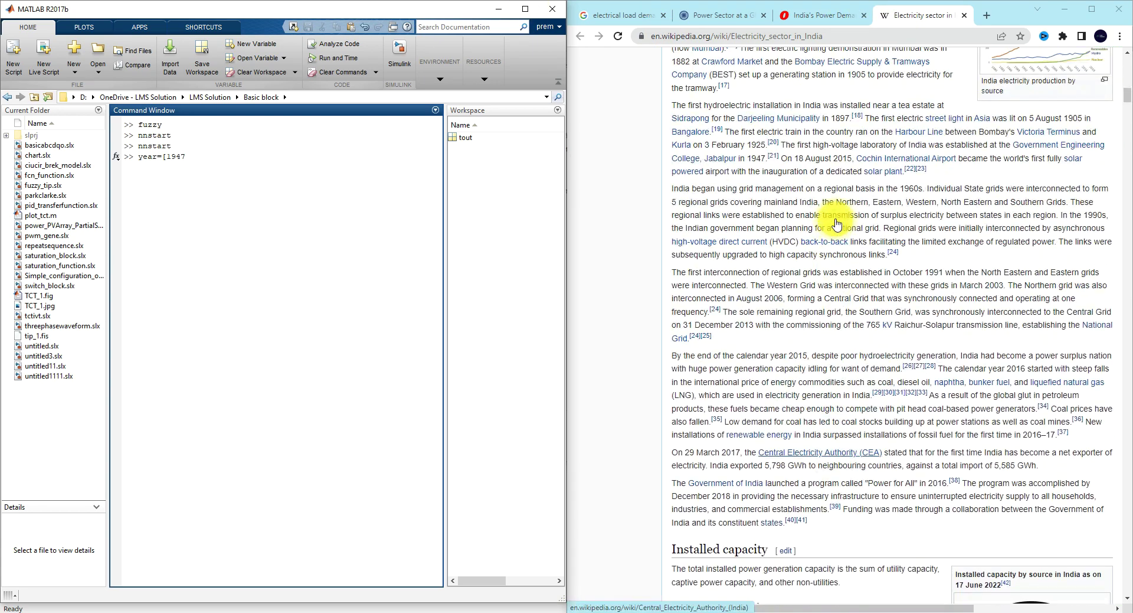
{"action": "scroll", "coordinate": [837, 223], "scroll_direction": "up", "scroll_amount": 9}
{"action": "left_click_drag", "start_coordinate": [1012, 20], "coordinate": [1016, 19]}
{"action": "scroll", "coordinate": [822, 218], "scroll_direction": "down", "scroll_amount": 20}
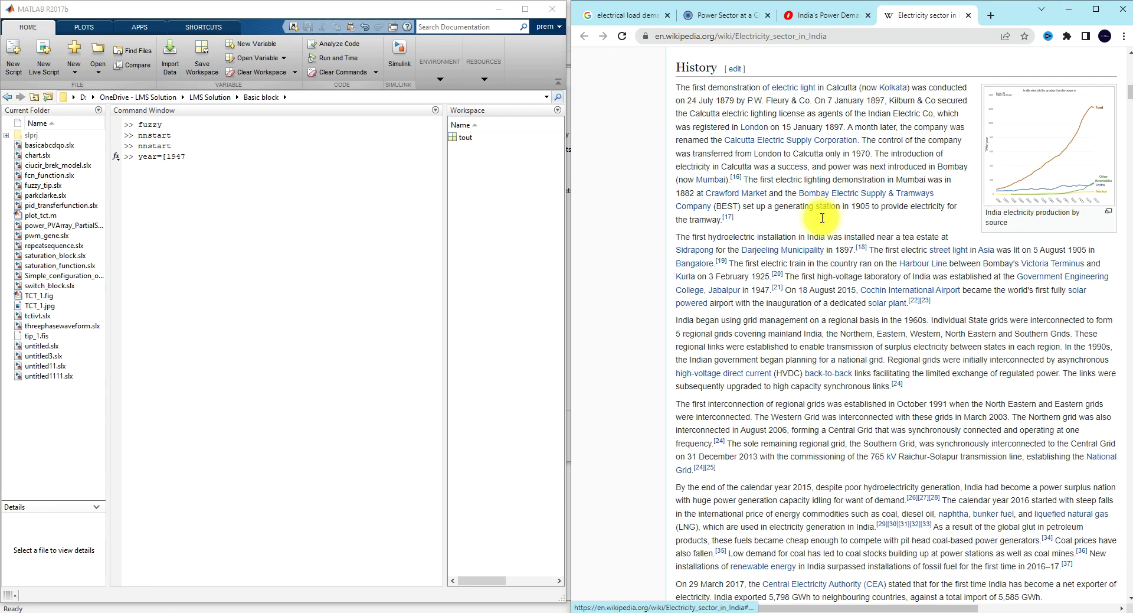
{"action": "scroll", "coordinate": [822, 219], "scroll_direction": "down", "scroll_amount": 20}
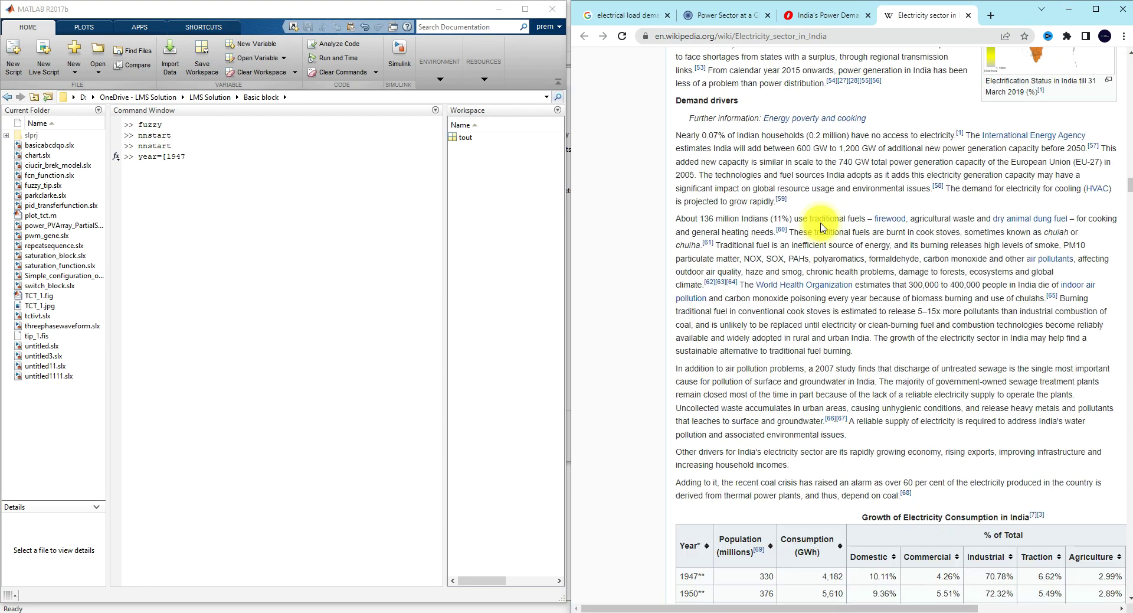
{"action": "scroll", "coordinate": [822, 227], "scroll_direction": "down", "scroll_amount": 2}
{"action": "scroll", "coordinate": [822, 228], "scroll_direction": "up", "scroll_amount": 3}
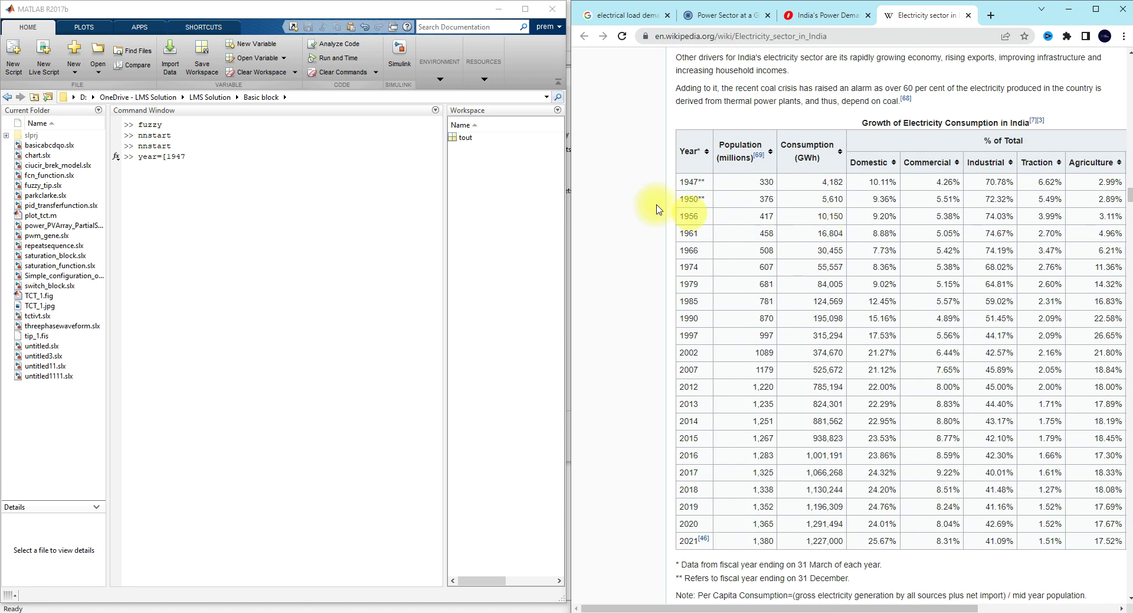
Complete the year vector in MATLAB with the table's remaining years, from 1950 through 2021, and create the variable.
{"action": "left_click", "coordinate": [203, 158]}
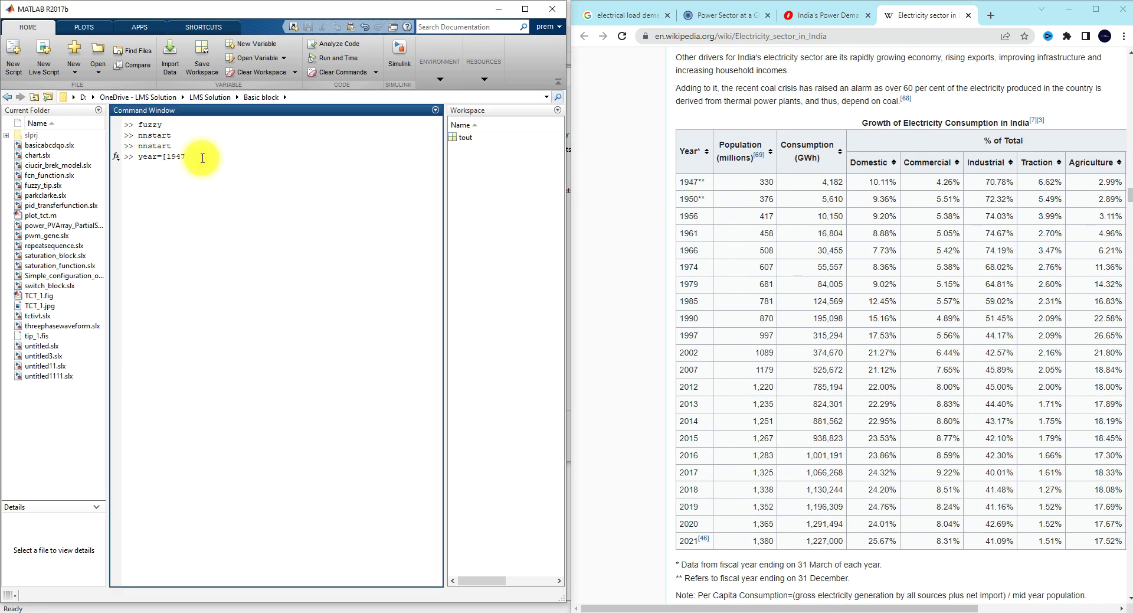
{"action": "type", "text": "1950 1956 1961 1966 1974 1979 1985 1990 1997 2002"}
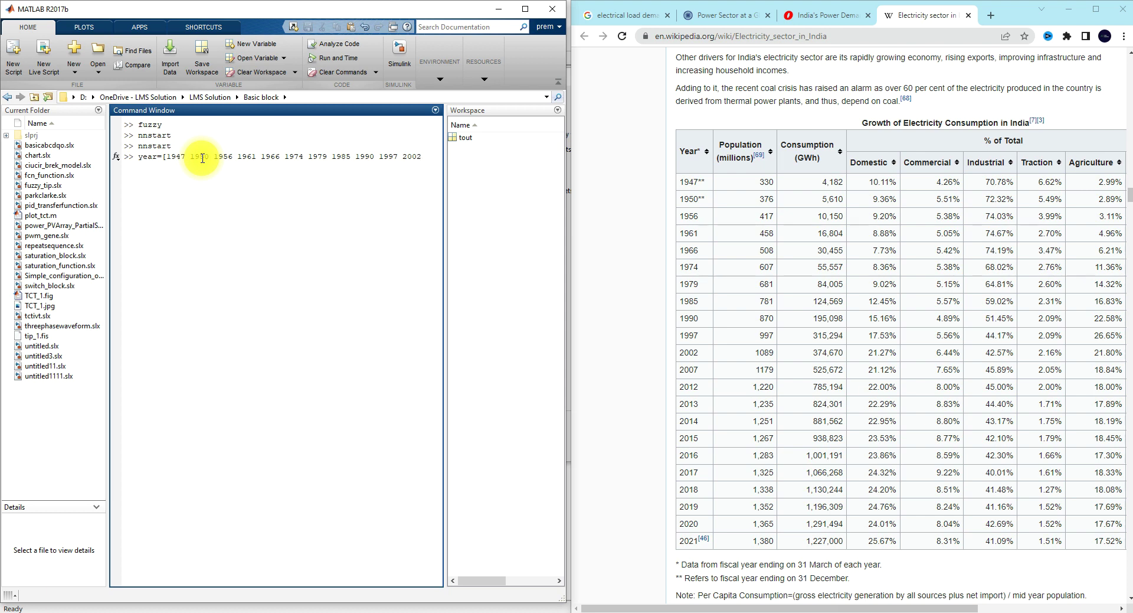
{"action": "type", "text": " 2007"}
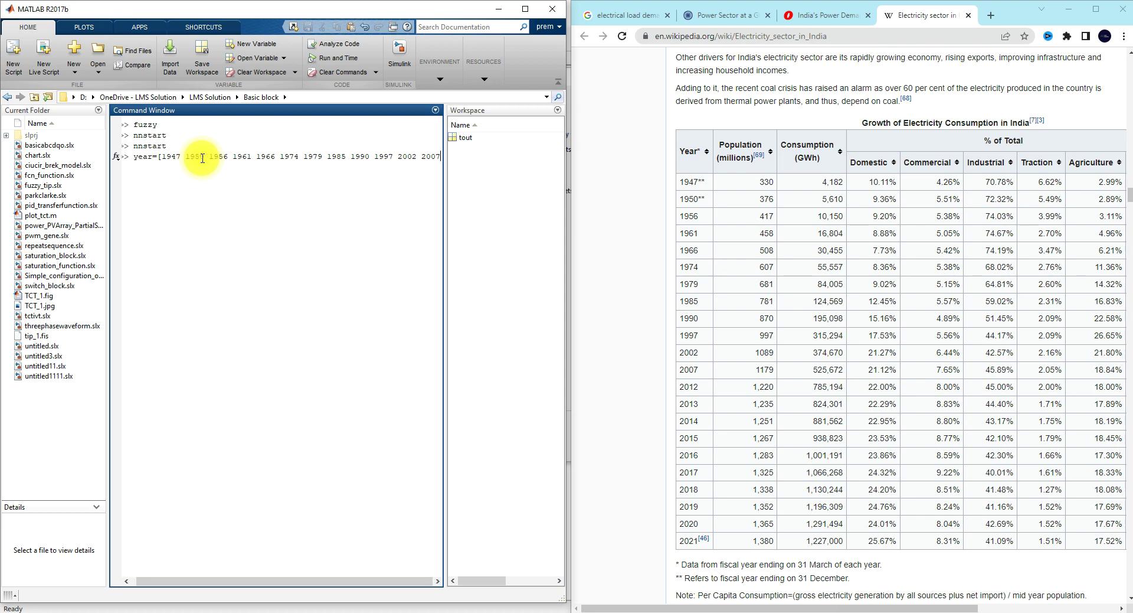
{"action": "type", "text": " 2012 "}
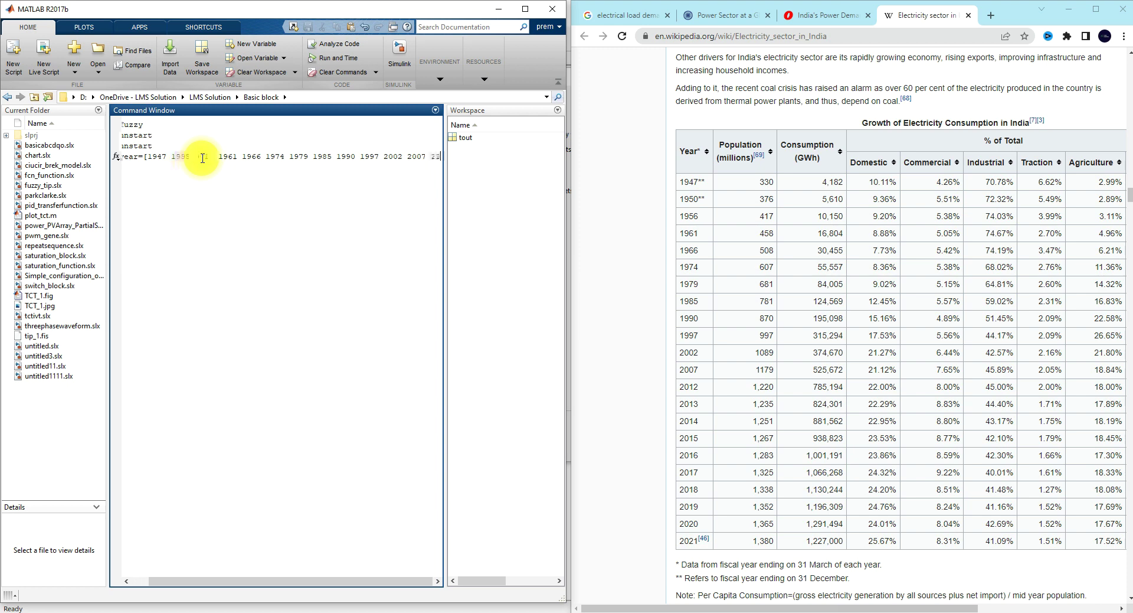
{"action": "type", "text": "201"}
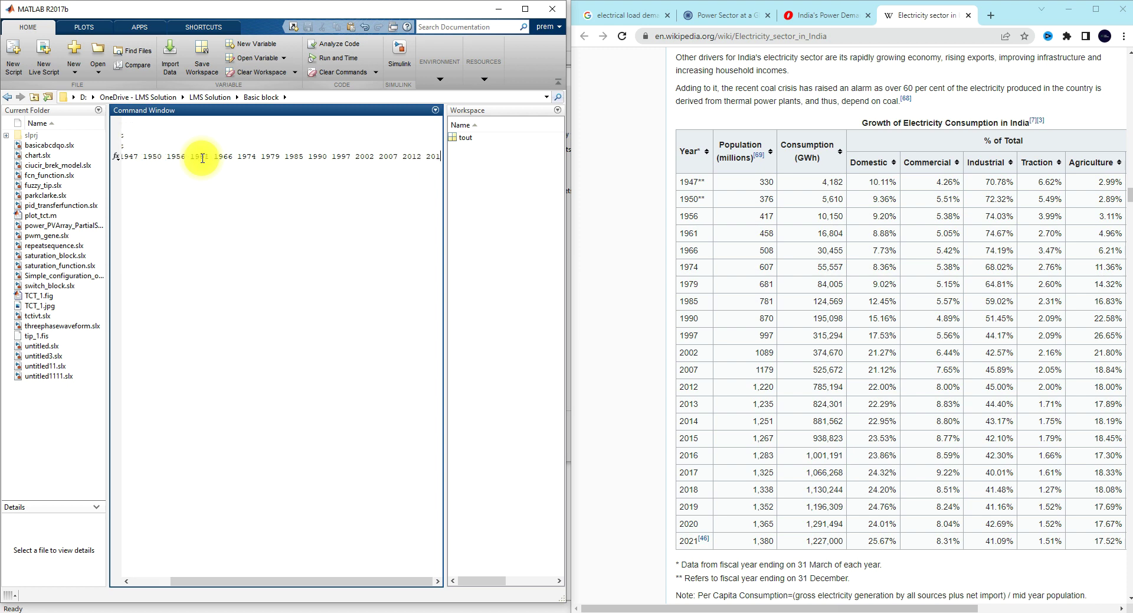
{"action": "type", "text": "3 20"}
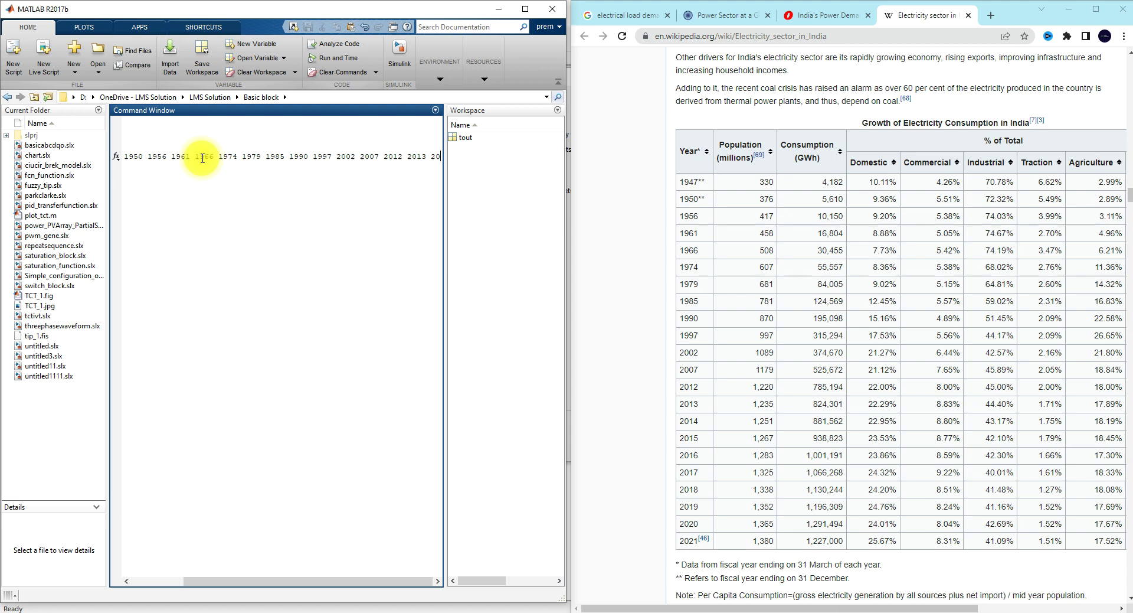
{"action": "type", "text": "14 201"}
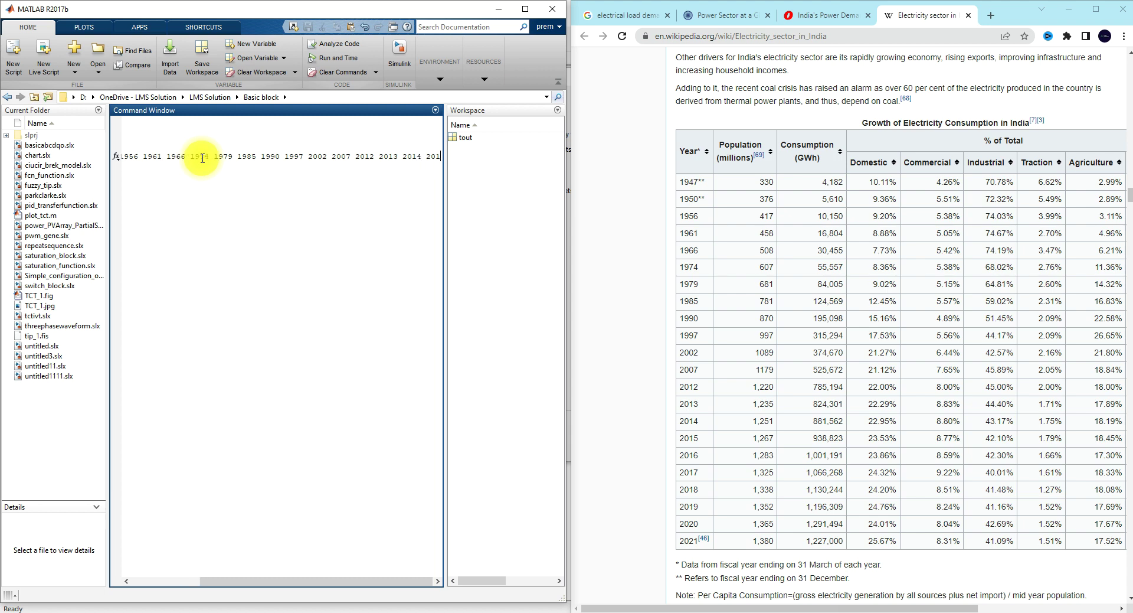
{"action": "type", "text": "5 2016"}
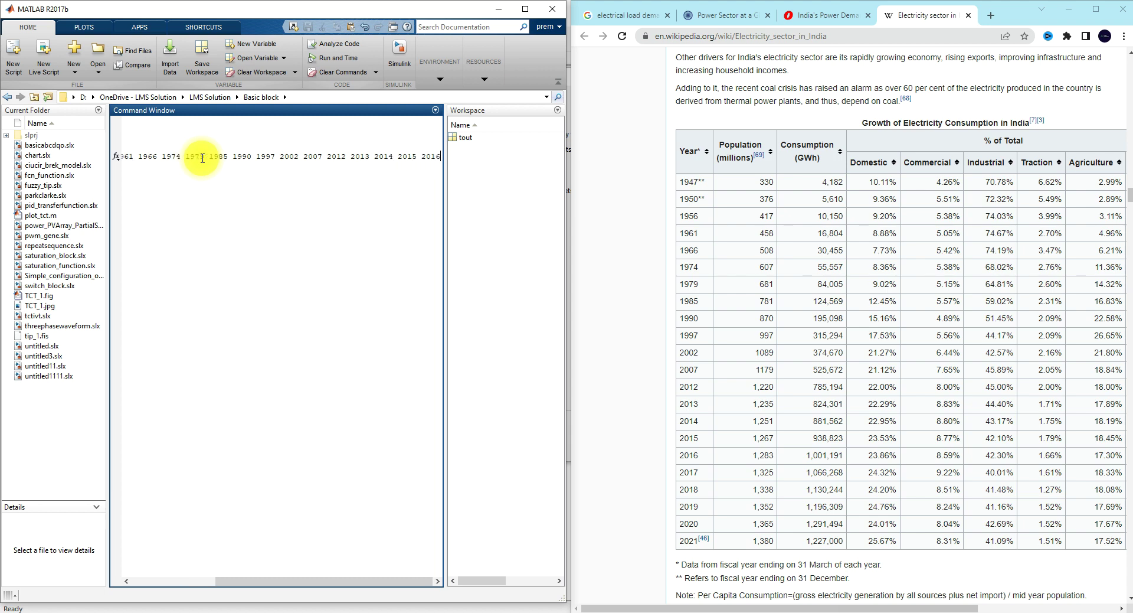
{"action": "type", "text": " 2017 2017"}
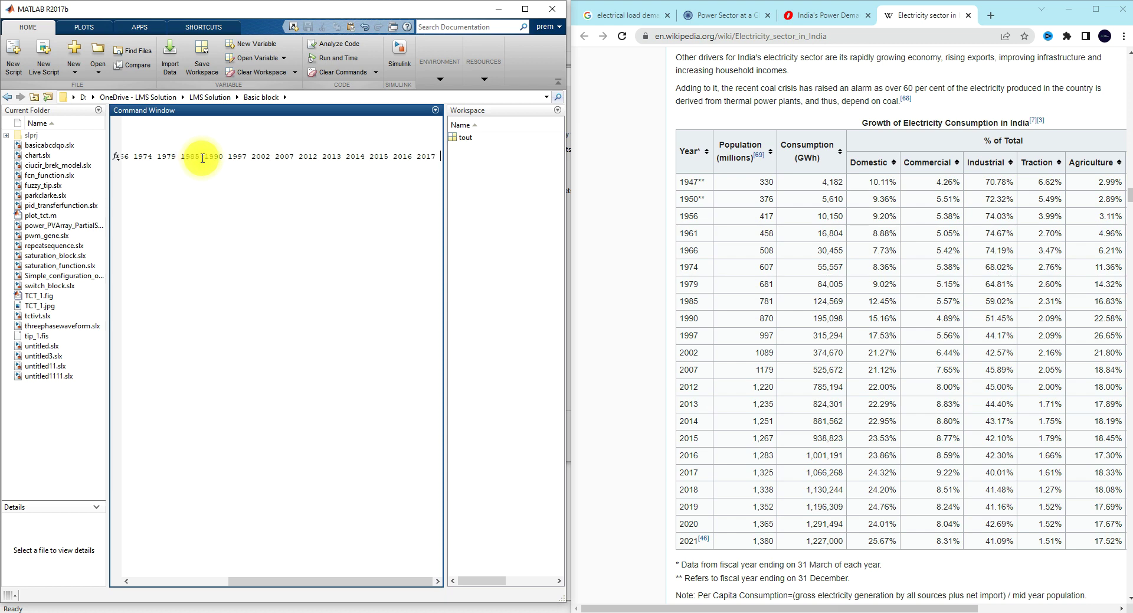
{"action": "type", "text": "2019 2020 2021"}
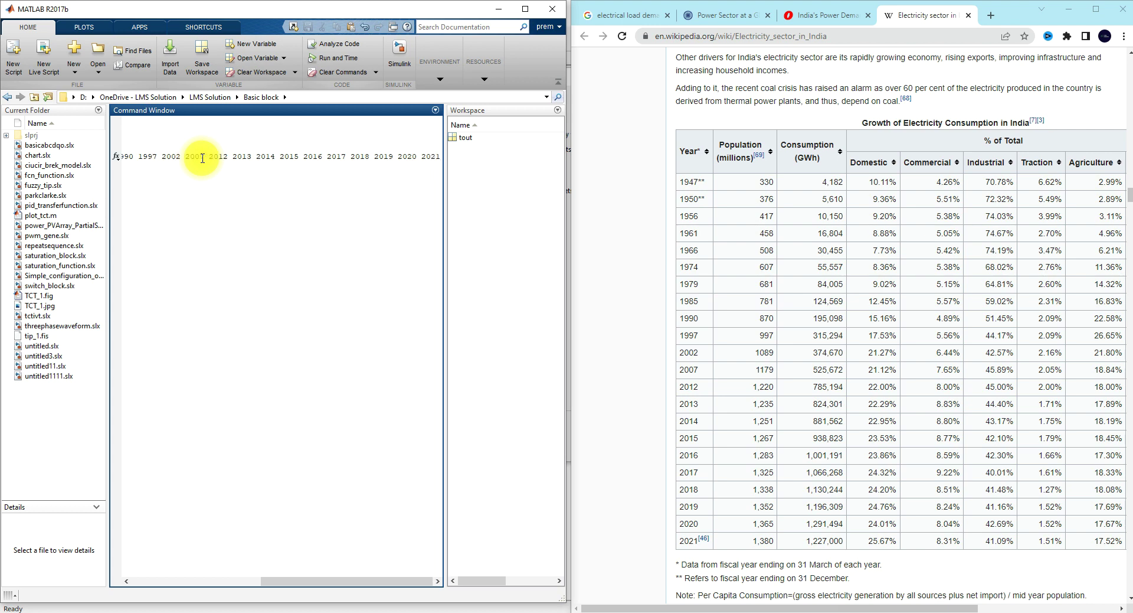
{"action": "type", "text": "]"}
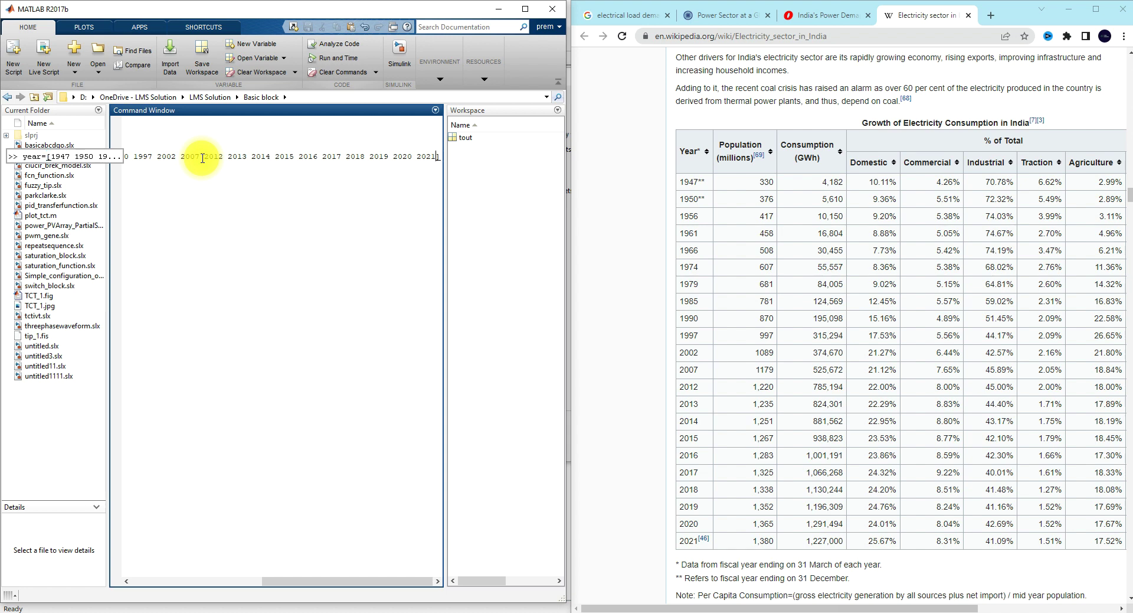
{"action": "key", "text": "Return"}
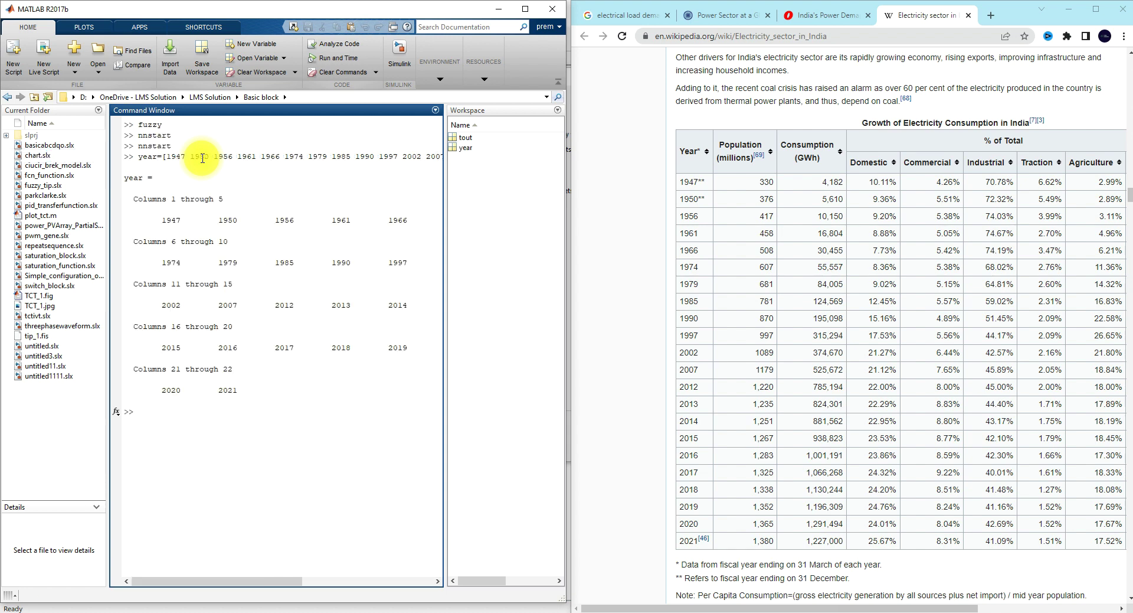
Begin a vector named Pop at the command prompt with the table's population figures for 1947 through 1990, from 330 to 870.
{"action": "mouse_move", "coordinate": [458, 153]}
{"action": "type", "text": "Erp"}
{"action": "type", "text": "="}
{"action": "type", "text": "[330"}
{"action": "type", "text": " 376 "}
{"action": "type", "text": "417 "}
{"action": "type", "text": "458"}
{"action": "type", "text": " 5"}
{"action": "type", "text": "08 607"}
{"action": "type", "text": " 5"}
{"action": "type", "text": "681"}
{"action": "type", "text": " 781"}
{"action": "type", "text": " 870"}
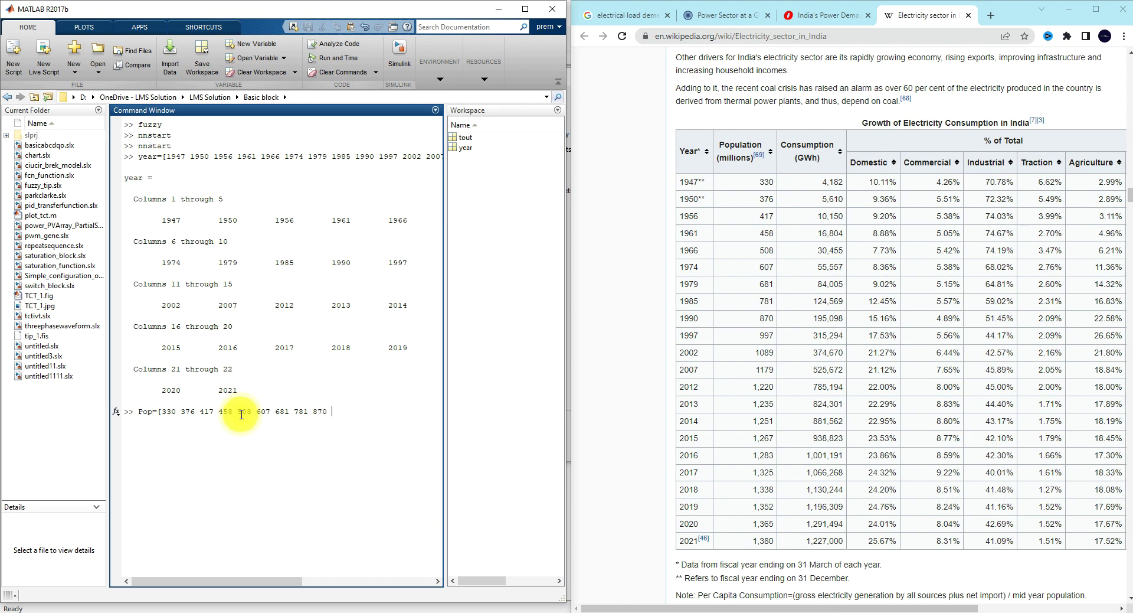
Complete the Pop vector with the population figures for 1997 through 2021, from 997 to 1380, and create the variable.
{"action": "type", "text": " 997 10869 1179 1220 1235"}
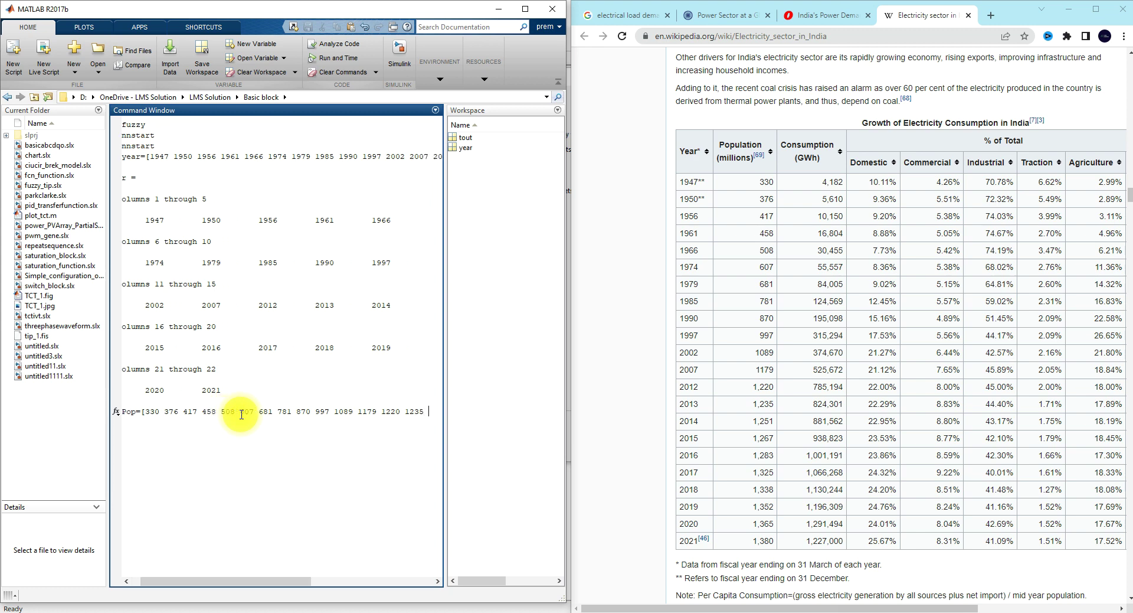
{"action": "type", "text": " 1251 1267 "}
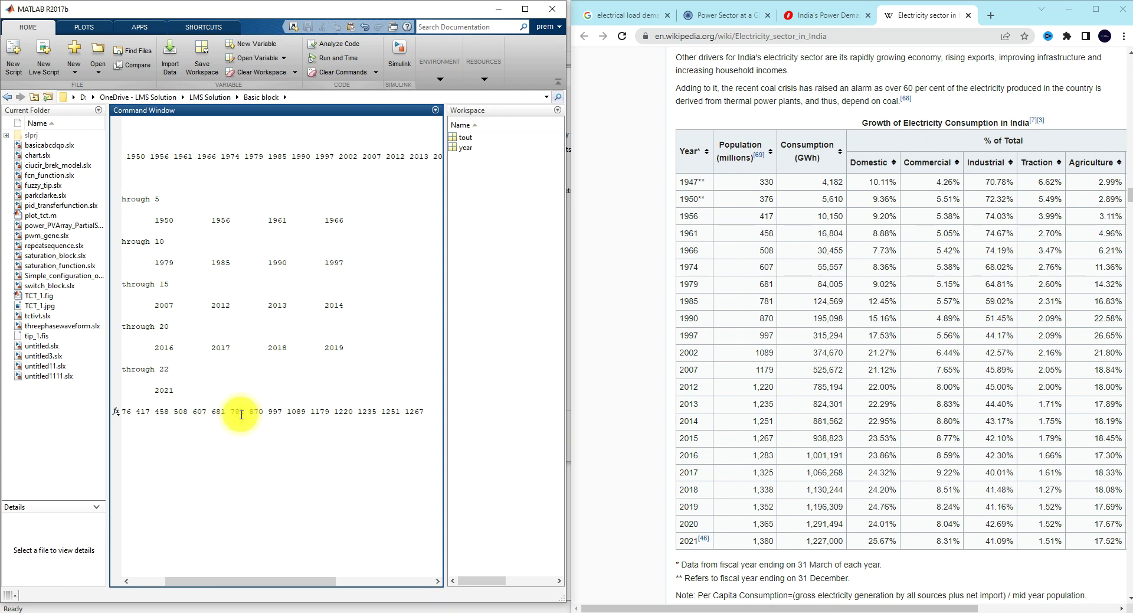
{"action": "type", "text": "1283"}
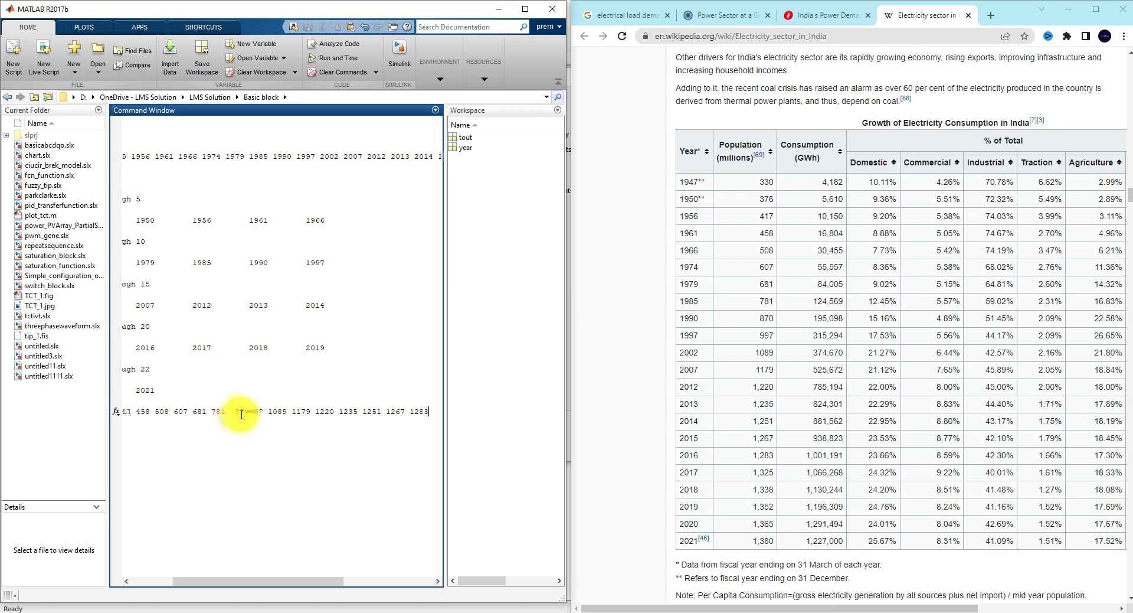
{"action": "type", "text": " 1325 "}
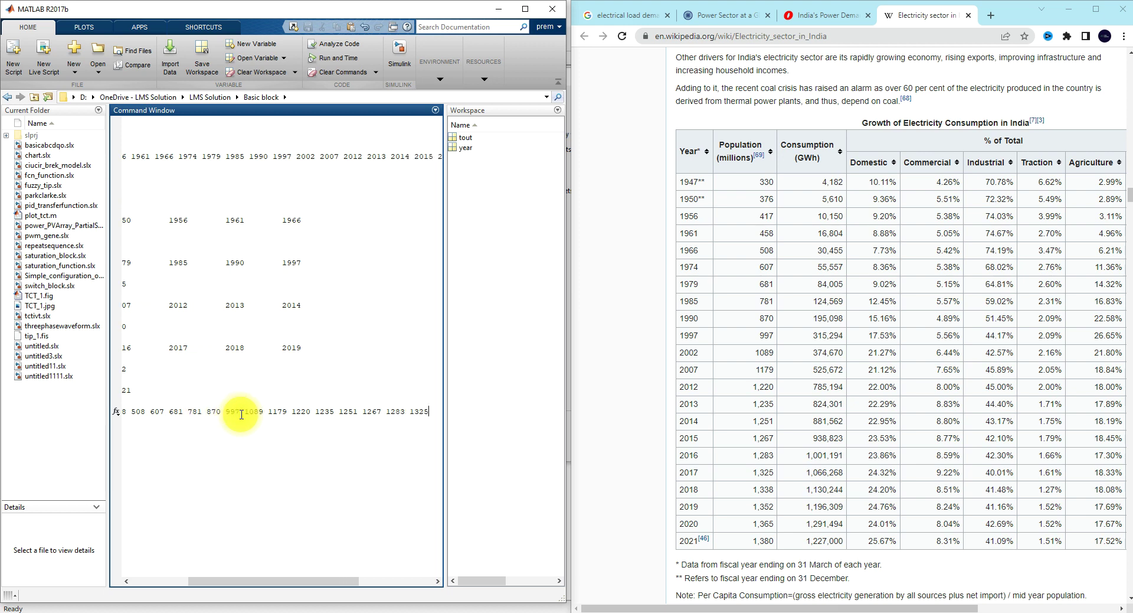
{"action": "type", "text": "1338 "}
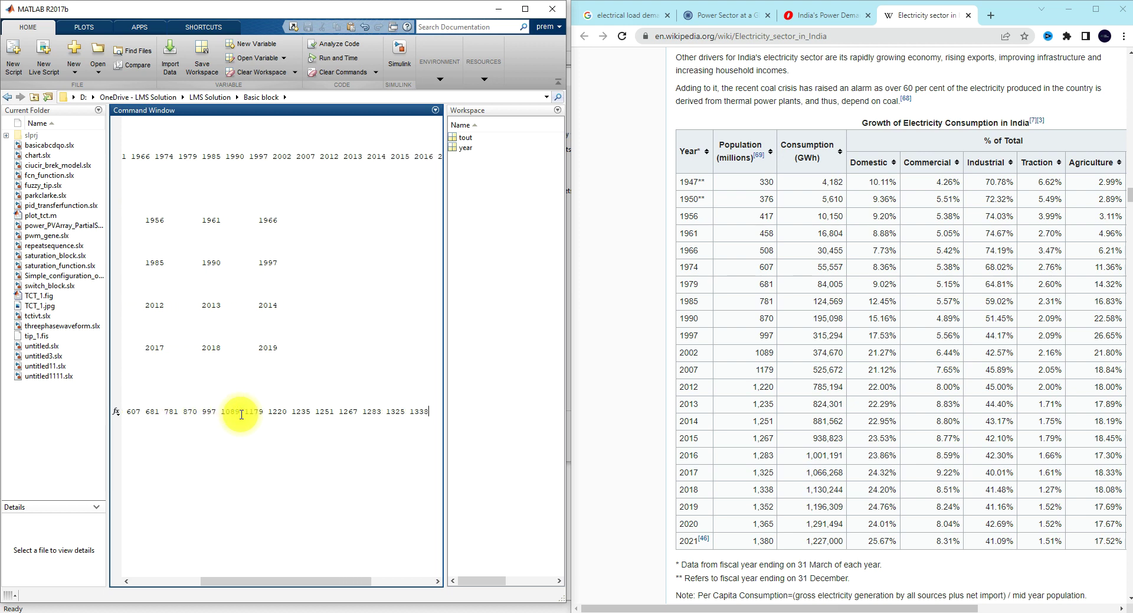
{"action": "type", "text": "1352 13"}
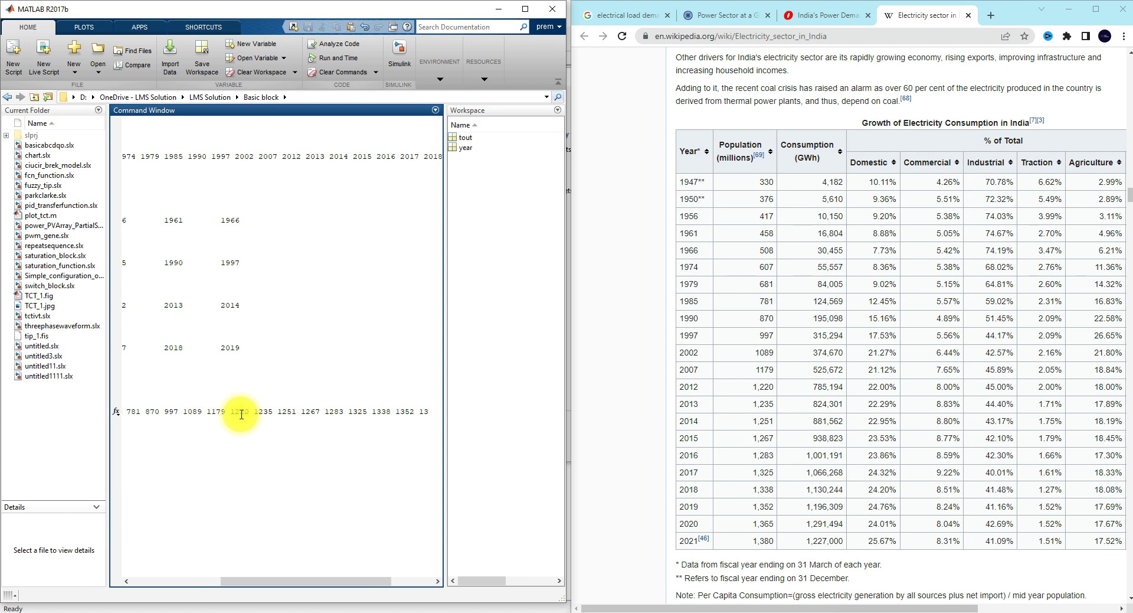
{"action": "type", "text": "65 1380]"}
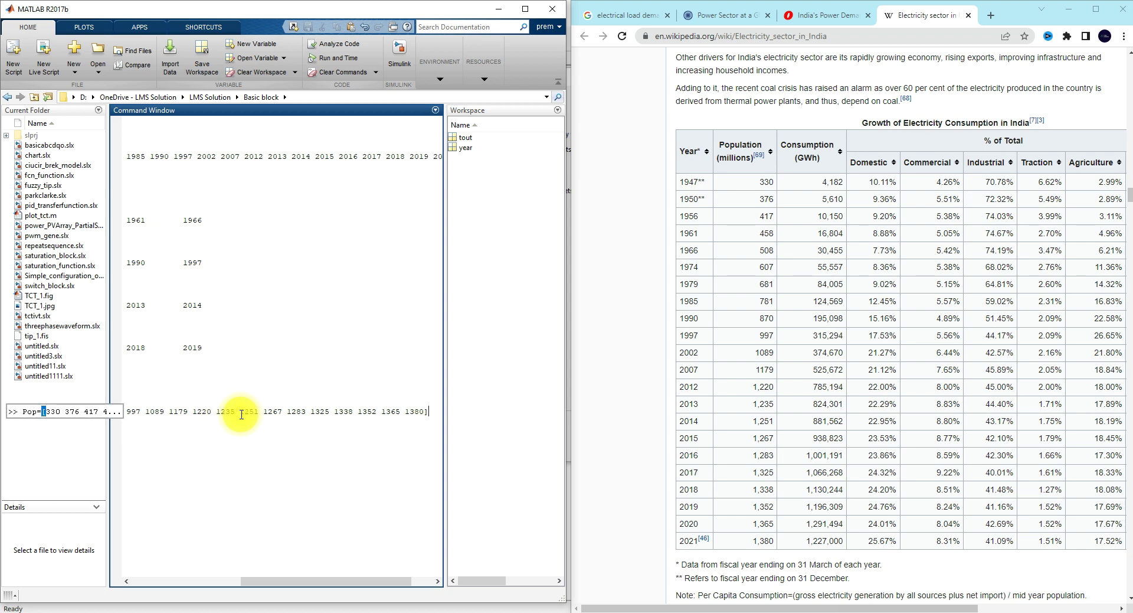
{"action": "key", "text": "Return"}
Widen the Workspace area to compare the sizes of the Pop and year variables, and narrow it again.
{"action": "left_click_drag", "start_coordinate": [445, 165], "coordinate": [329, 162]}
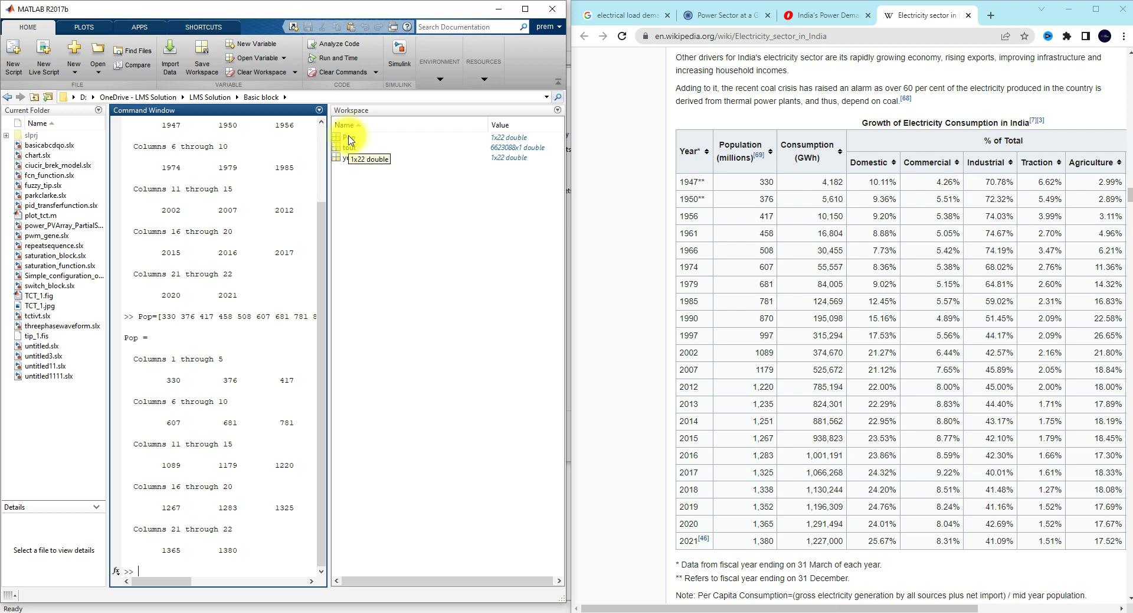
{"action": "left_click", "coordinate": [344, 159]}
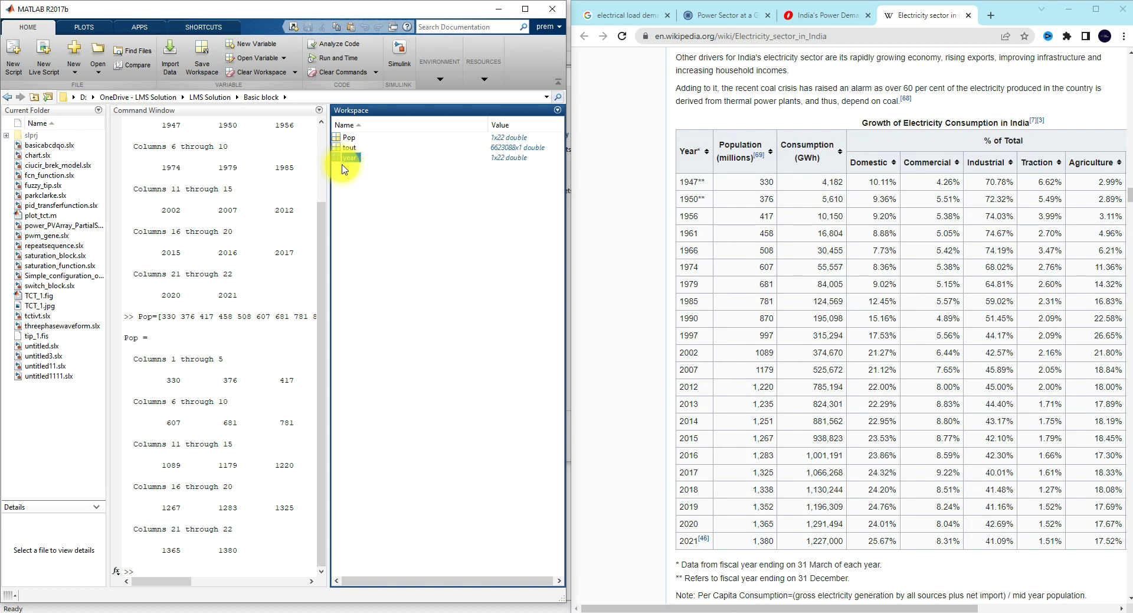
{"action": "left_click", "coordinate": [348, 137]}
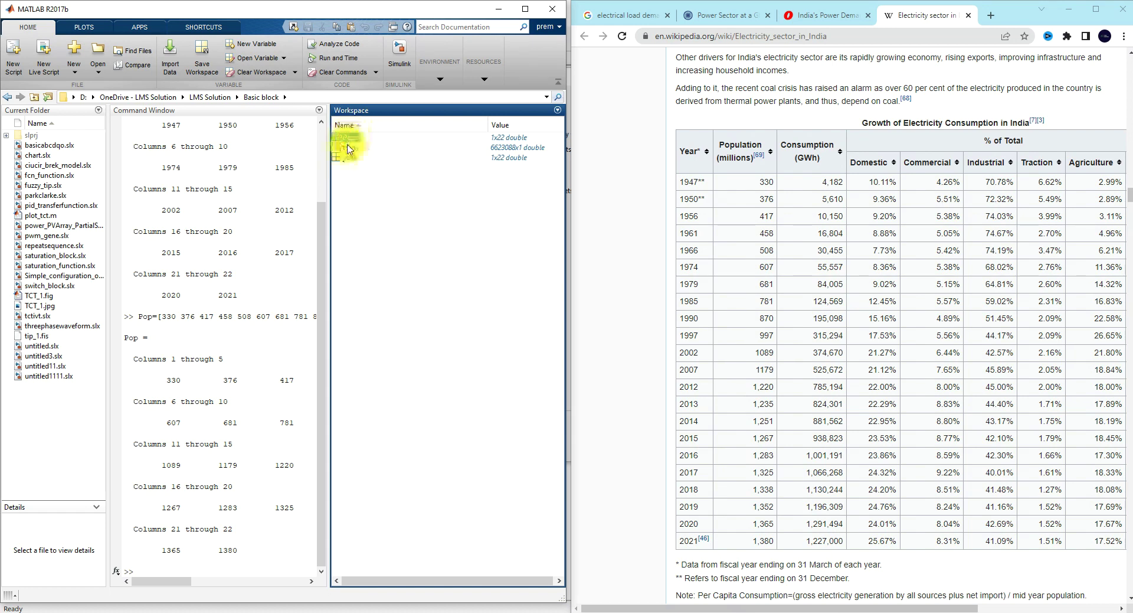
{"action": "left_click_drag", "start_coordinate": [329, 182], "coordinate": [399, 177]}
In the Neural Fitting tool, set year as inputs and Pop as targets with samples as matrix columns, and continue to data division.
{"action": "mouse_move", "coordinate": [519, 592]}
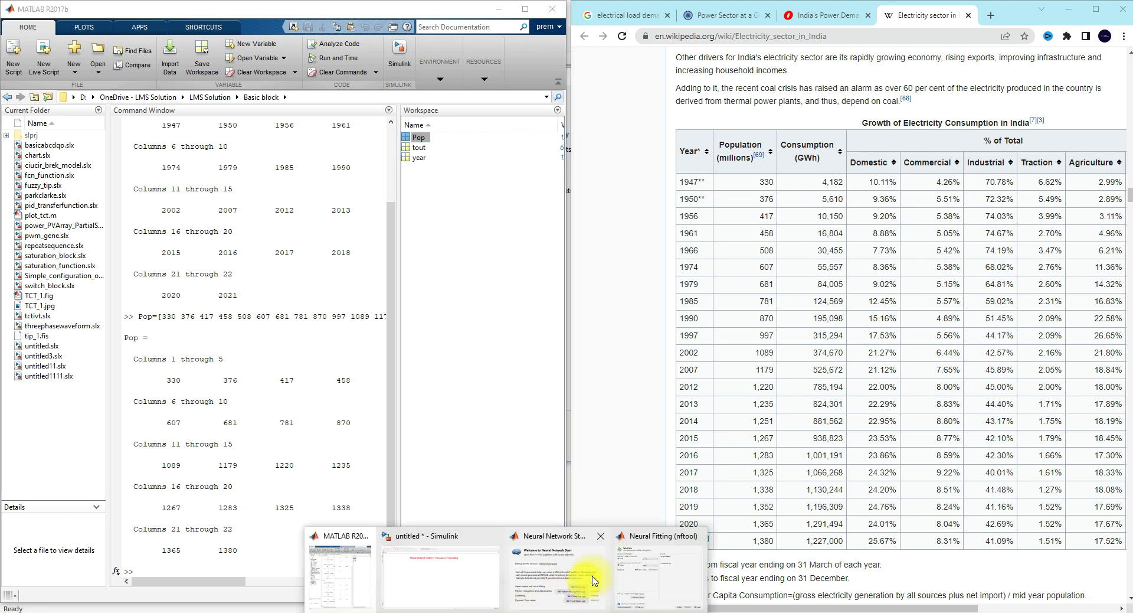
{"action": "left_click", "coordinate": [654, 572]}
{"action": "left_click", "coordinate": [444, 163]}
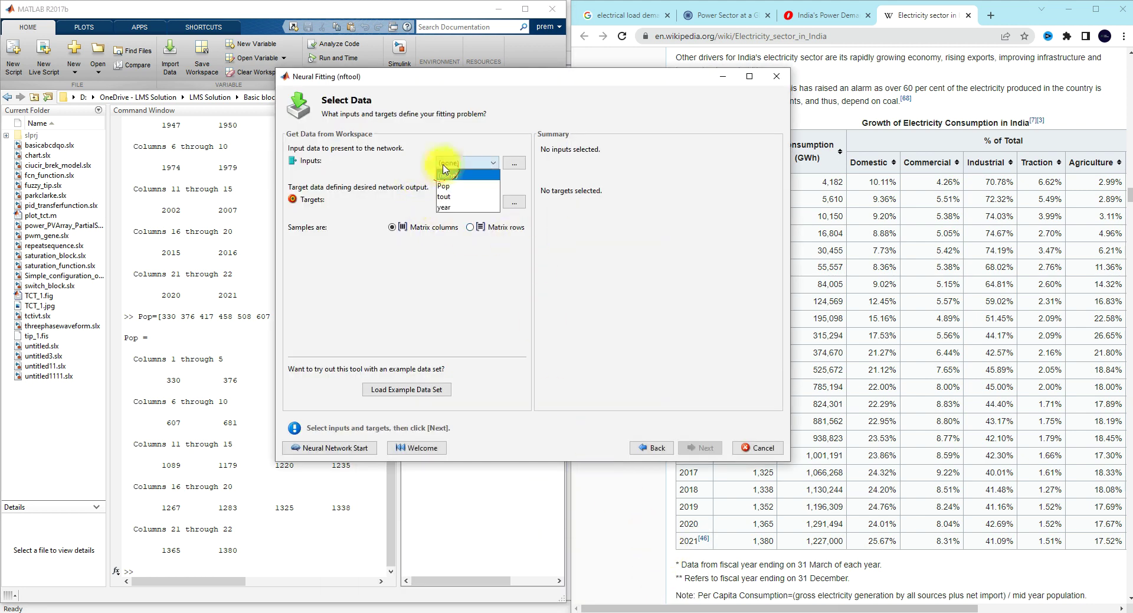
{"action": "left_click", "coordinate": [446, 208]}
{"action": "left_click", "coordinate": [459, 202]}
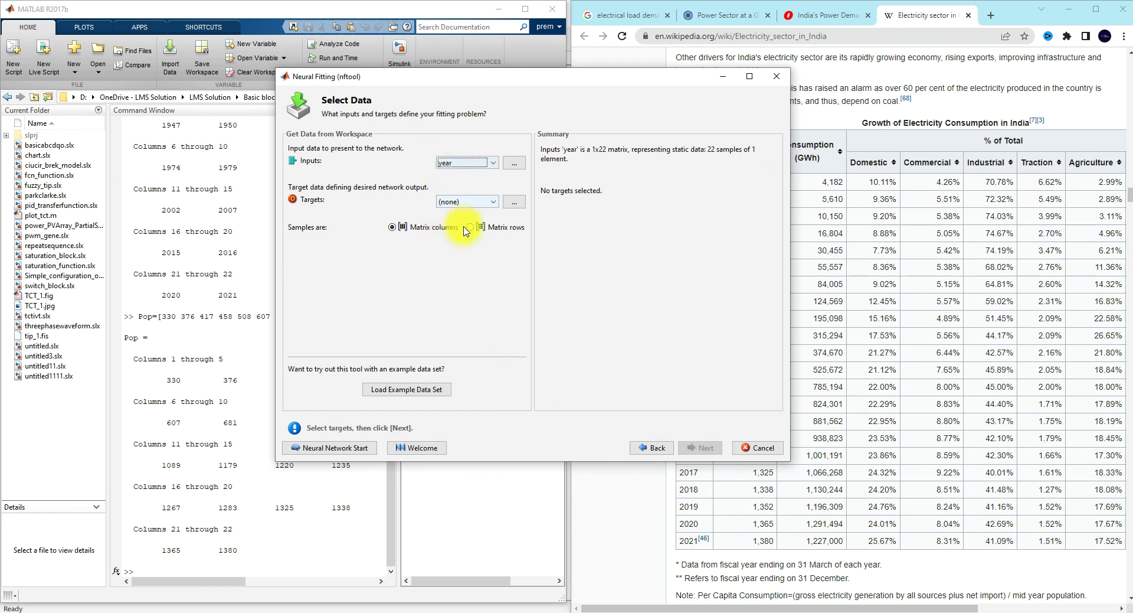
{"action": "left_click", "coordinate": [445, 225]}
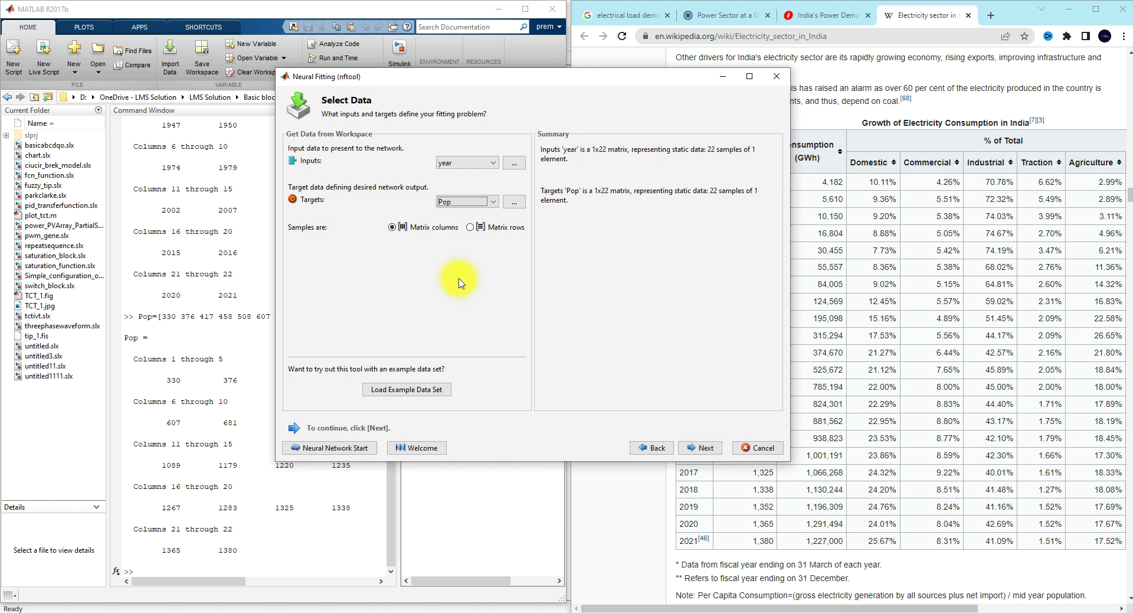
{"action": "left_click", "coordinate": [470, 227]}
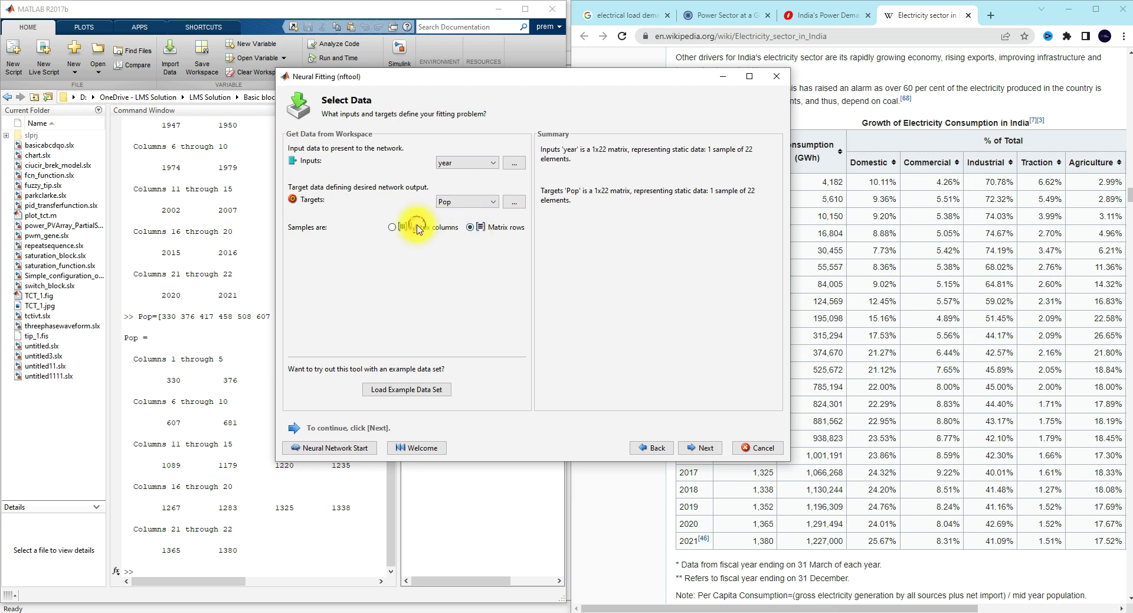
{"action": "left_click", "coordinate": [392, 228]}
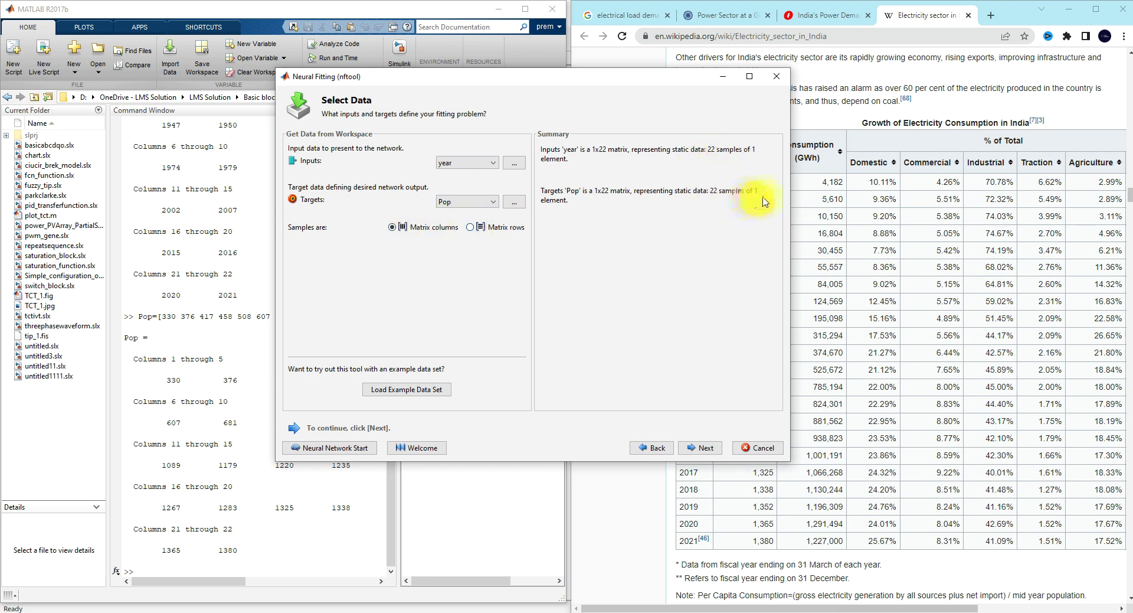
{"action": "left_click", "coordinate": [703, 449]}
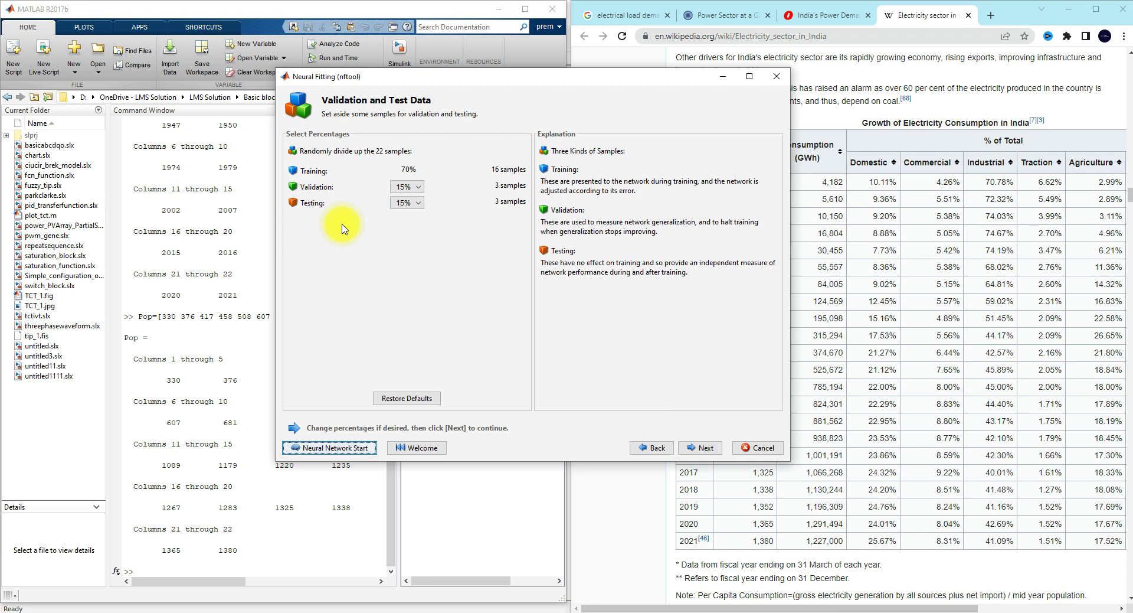
Keep validation and testing at 15% each and continue to the network architecture.
{"action": "left_click", "coordinate": [405, 187]}
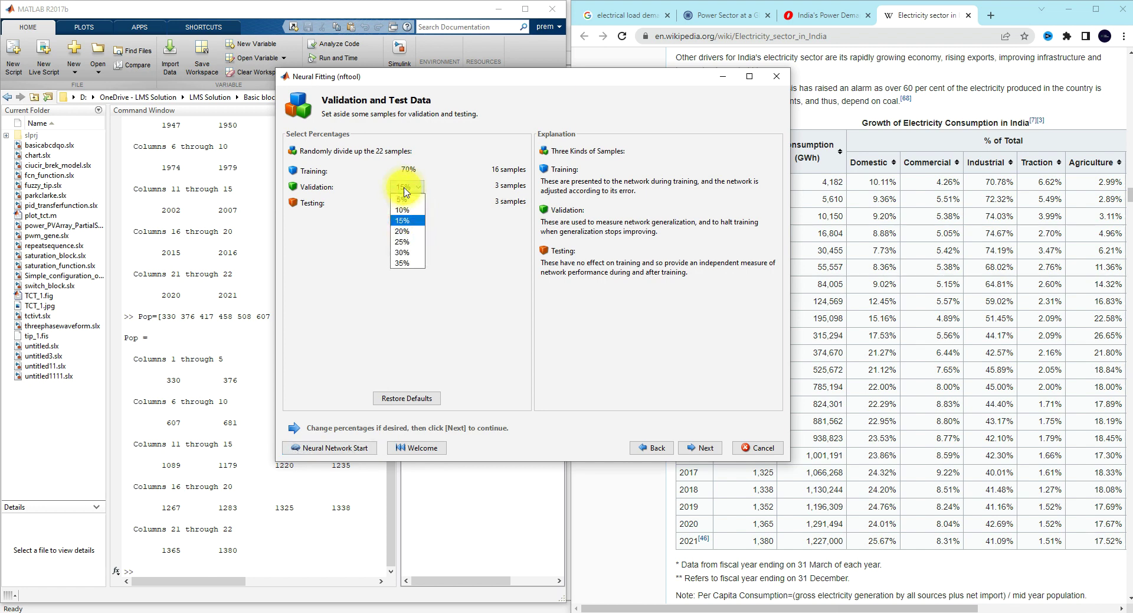
{"action": "left_click", "coordinate": [405, 189]}
{"action": "left_click", "coordinate": [399, 189]}
{"action": "left_click", "coordinate": [403, 190]}
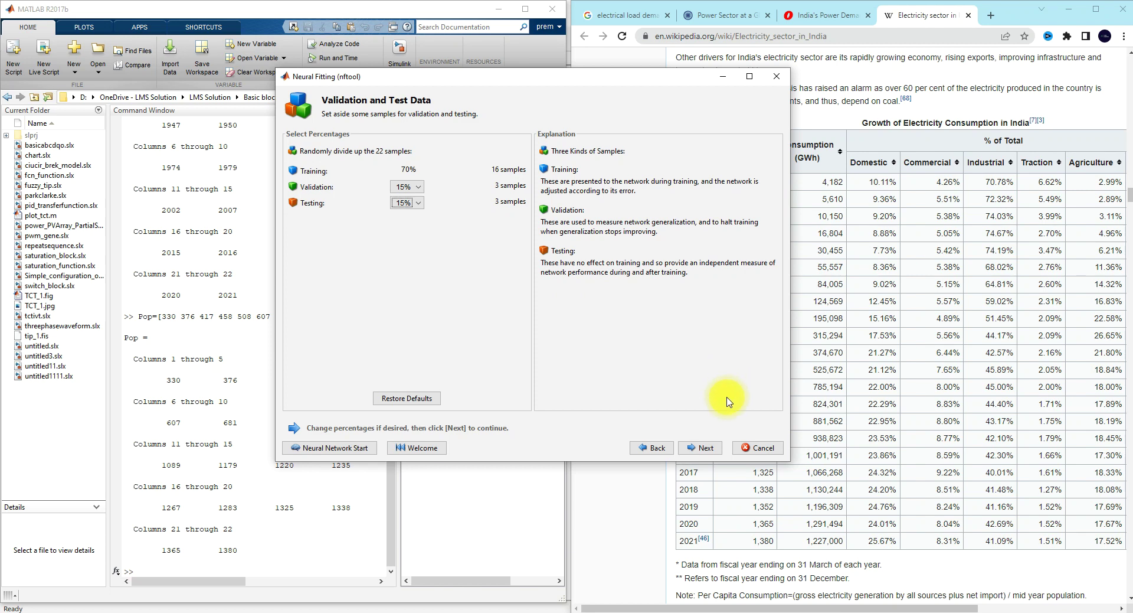
{"action": "left_click", "coordinate": [704, 448]}
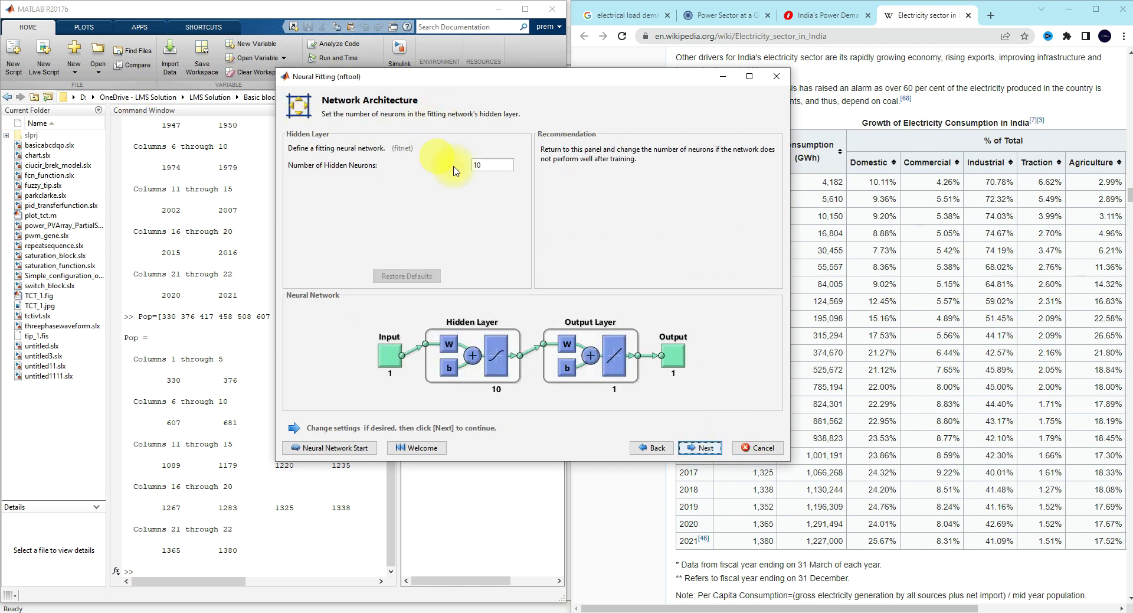
Keep the number of hidden neurons at 10 and continue to network training.
{"action": "double_click", "coordinate": [489, 166]}
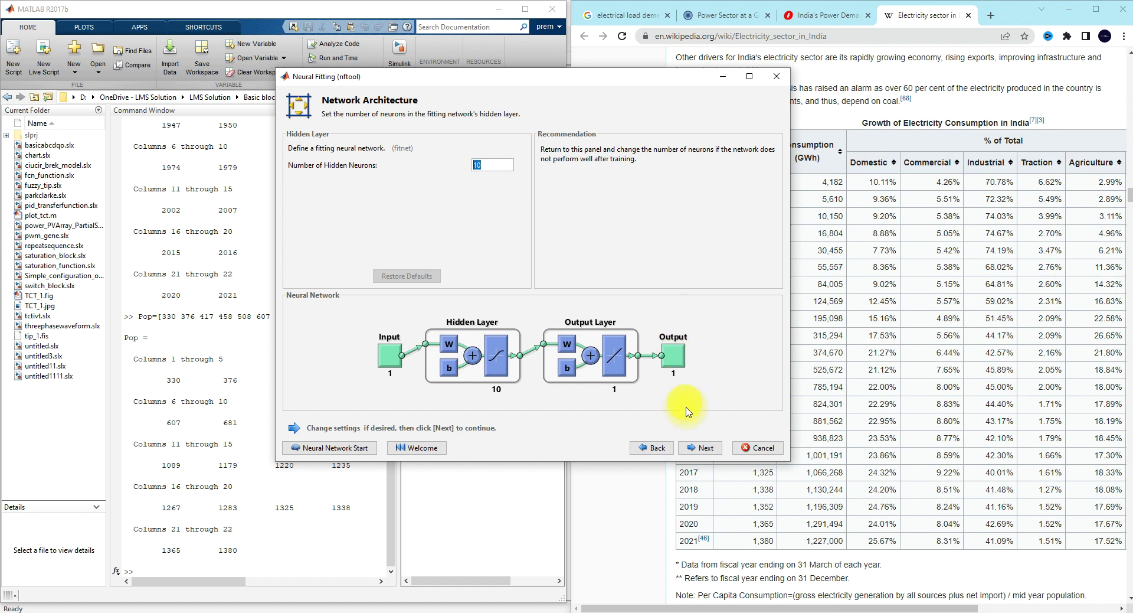
{"action": "left_click", "coordinate": [697, 448]}
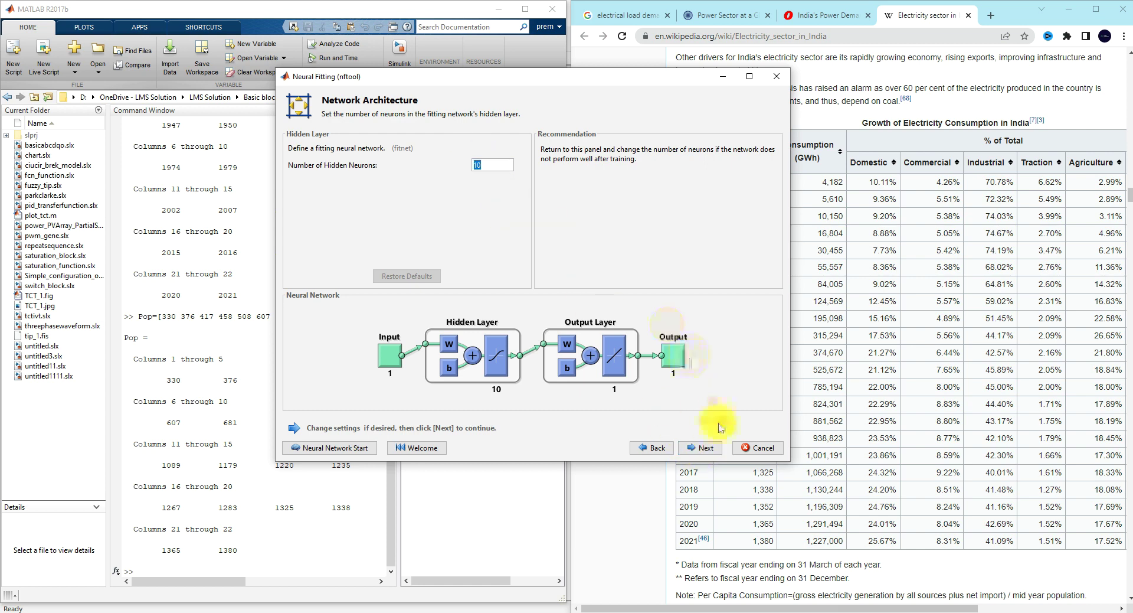
{"action": "left_click", "coordinate": [702, 451]}
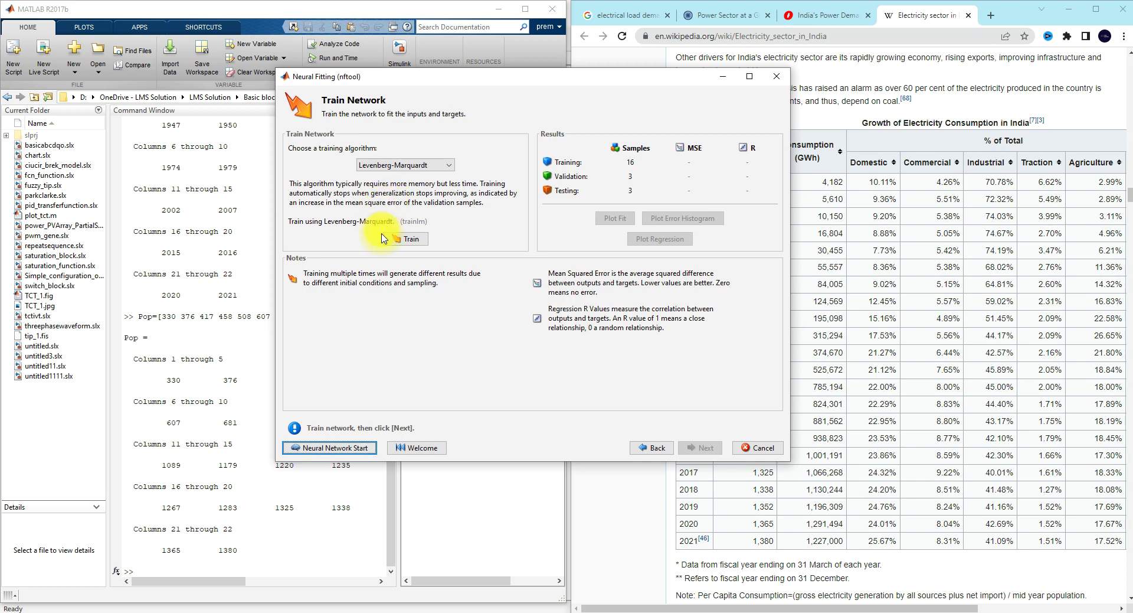
Train the network with the Levenberg-Marquardt algorithm, retrain it once, and view its regression plots.
{"action": "left_click", "coordinate": [380, 166]}
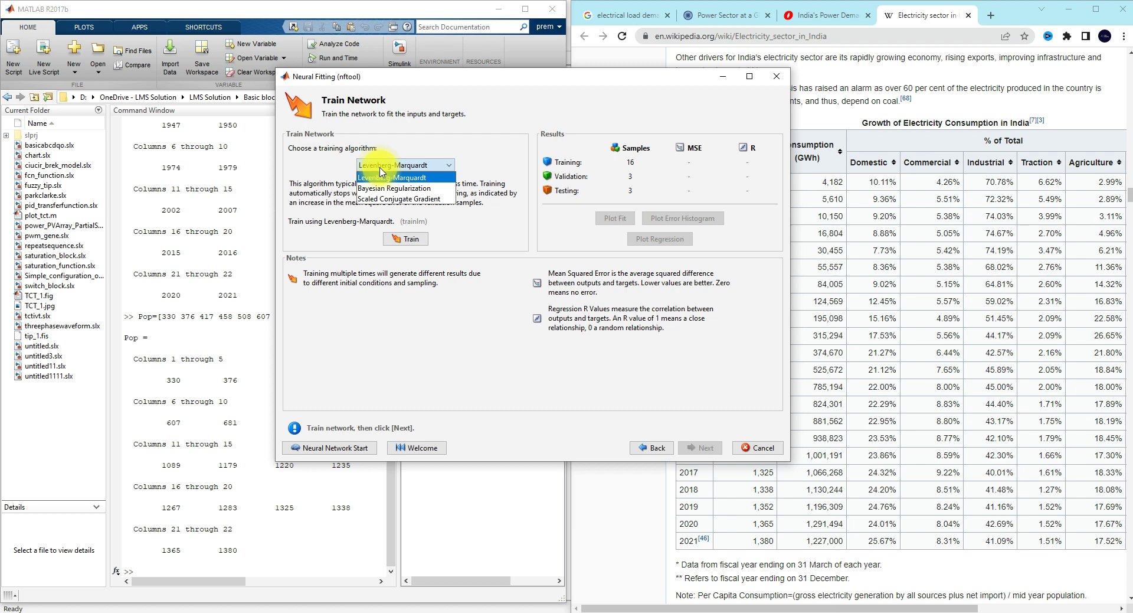
{"action": "left_click", "coordinate": [382, 177]}
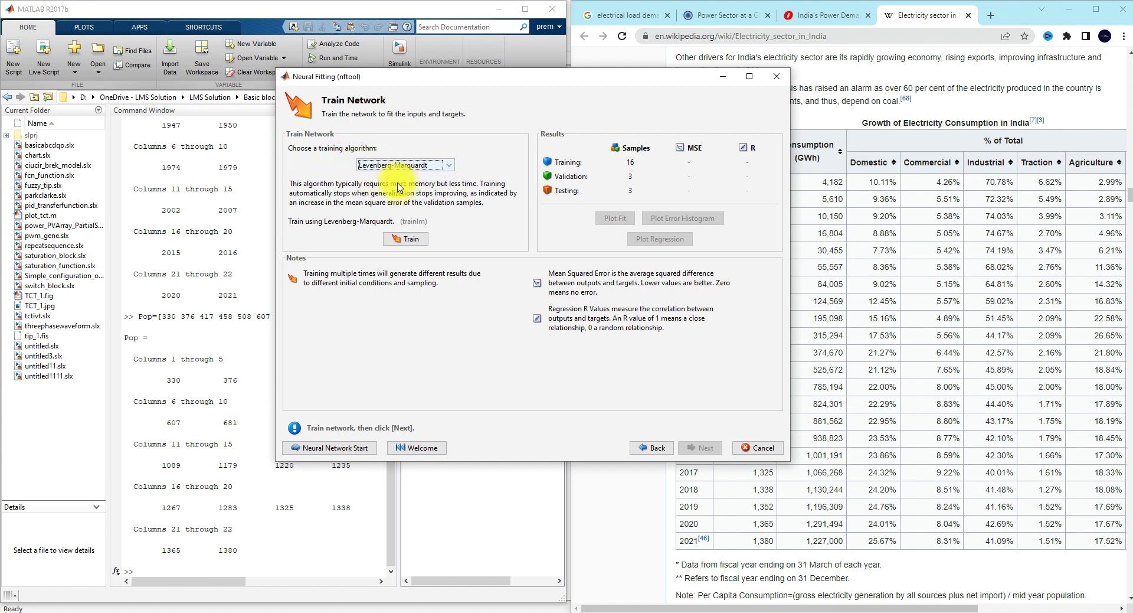
{"action": "left_click", "coordinate": [391, 237]}
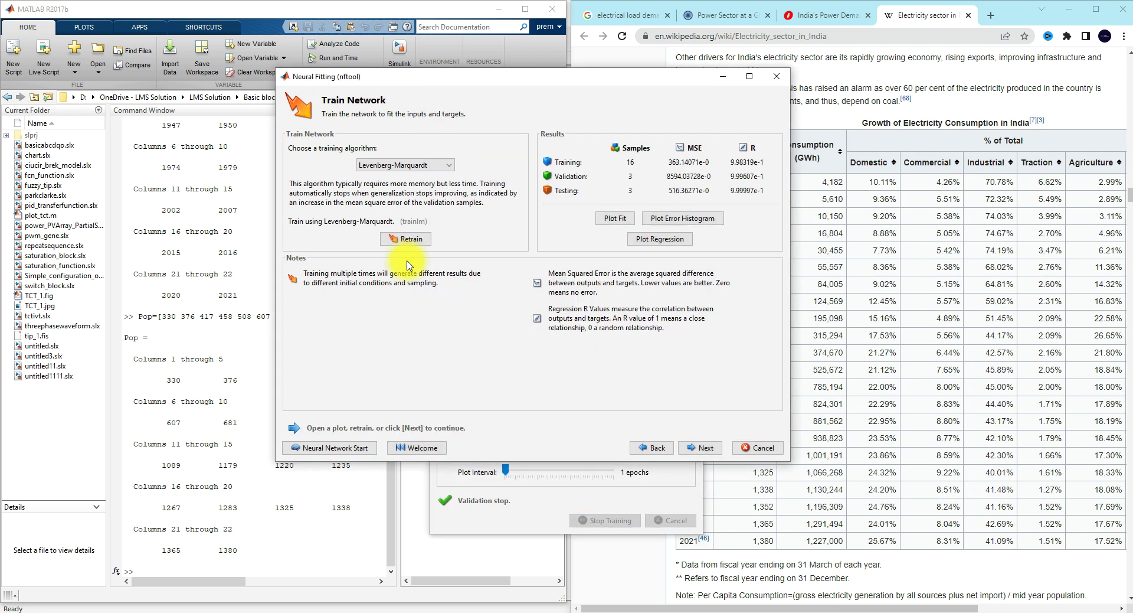
{"action": "left_click", "coordinate": [407, 240]}
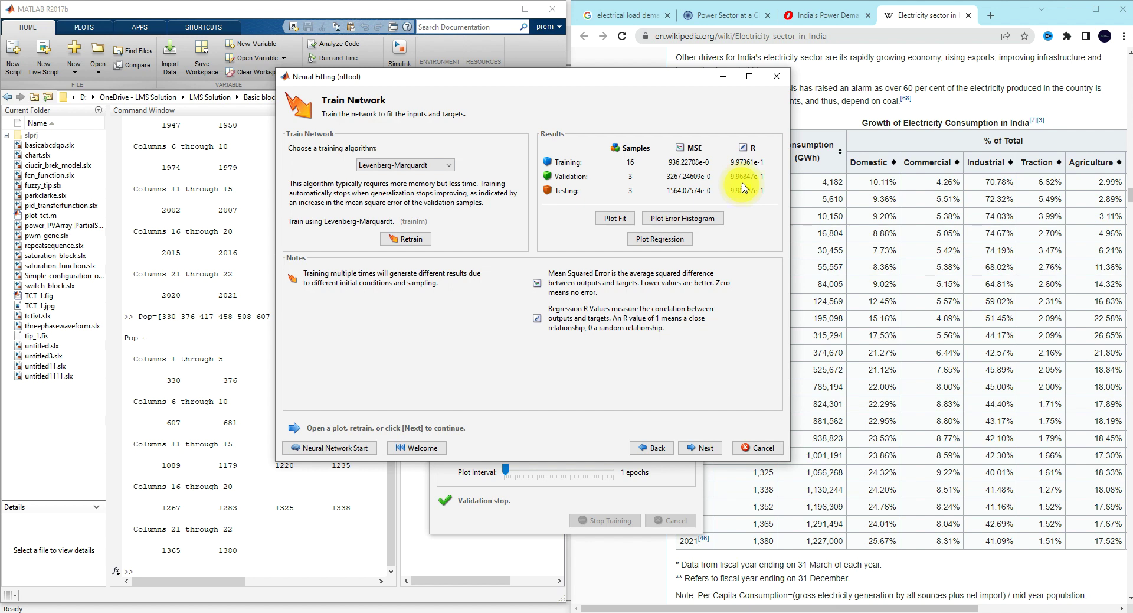
{"action": "left_click", "coordinate": [658, 239]}
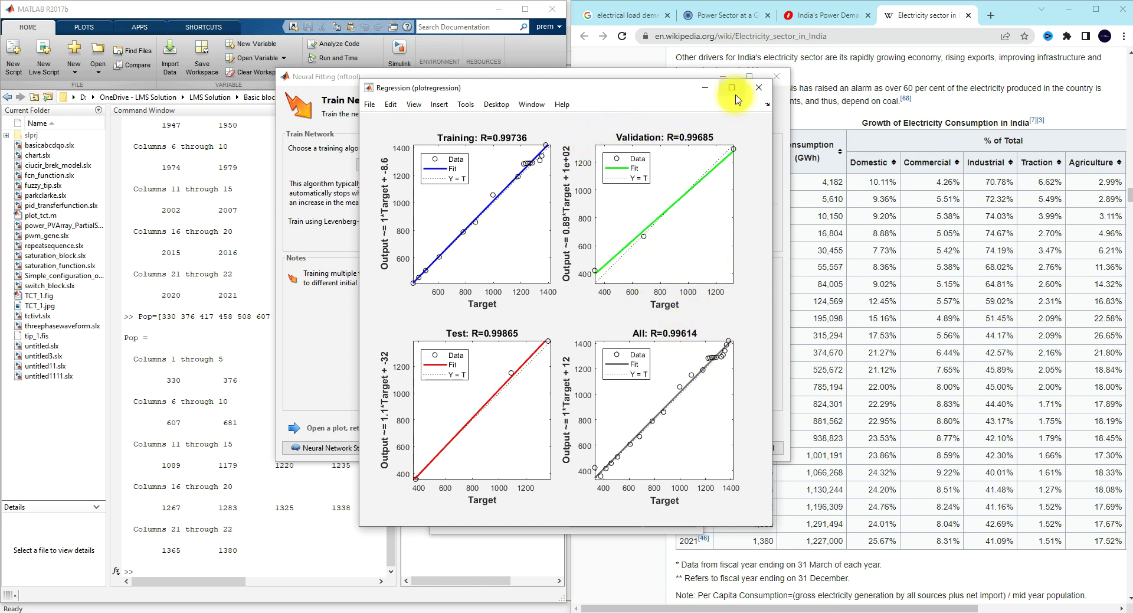
{"action": "left_click", "coordinate": [759, 88]}
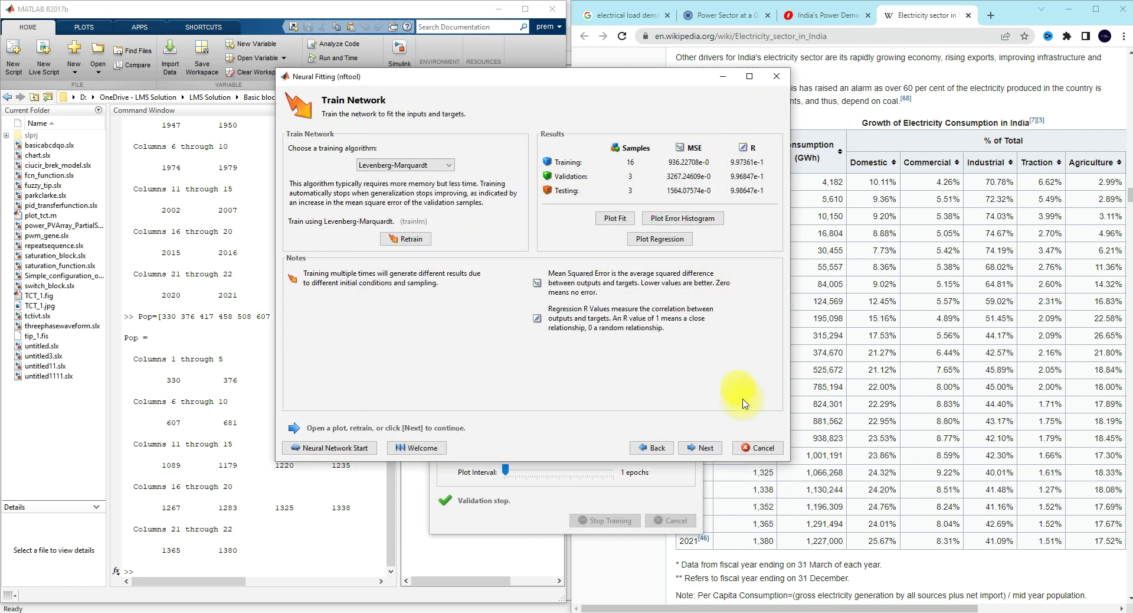
Continue to solution deployment, generate a Simulink diagram of the trained network, and enlarge its model window.
{"action": "left_click", "coordinate": [699, 448]}
{"action": "left_click", "coordinate": [698, 447]}
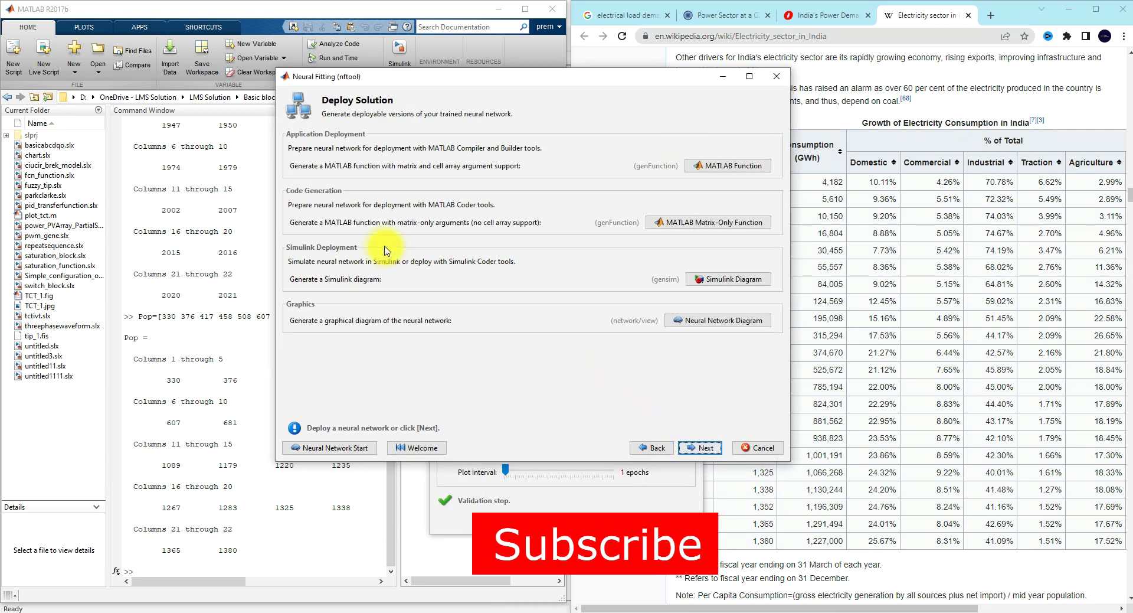
{"action": "left_click", "coordinate": [706, 284]}
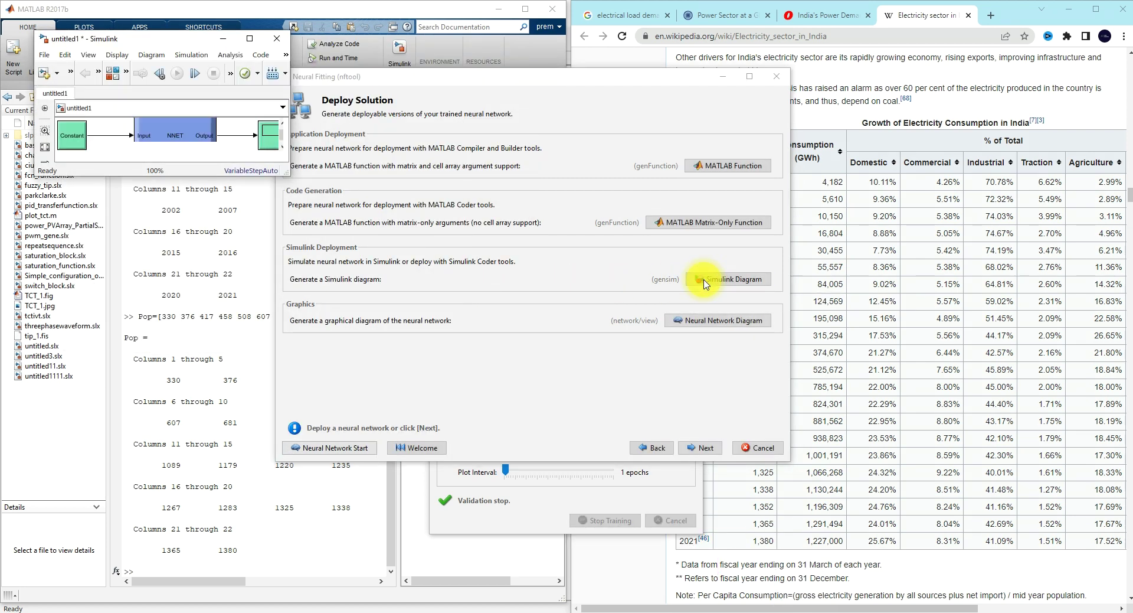
{"action": "left_click_drag", "start_coordinate": [289, 174], "coordinate": [338, 287]}
Copy the generated input, network and scope blocks into the Population Forecasting model and place them below its title.
{"action": "left_click", "coordinate": [200, 161]}
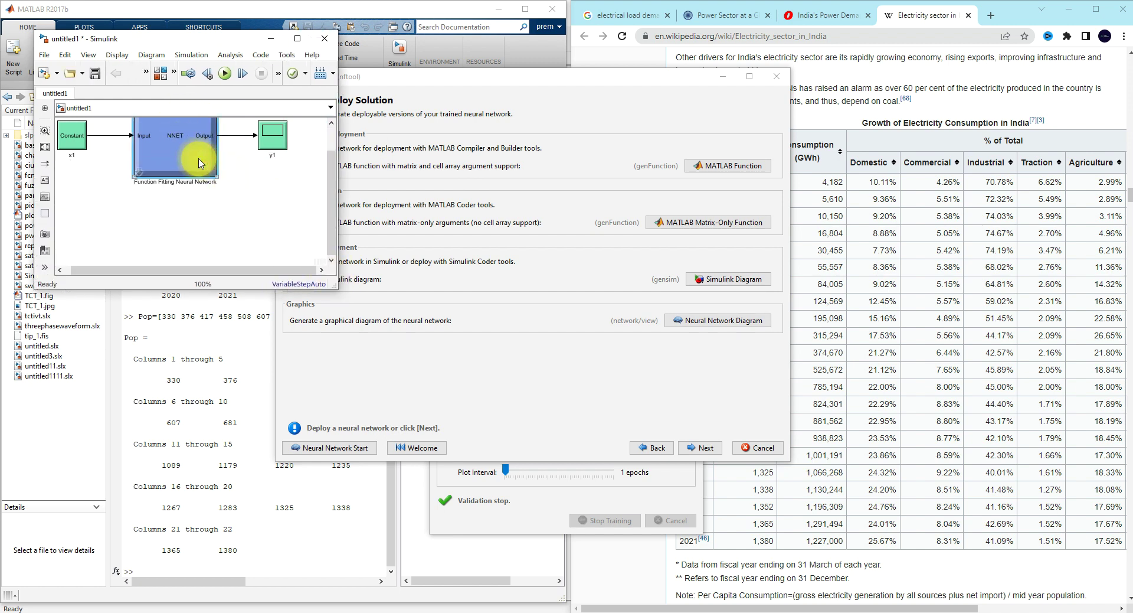
{"action": "left_click_drag", "start_coordinate": [289, 187], "coordinate": [72, 145]}
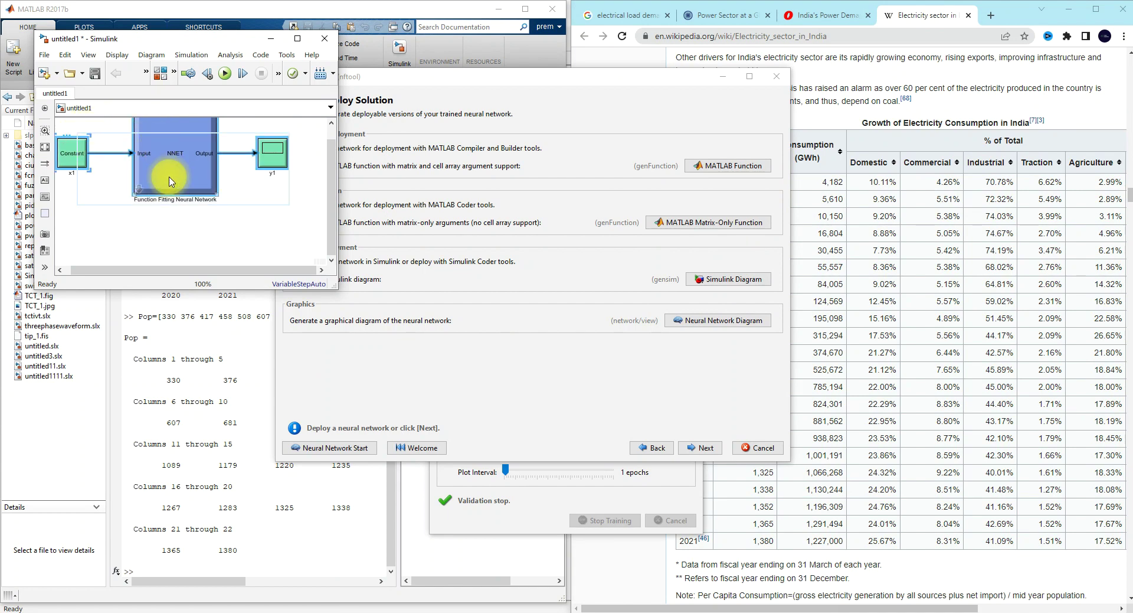
{"action": "left_click", "coordinate": [502, 609]}
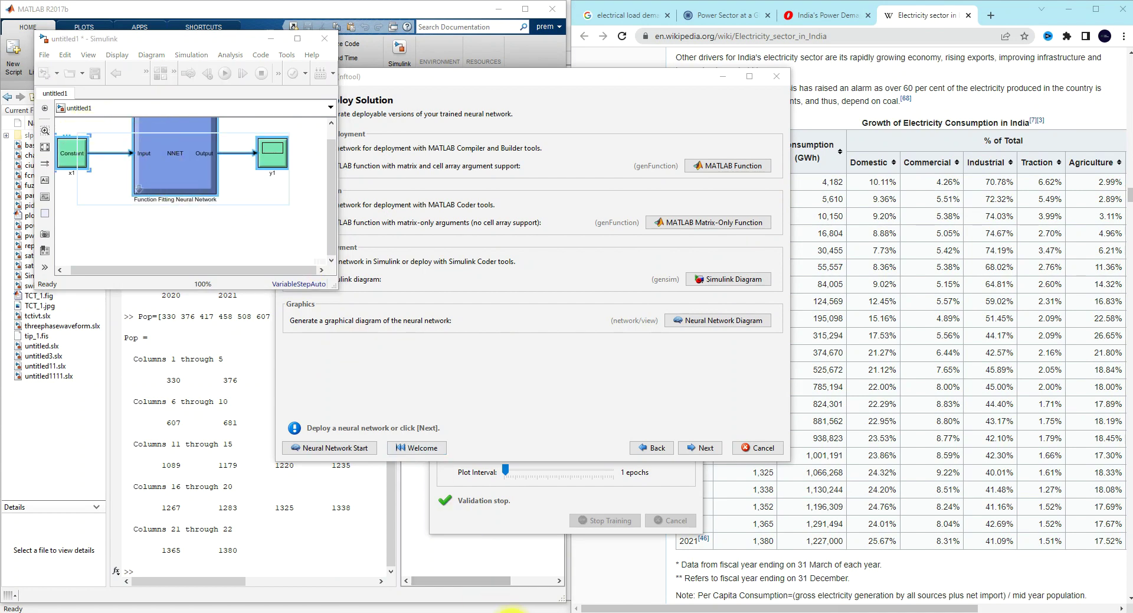
{"action": "left_click", "coordinate": [417, 583]}
{"action": "key", "text": "ctrl+v"}
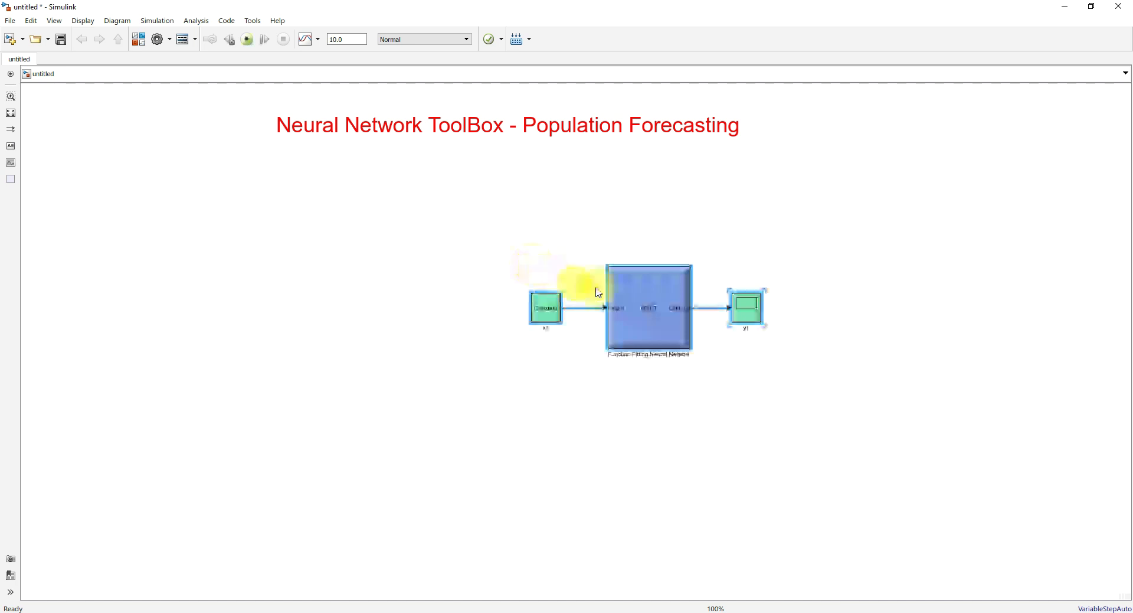
{"action": "left_click_drag", "start_coordinate": [598, 302], "coordinate": [429, 266]}
{"action": "left_click", "coordinate": [580, 329]}
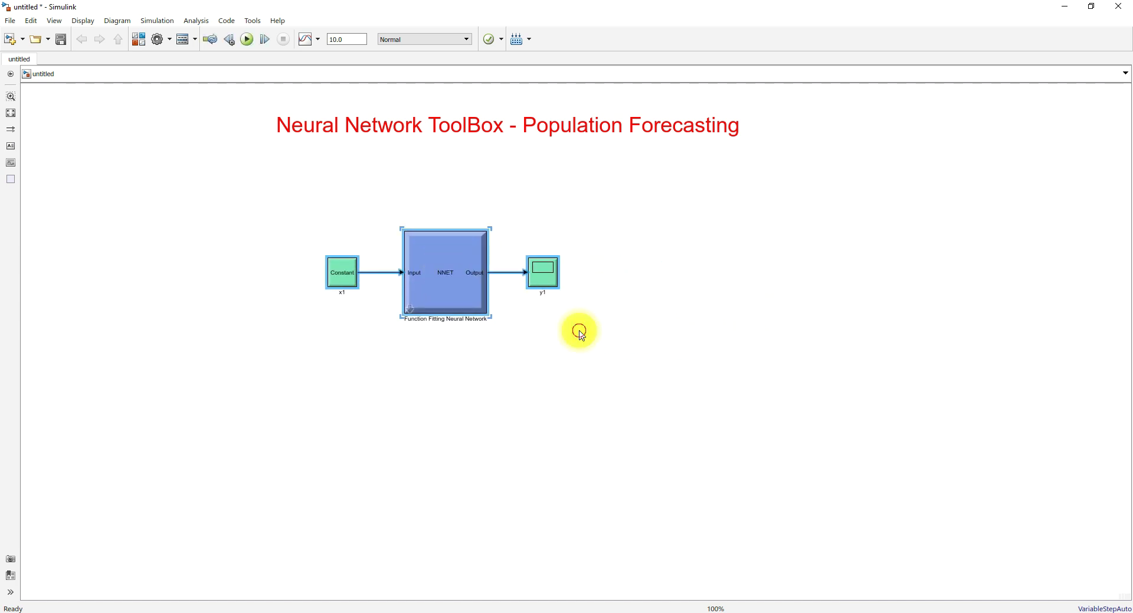
Add a Display block from Simulink/Sinks and connect it to the network output in place of the y1 scope.
{"action": "double_click", "coordinate": [612, 346]}
{"action": "type", "text": "dis"}
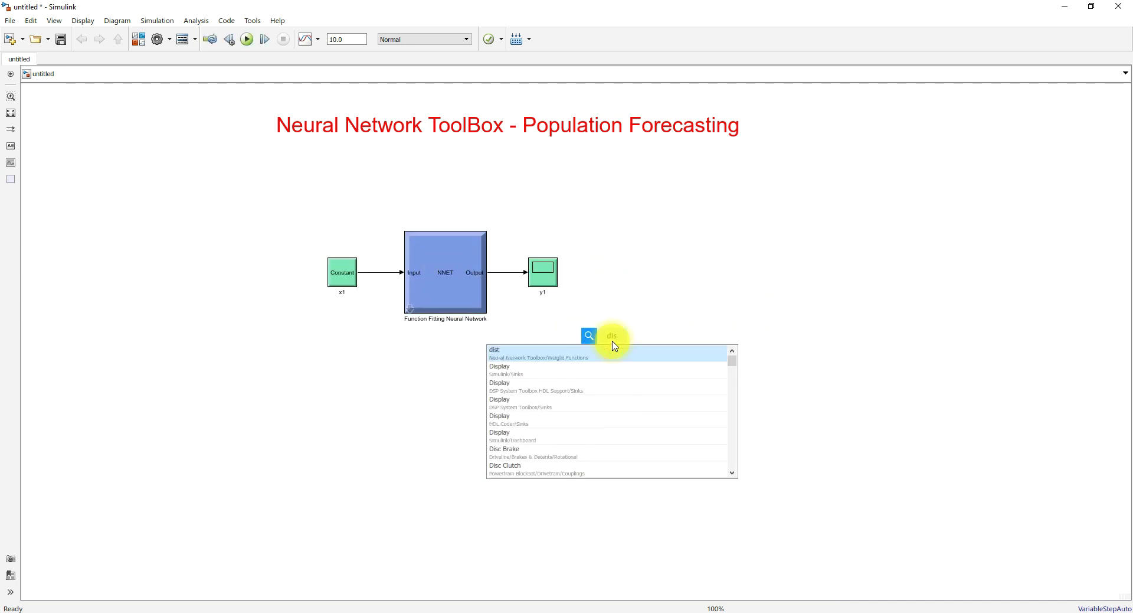
{"action": "type", "text": "play"}
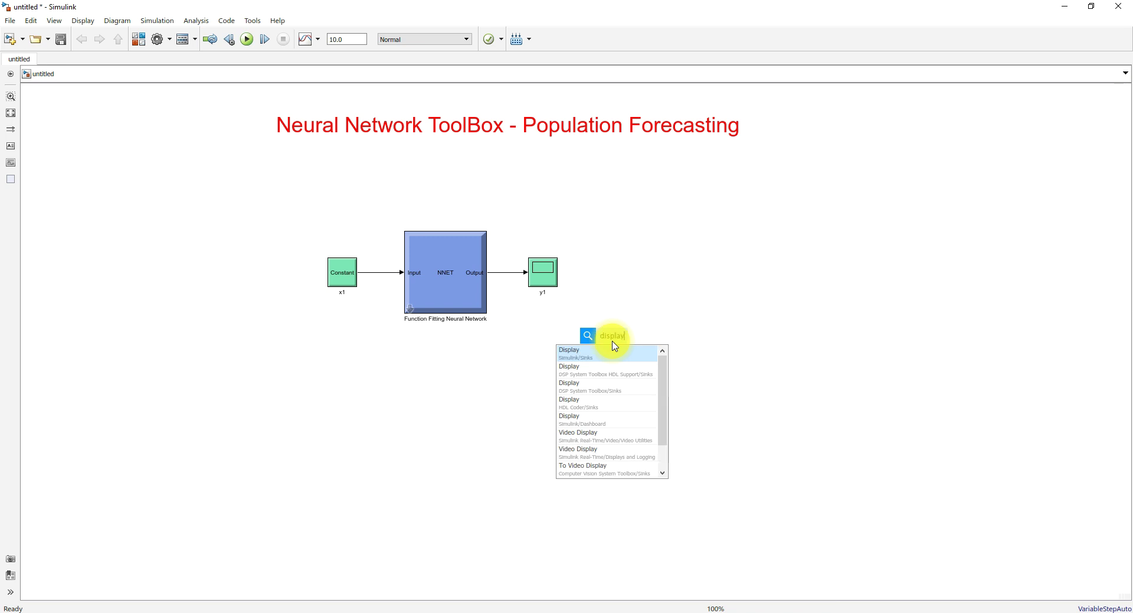
{"action": "left_click", "coordinate": [597, 354]}
{"action": "left_click_drag", "start_coordinate": [543, 278], "coordinate": [576, 279]}
{"action": "key", "text": "Delete"}
{"action": "left_click_drag", "start_coordinate": [599, 339], "coordinate": [580, 280]}
Arrange the forecasting model side by side with the Wikipedia electricity consumption table, with the whole block chain in view.
{"action": "double_click", "coordinate": [341, 272]}
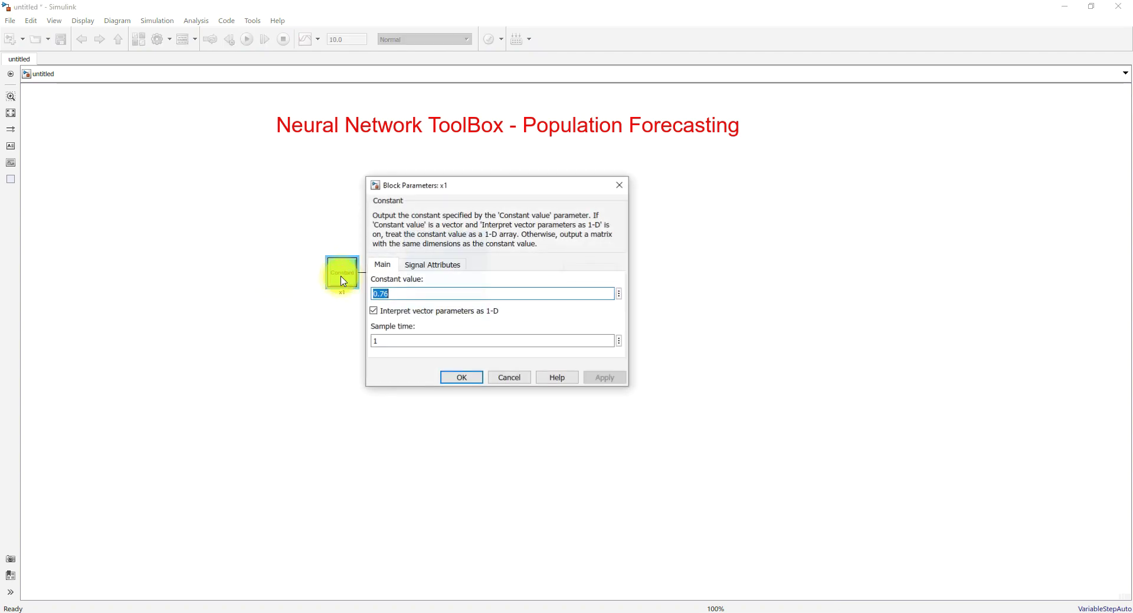
{"action": "left_click", "coordinate": [473, 378]}
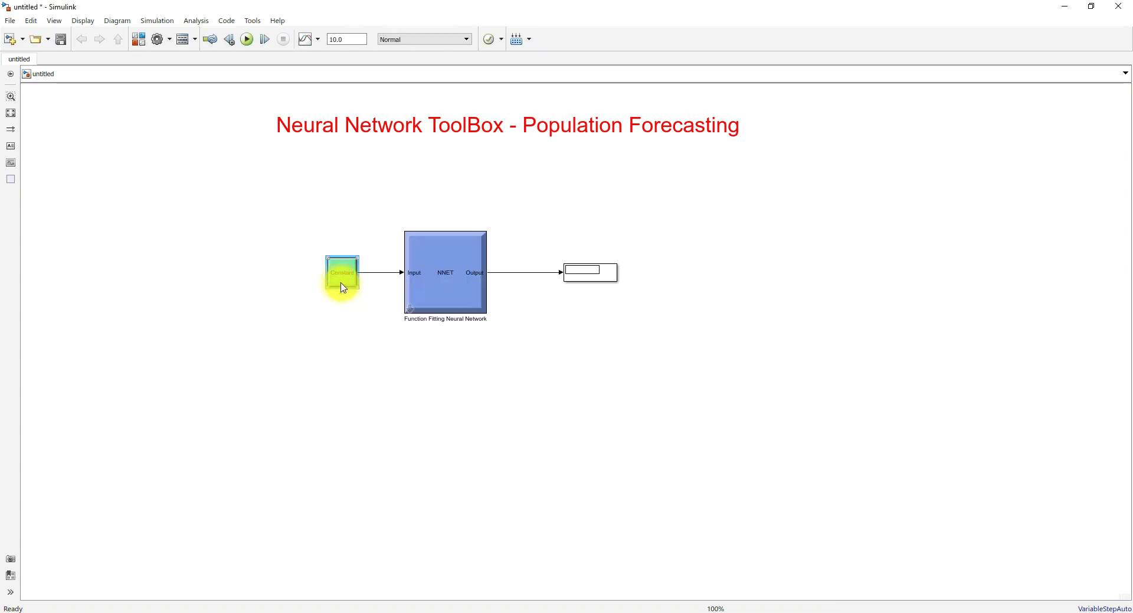
{"action": "left_click_drag", "start_coordinate": [805, 7], "coordinate": [12, 66]}
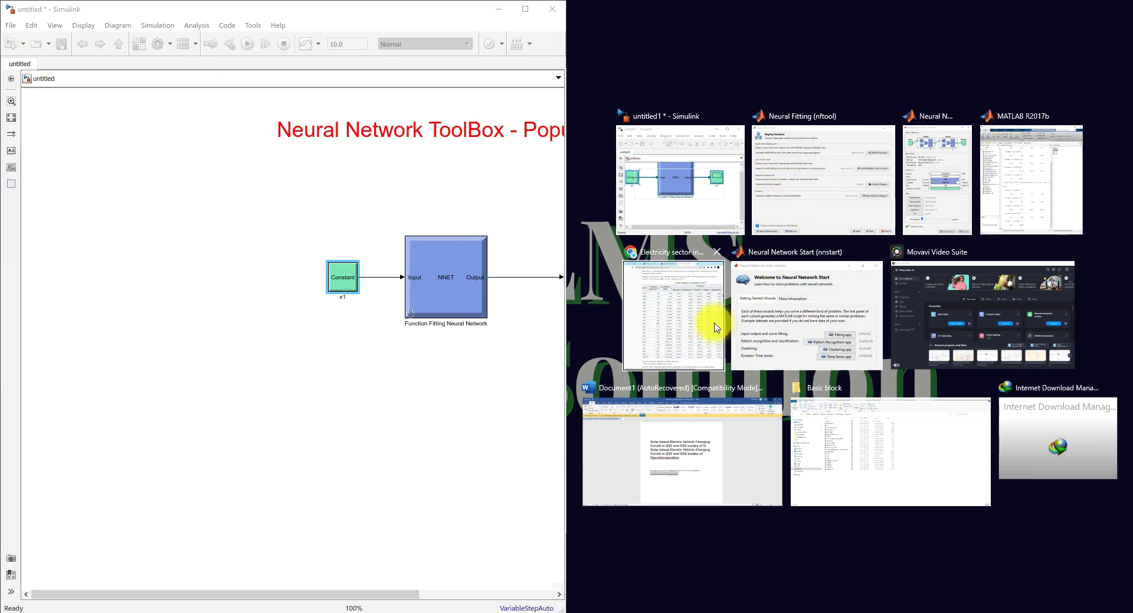
{"action": "left_click", "coordinate": [716, 325]}
{"action": "left_click_drag", "start_coordinate": [354, 593], "coordinate": [487, 593]}
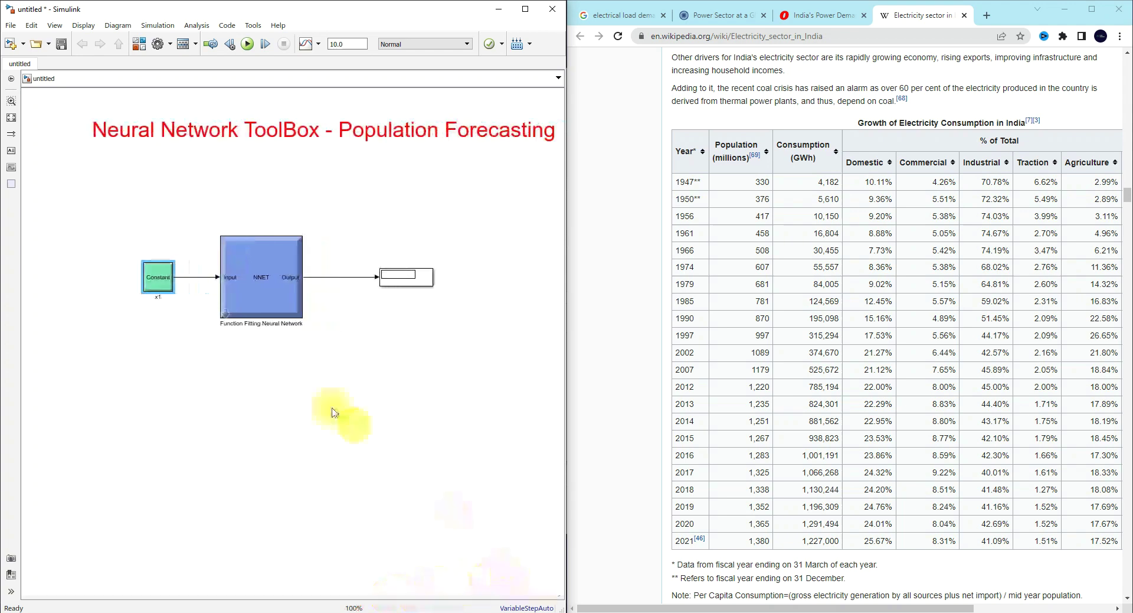
Set the x1 constant to 1947 and run the simulation with a stop time of inf.
{"action": "double_click", "coordinate": [164, 279]}
{"action": "type", "text": "1"}
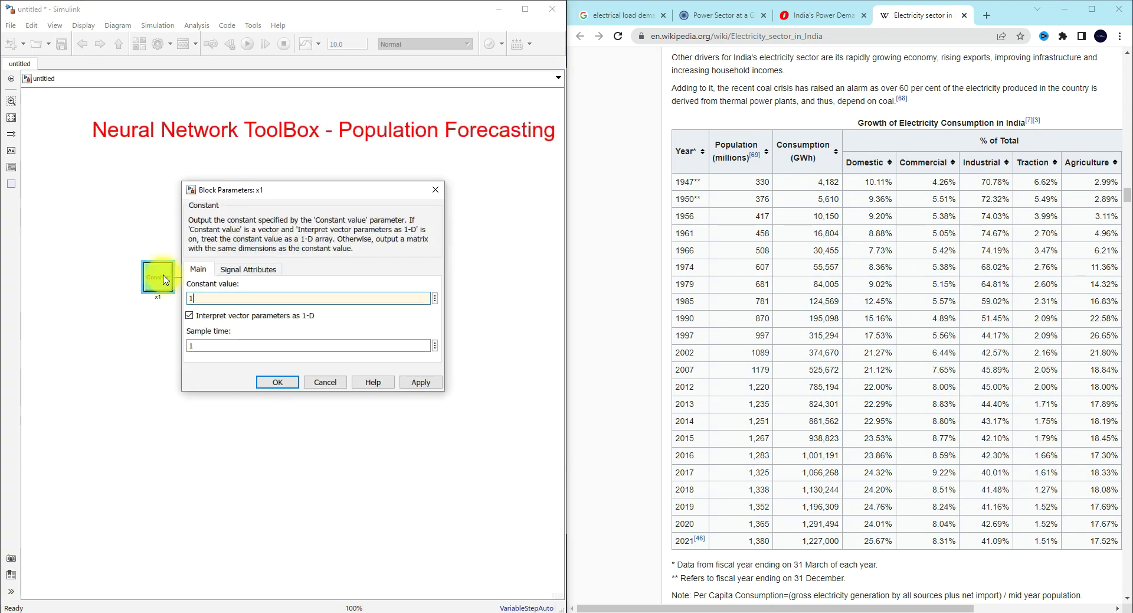
{"action": "type", "text": "947"}
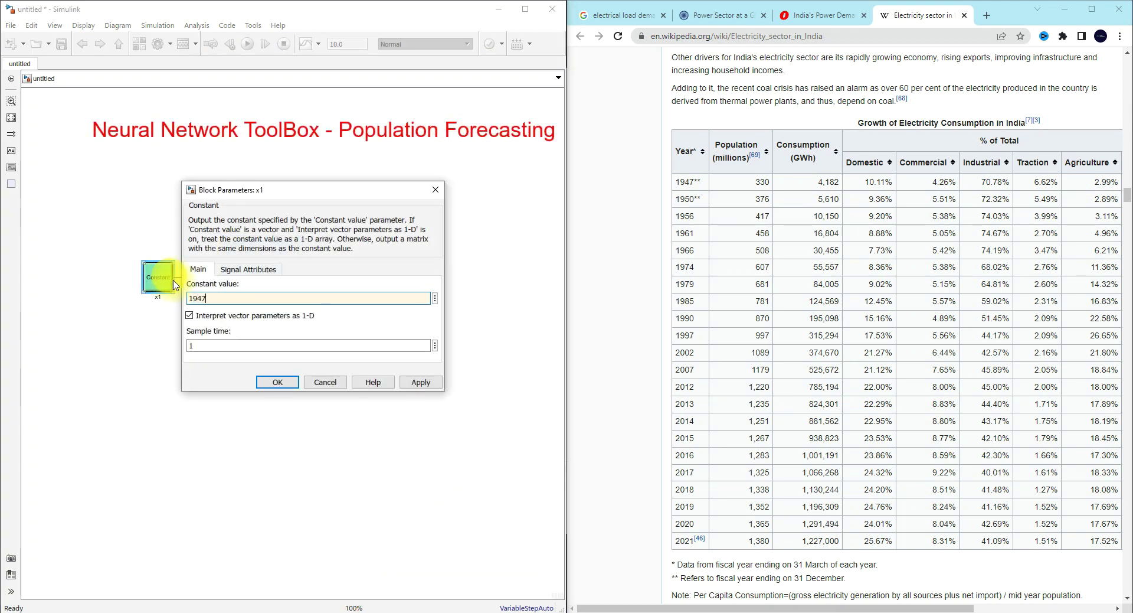
{"action": "left_click", "coordinate": [272, 381]}
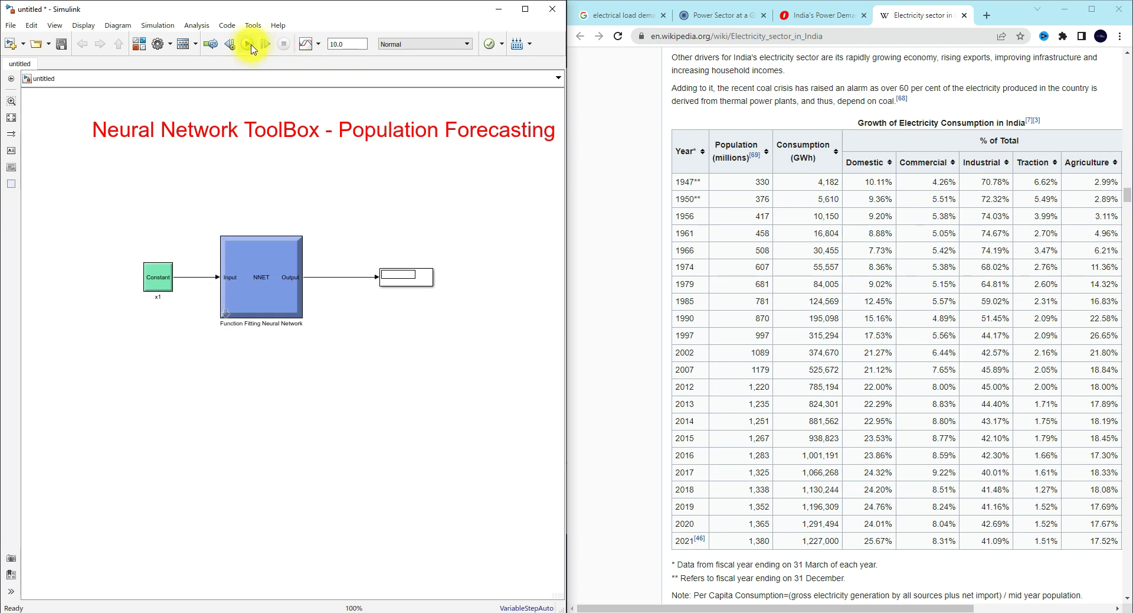
{"action": "double_click", "coordinate": [348, 48]}
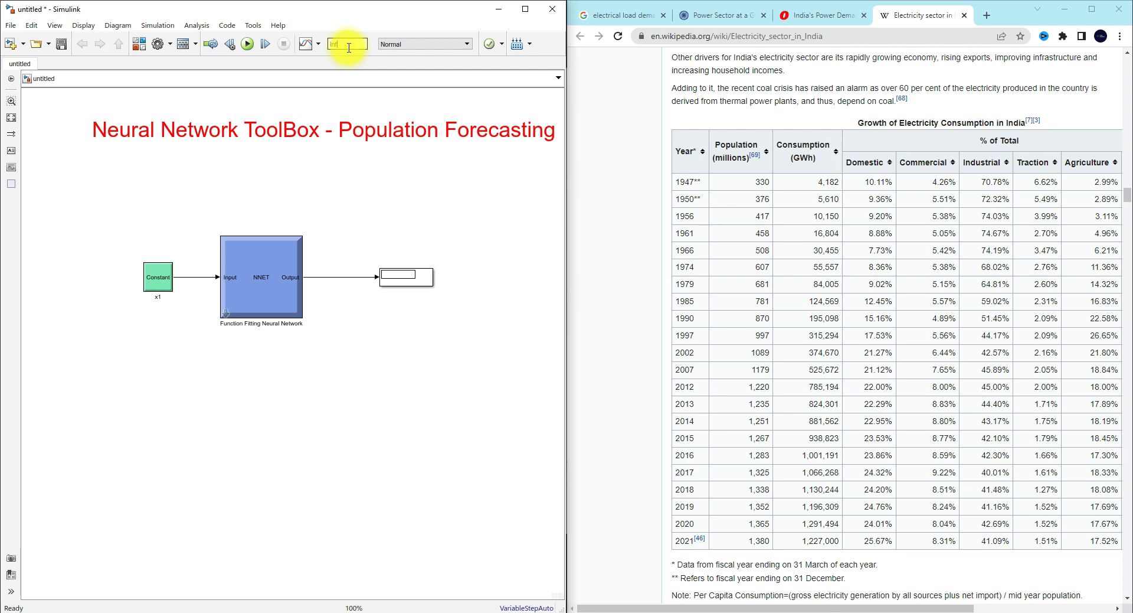
{"action": "left_click", "coordinate": [249, 44]}
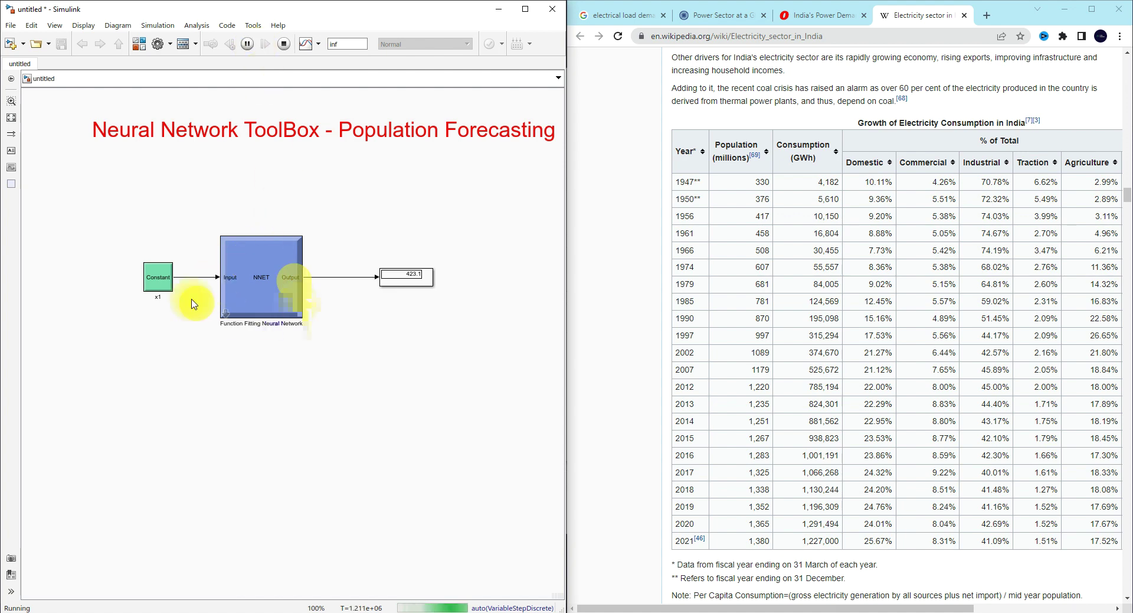
Change the x1 constant to 2020 while the simulation is running.
{"action": "double_click", "coordinate": [151, 289]}
{"action": "left_click", "coordinate": [290, 382]}
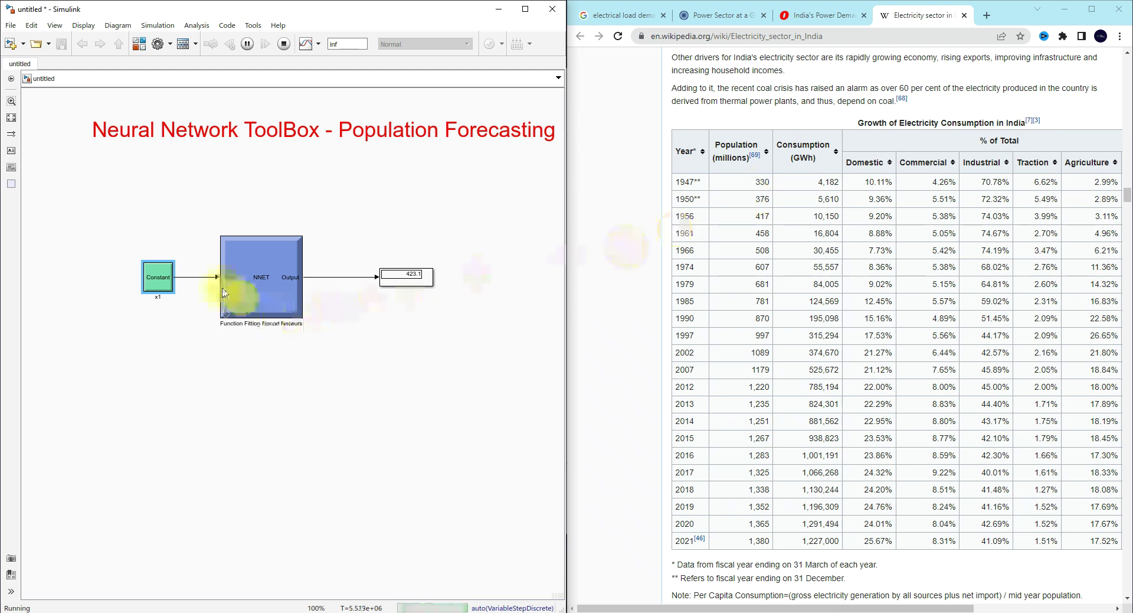
{"action": "double_click", "coordinate": [152, 277]}
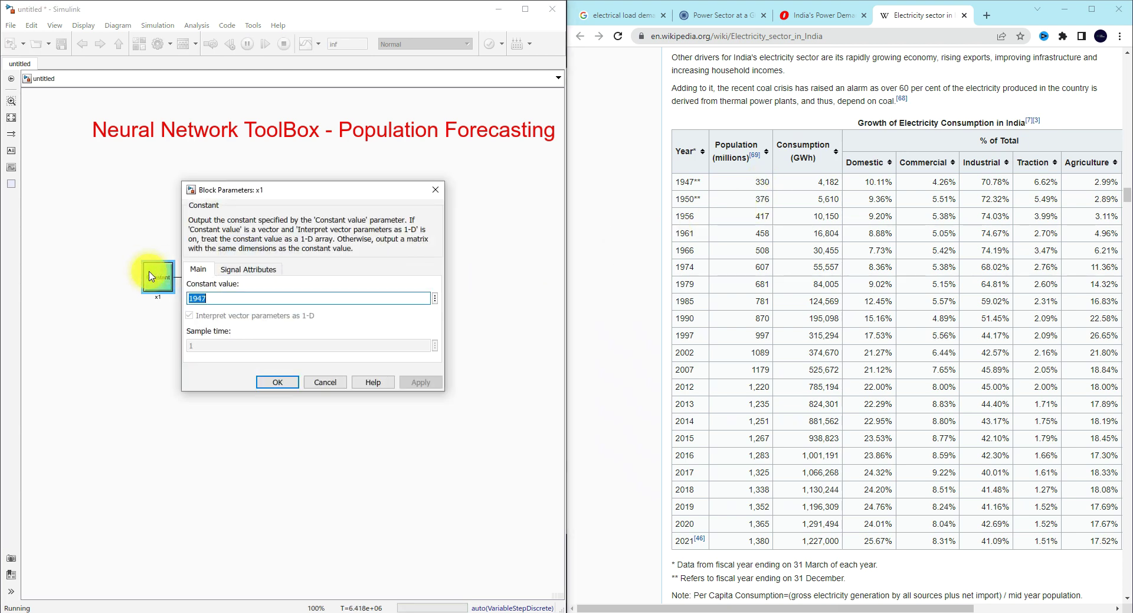
{"action": "type", "text": "2020"}
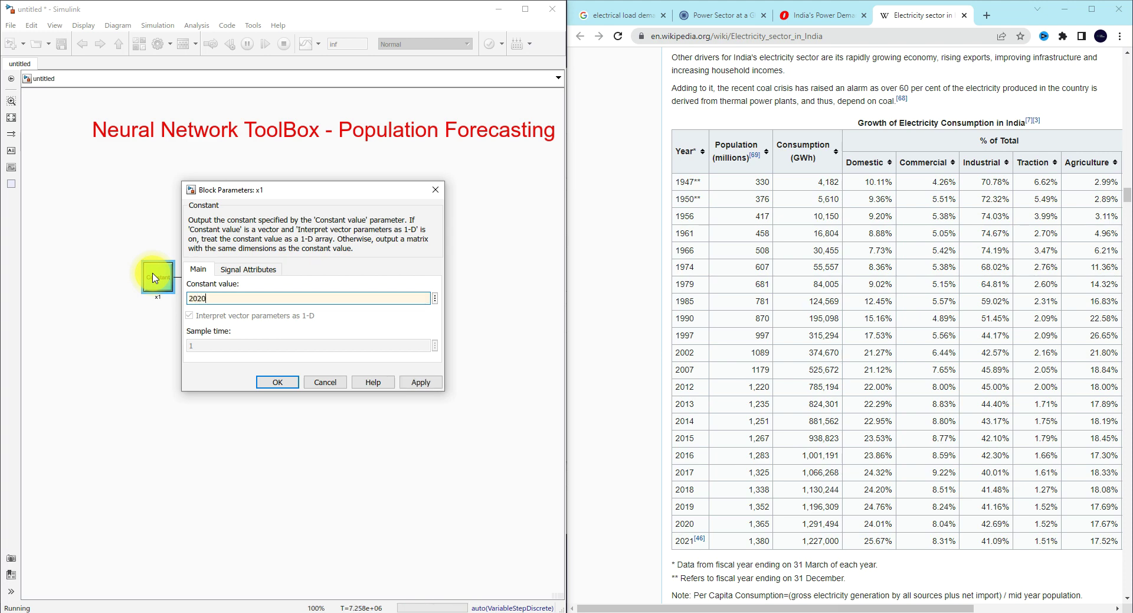
{"action": "key", "text": "Return"}
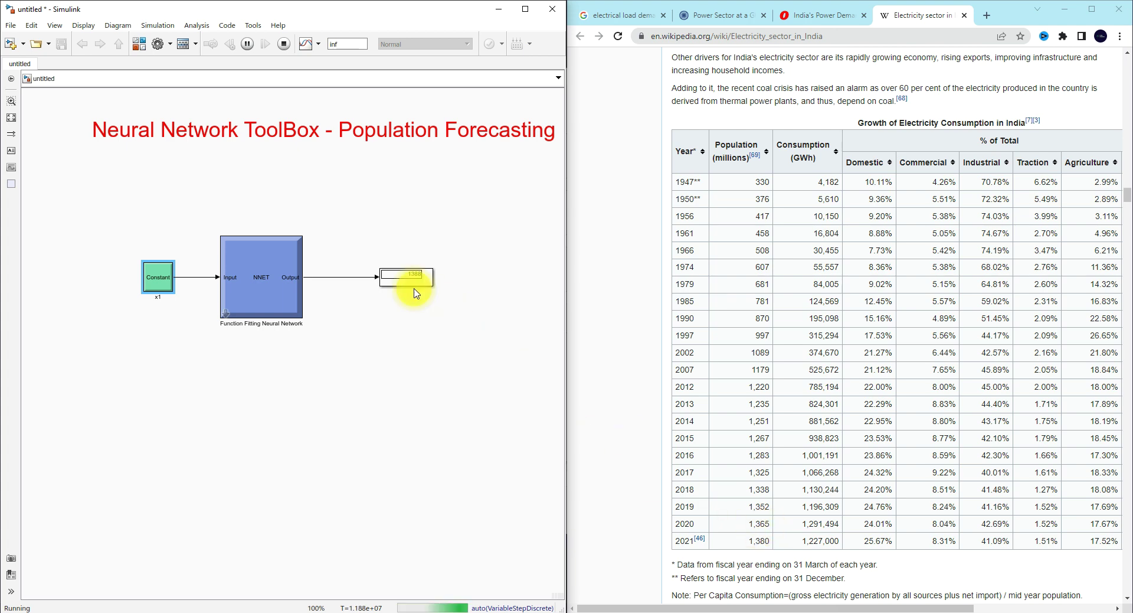
Switch to the Neural Fitting tool and go back to its Train Network page to review the MSE and R results.
{"action": "left_click", "coordinate": [517, 612]}
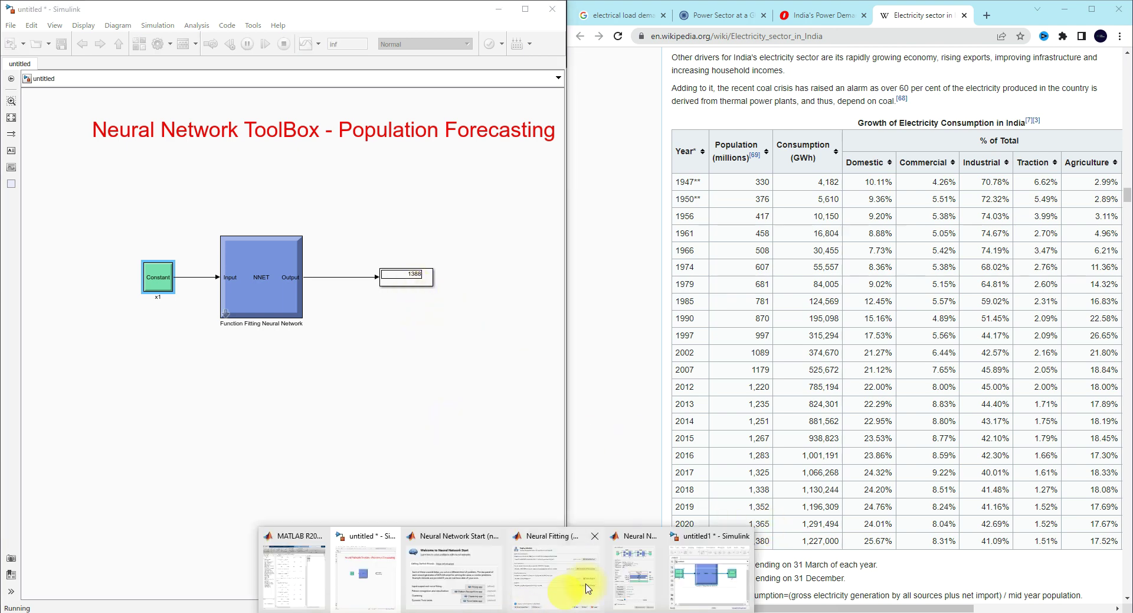
{"action": "left_click", "coordinate": [647, 583]}
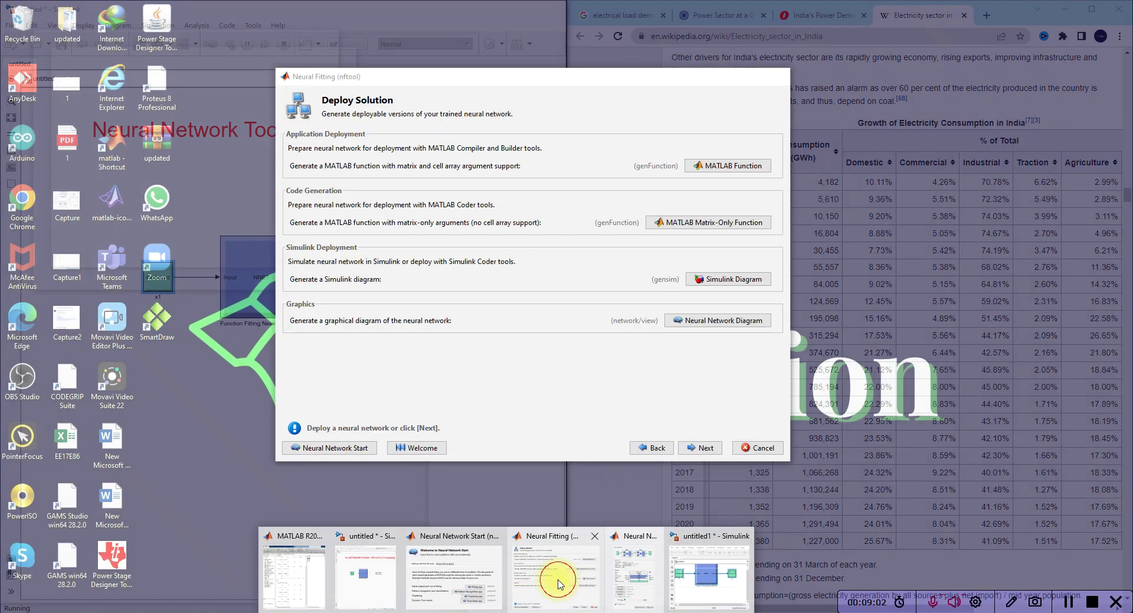
{"action": "left_click", "coordinate": [559, 584]}
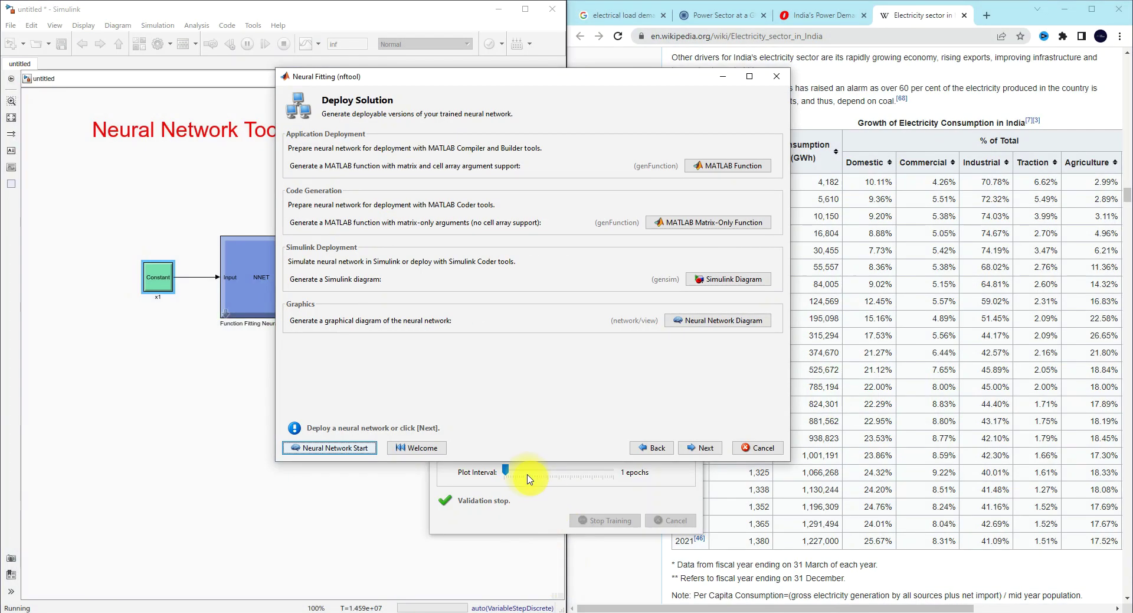
{"action": "left_click", "coordinate": [652, 447]}
{"action": "left_click", "coordinate": [660, 448]}
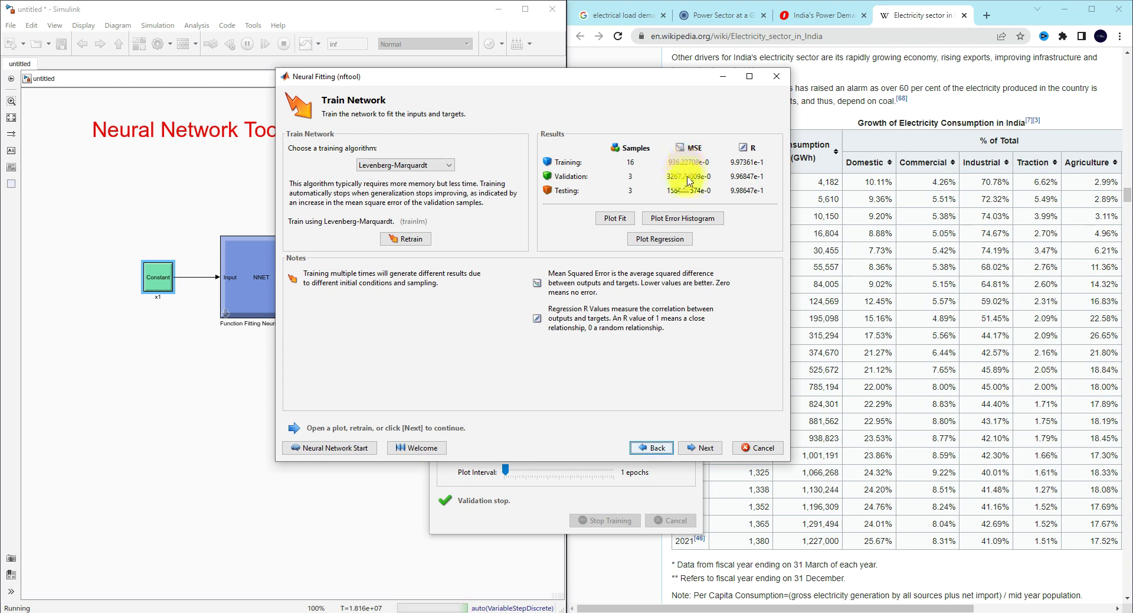
Stop the running simulation and check the sizes of the workspace variables in the main MATLAB window.
{"action": "left_click", "coordinate": [303, 519]}
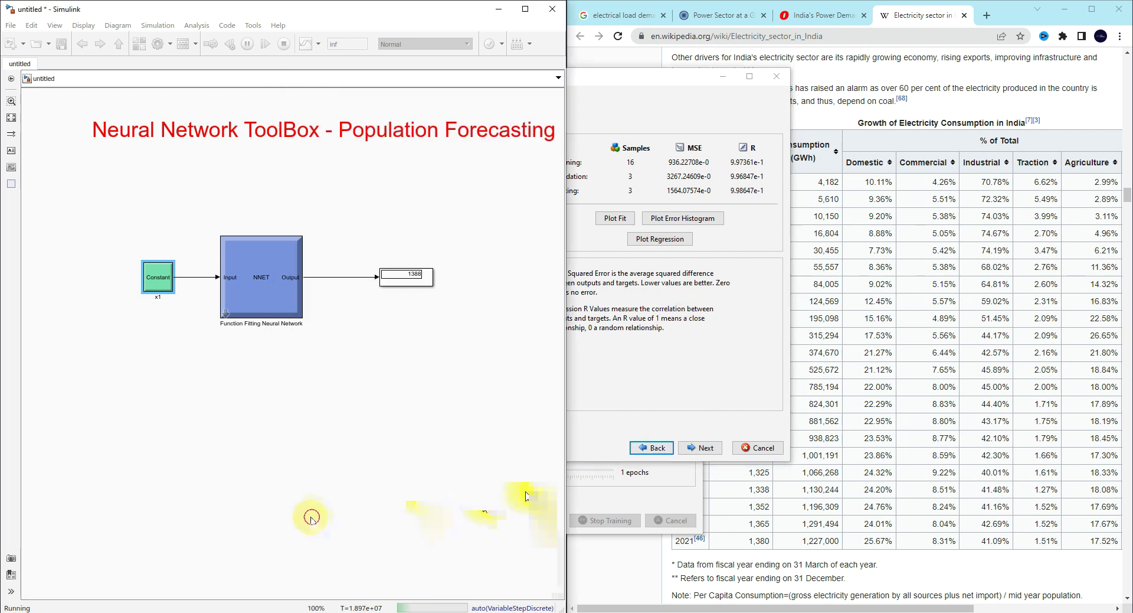
{"action": "left_click", "coordinate": [284, 44]}
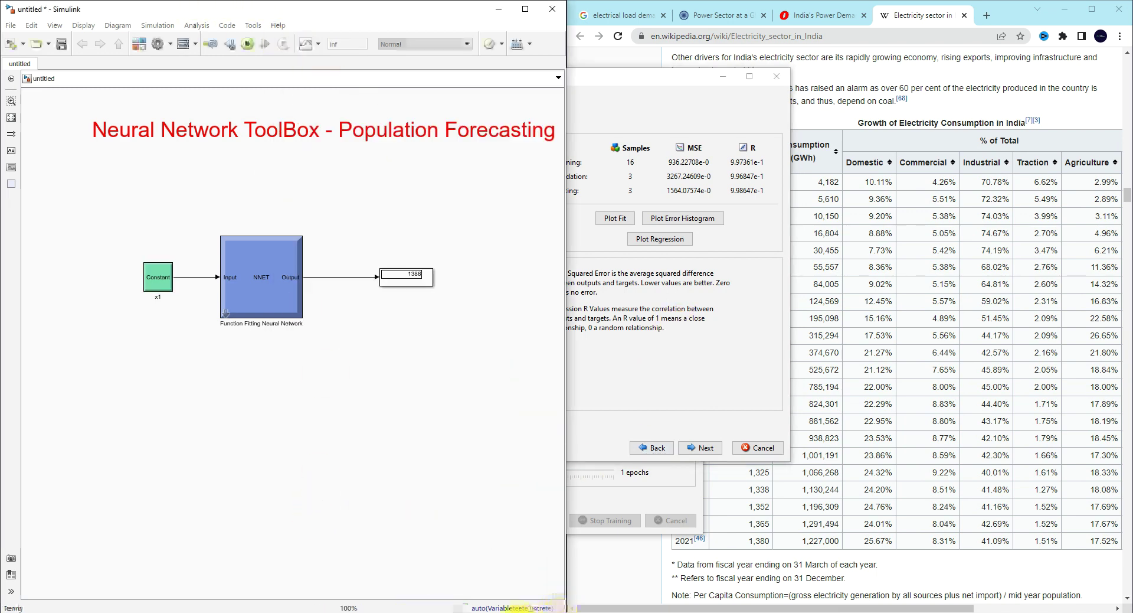
{"action": "mouse_move", "coordinate": [429, 590]}
{"action": "left_click", "coordinate": [318, 582]}
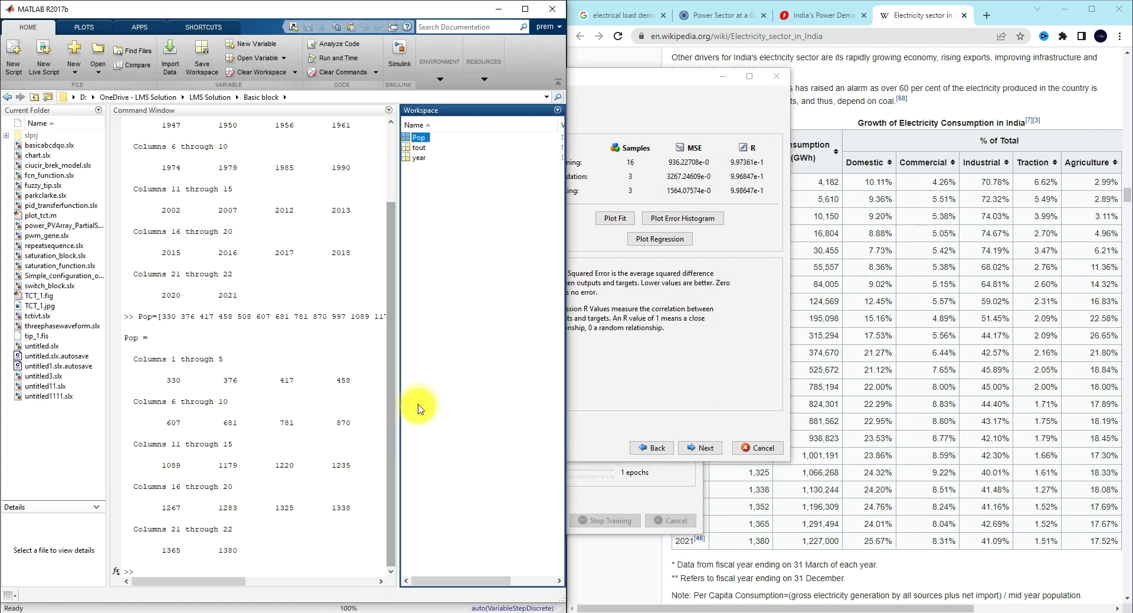
{"action": "scroll", "coordinate": [439, 165], "scroll_direction": "right", "scroll_amount": 3}
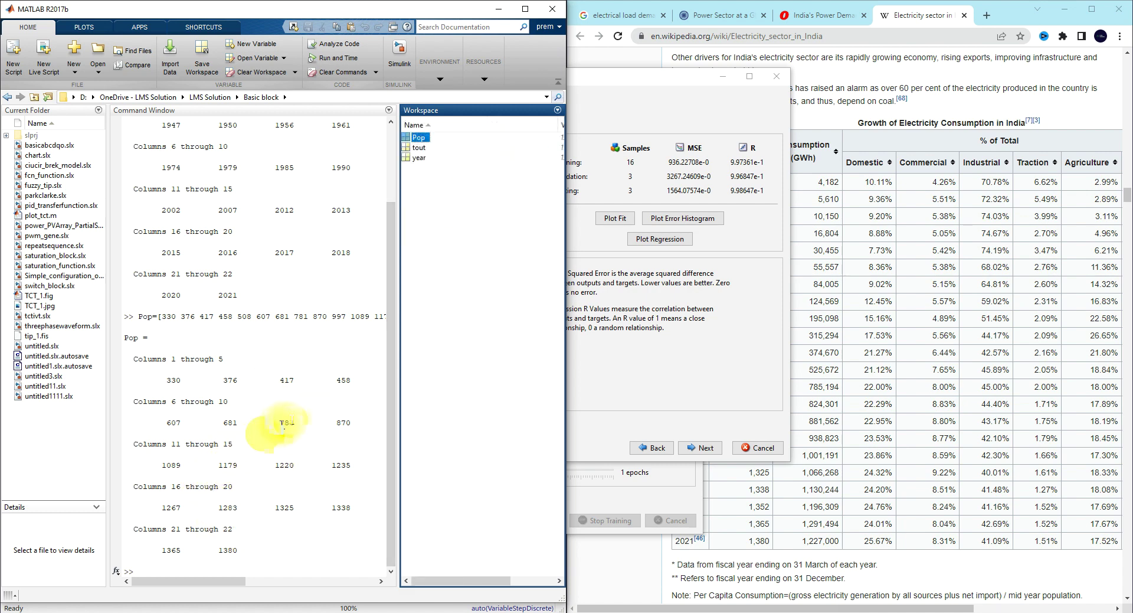
{"action": "scroll", "coordinate": [409, 264], "scroll_direction": "right", "scroll_amount": 3}
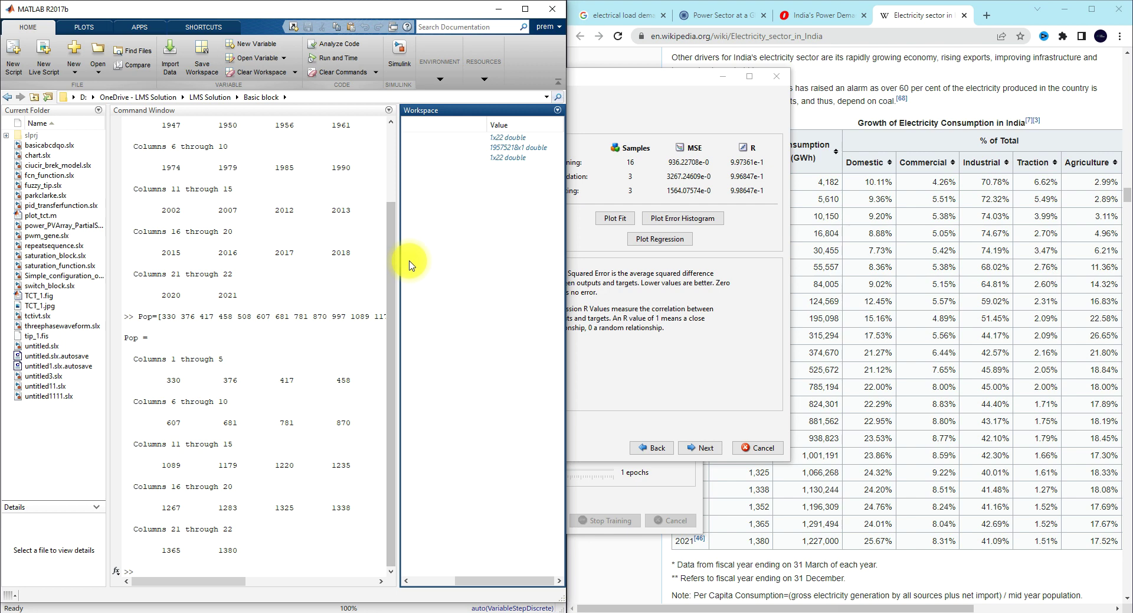
{"action": "scroll", "coordinate": [484, 177], "scroll_direction": "right", "scroll_amount": 3}
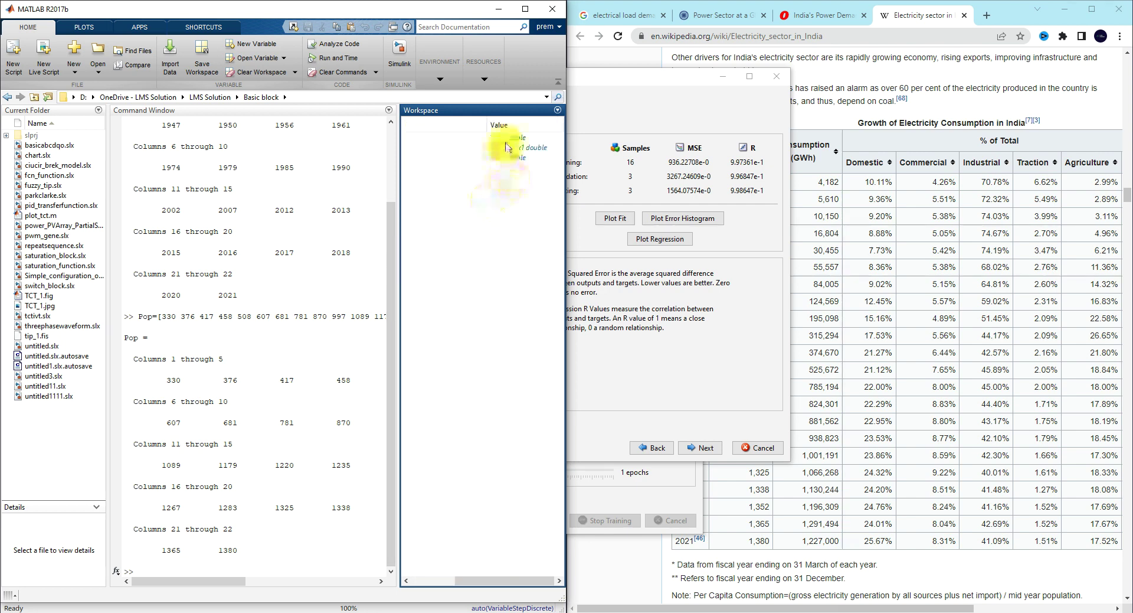
Create the doubled data vectors Y=[year year] and P=[Pop Pop], and widen the workspace to show their sizes.
{"action": "left_click", "coordinate": [141, 571]}
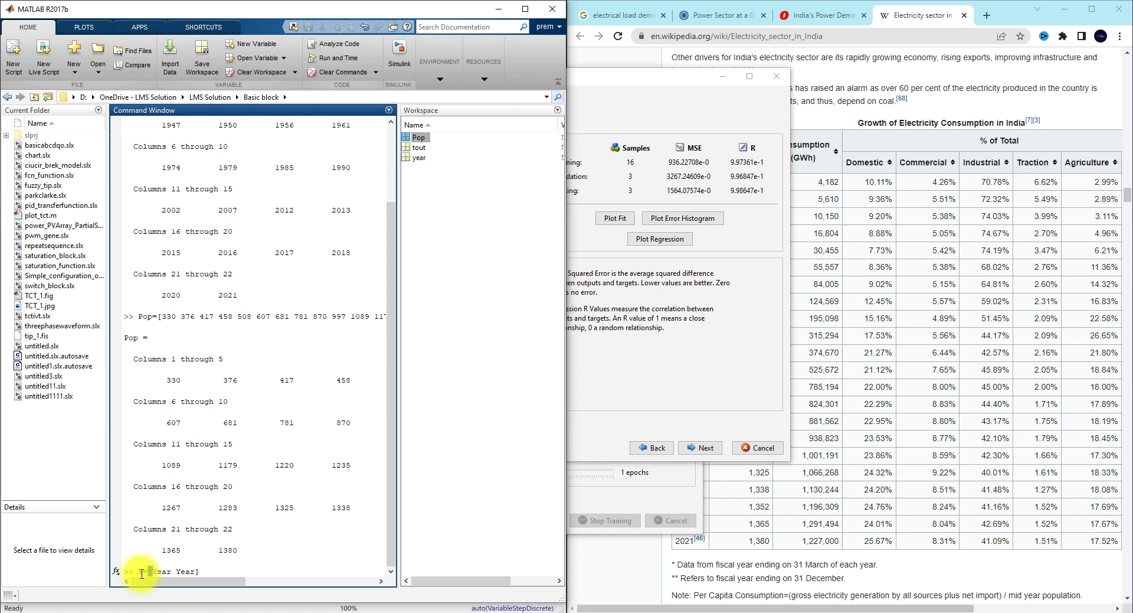
{"action": "key", "text": "Return"}
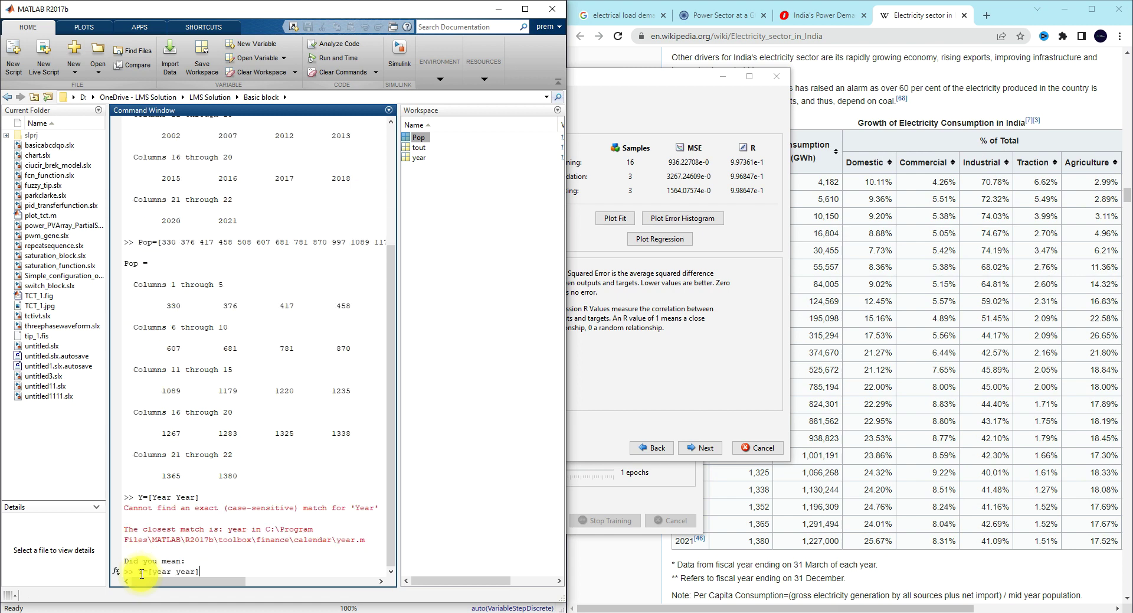
{"action": "key", "text": "Return"}
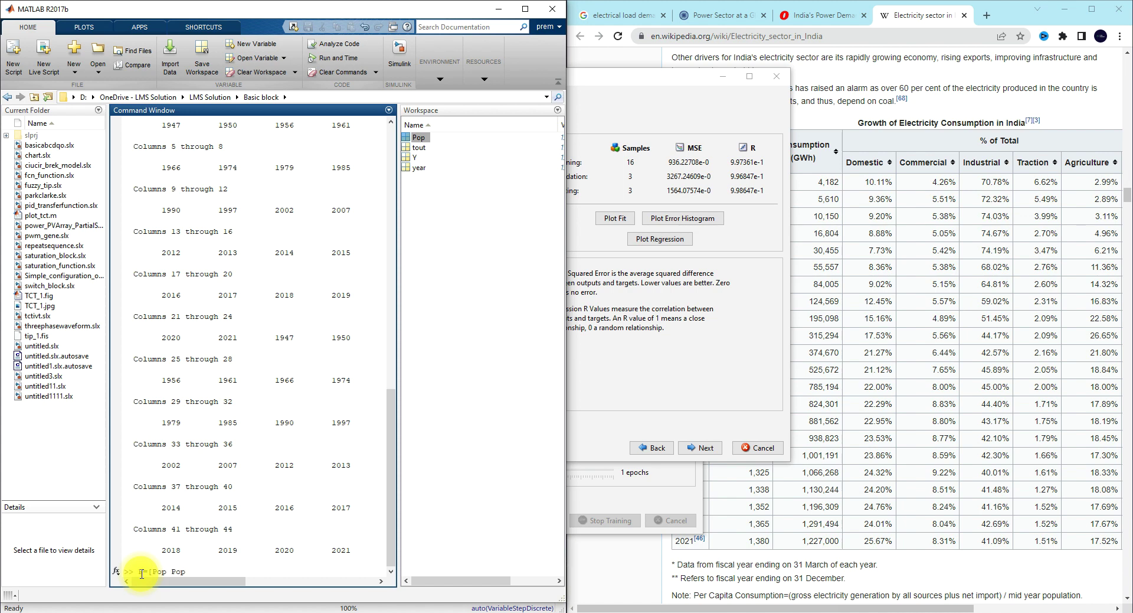
{"action": "key", "text": "Return"}
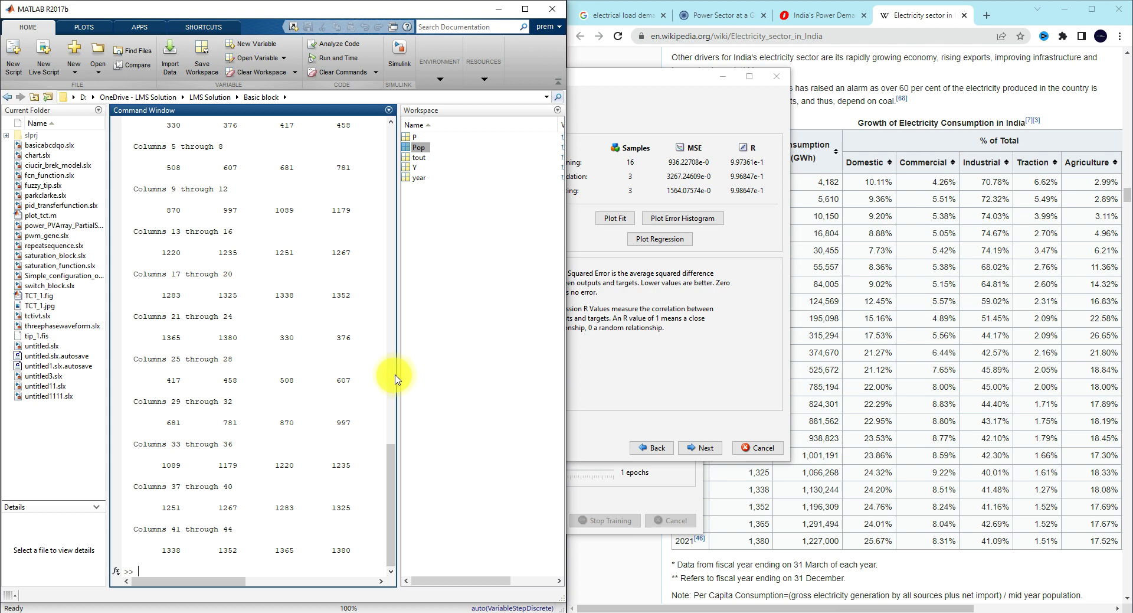
{"action": "left_click_drag", "start_coordinate": [399, 374], "coordinate": [298, 373]}
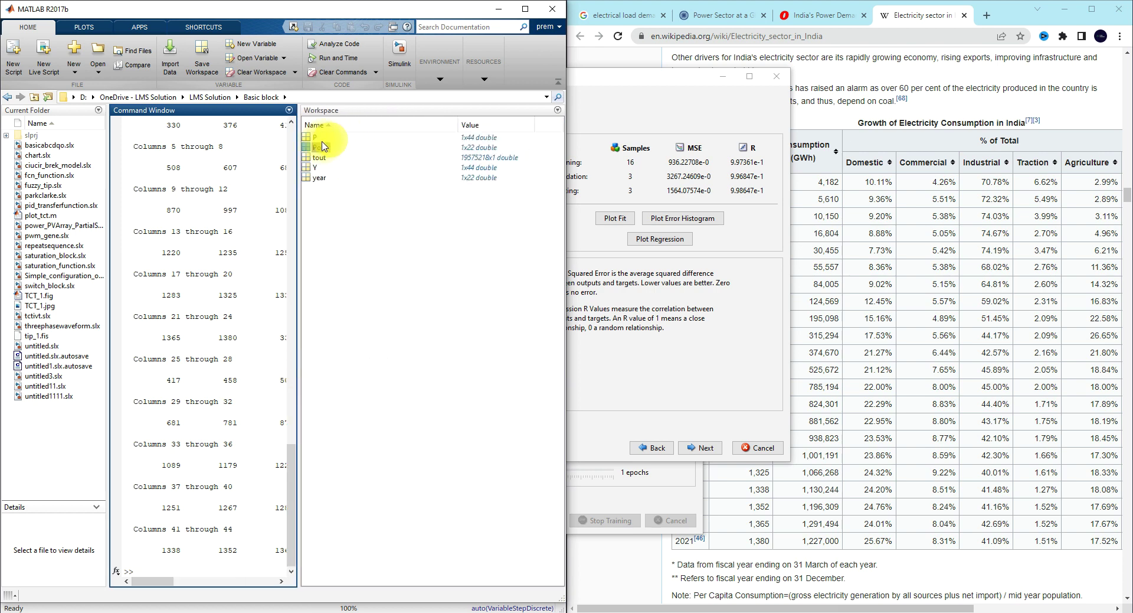
Cancel the current Neural Fitting session after checking P and Y, and launch the Fitting app again from Neural Network Start.
{"action": "double_click", "coordinate": [478, 137]}
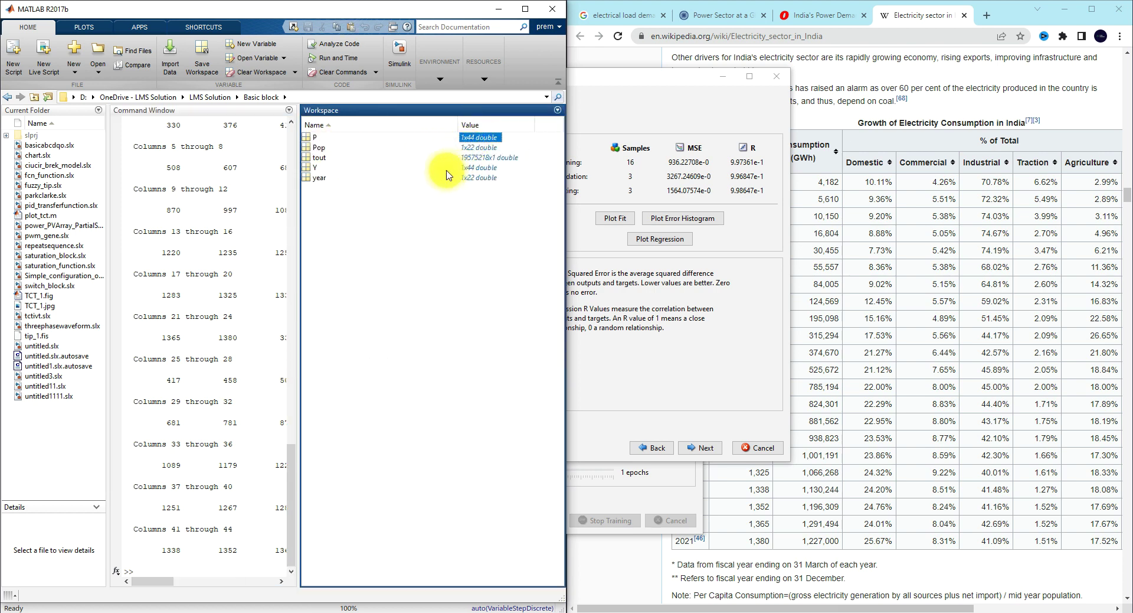
{"action": "left_click", "coordinate": [752, 332]}
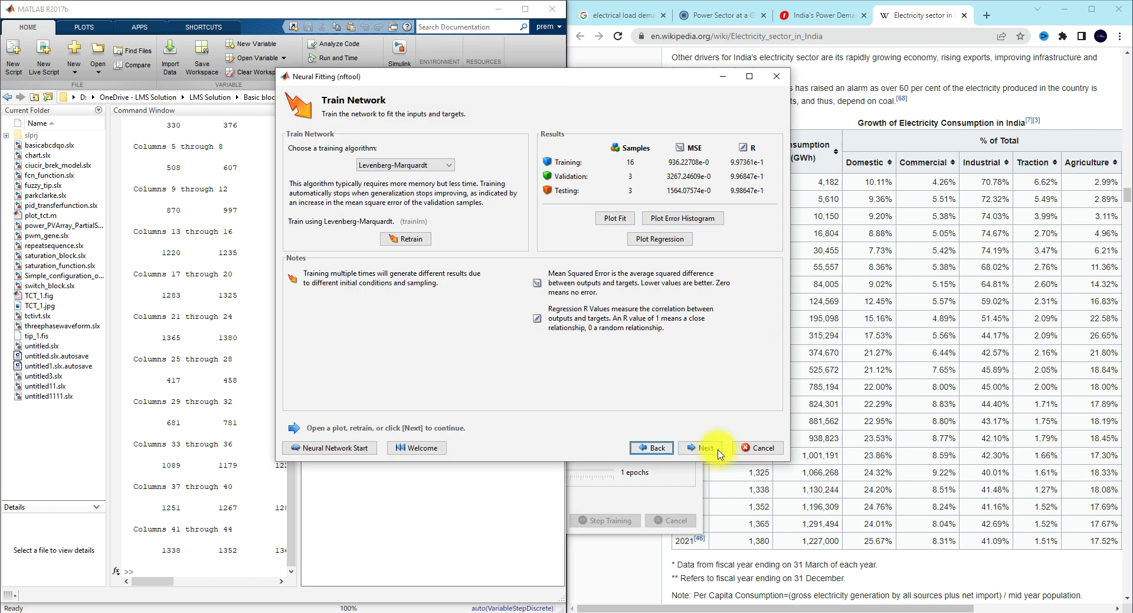
{"action": "left_click", "coordinate": [738, 452]}
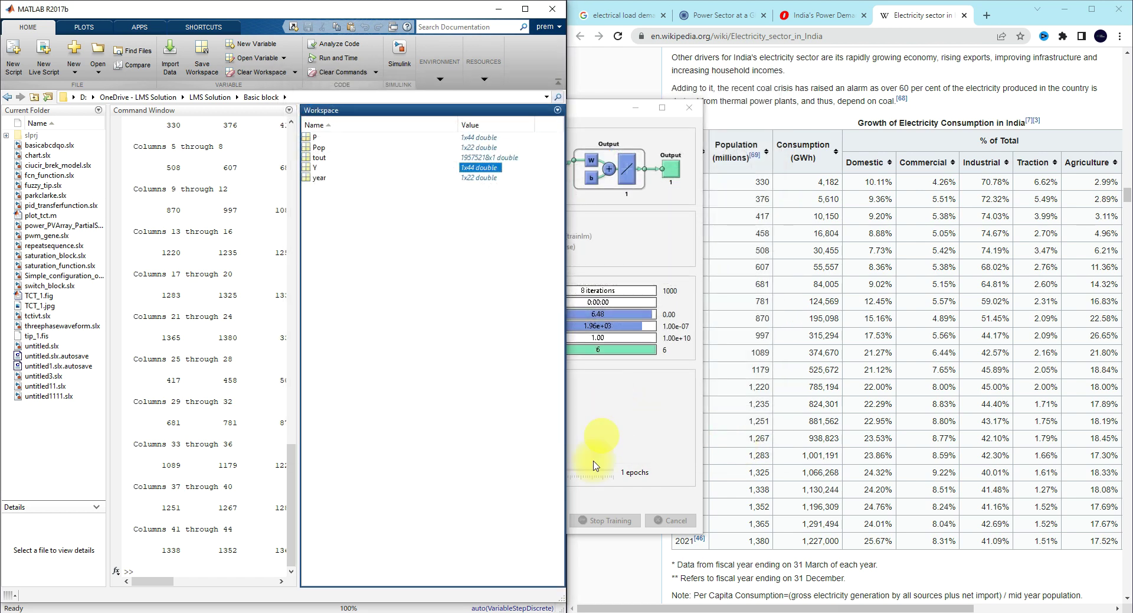
{"action": "left_click", "coordinate": [505, 612]}
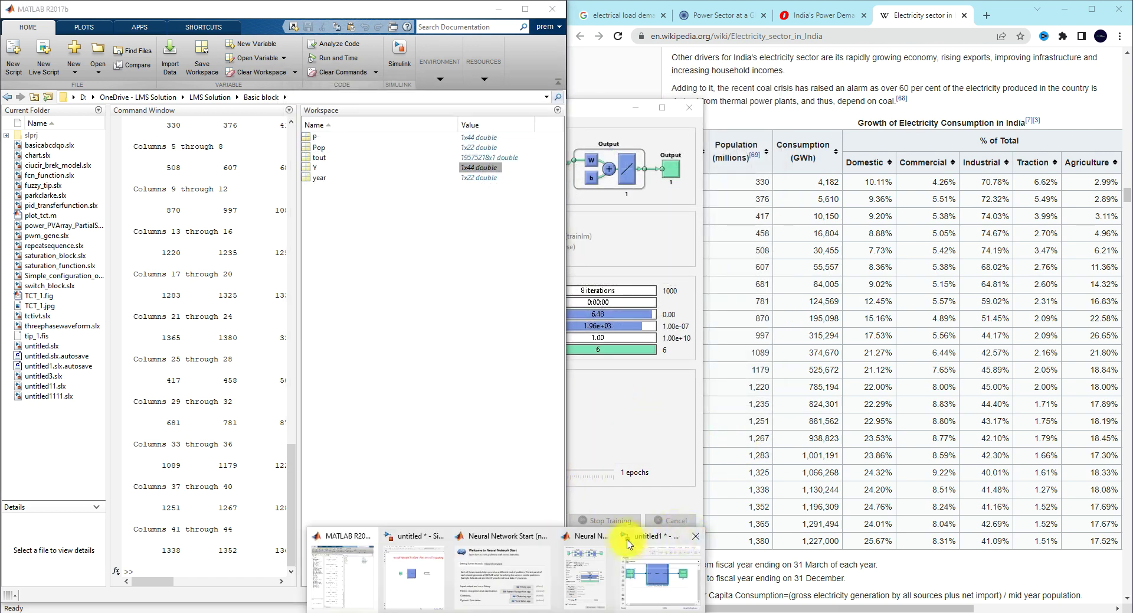
{"action": "left_click", "coordinate": [605, 536]}
{"action": "left_click", "coordinate": [502, 570]}
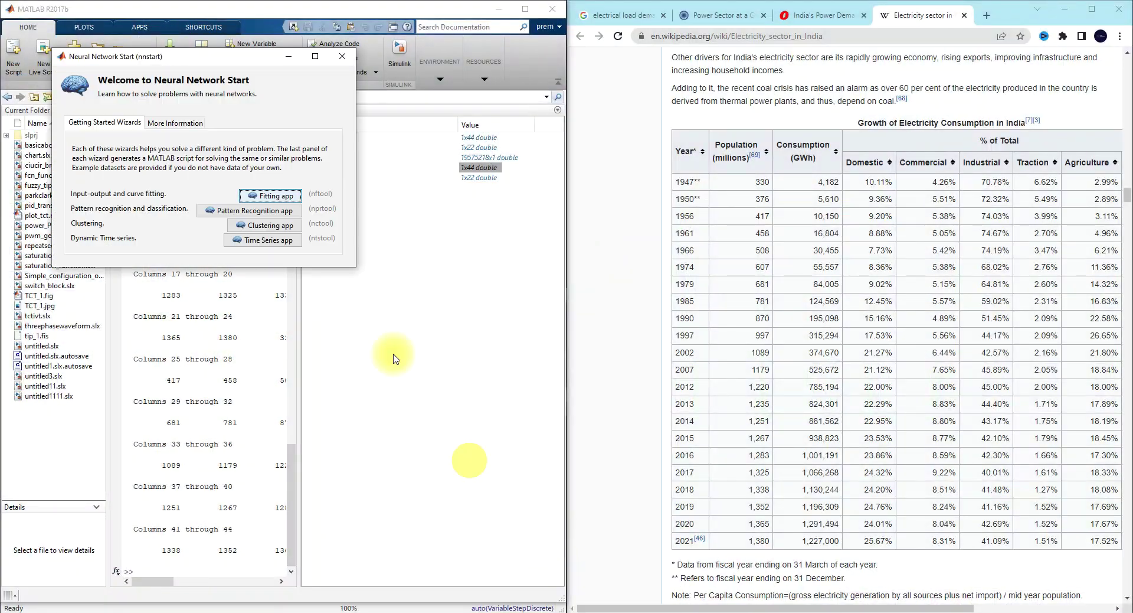
{"action": "left_click", "coordinate": [282, 199]}
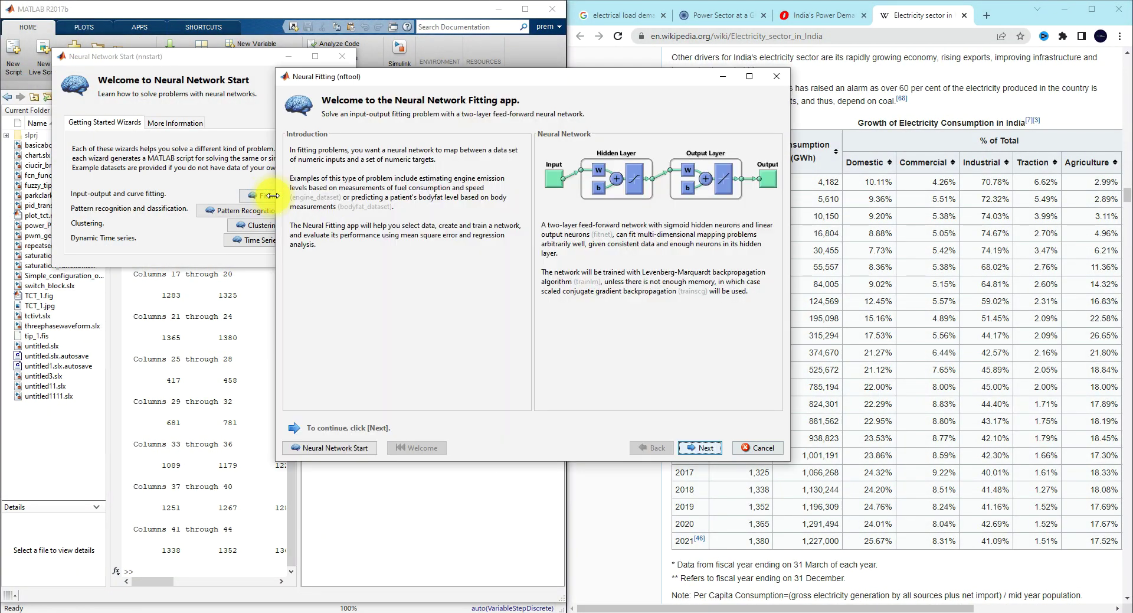
Choose Y as the network inputs and P as the targets for the fitting problem, and continue to Validation and Test Data.
{"action": "left_click", "coordinate": [671, 448]}
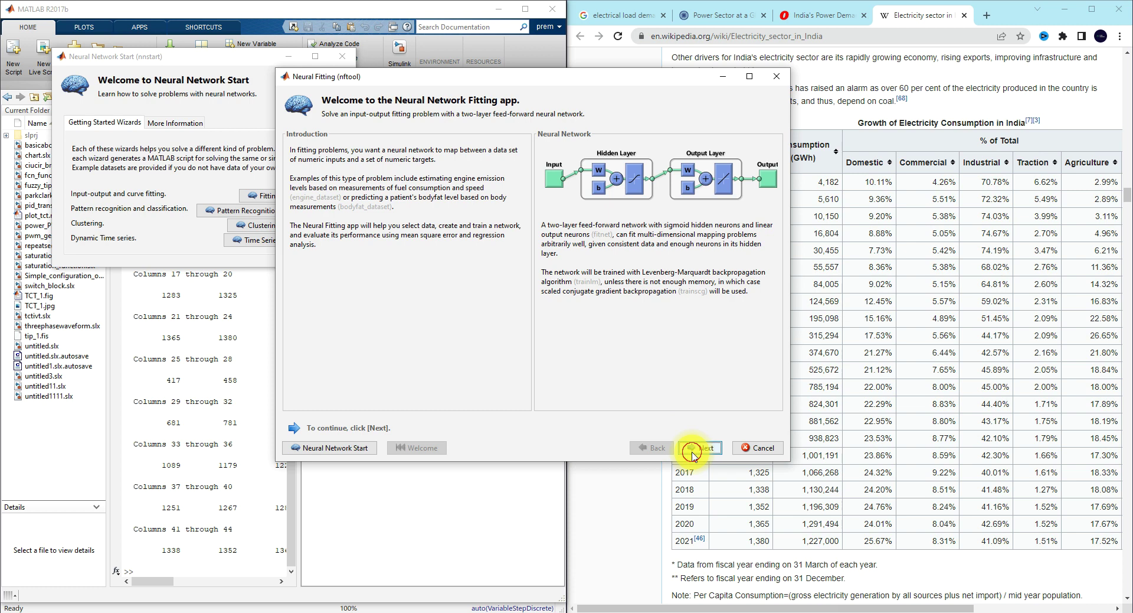
{"action": "left_click", "coordinate": [483, 167]}
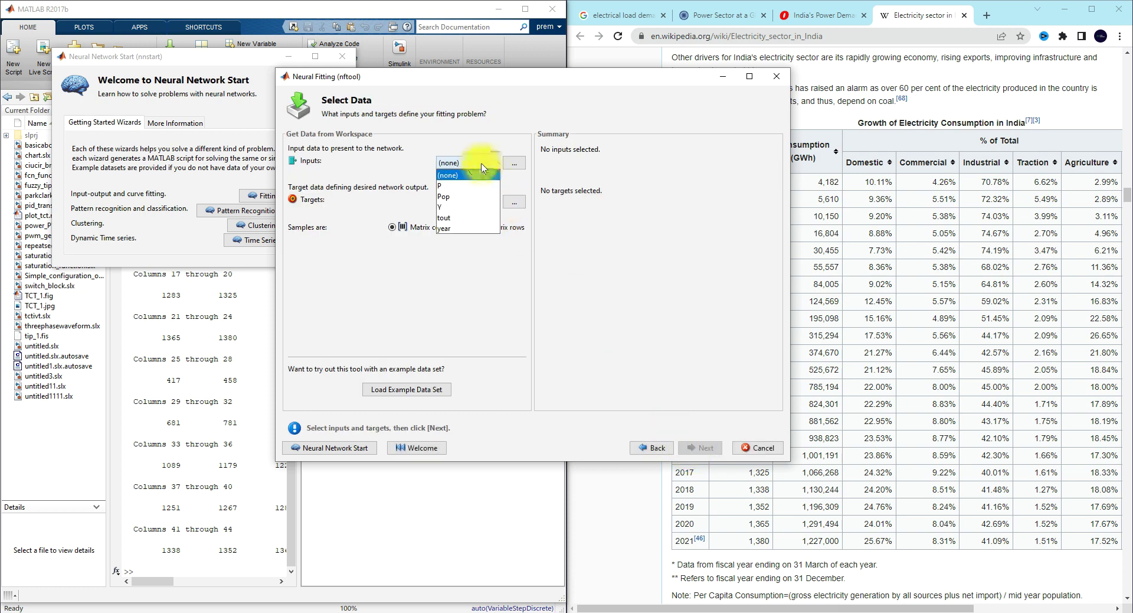
{"action": "left_click", "coordinate": [449, 207]}
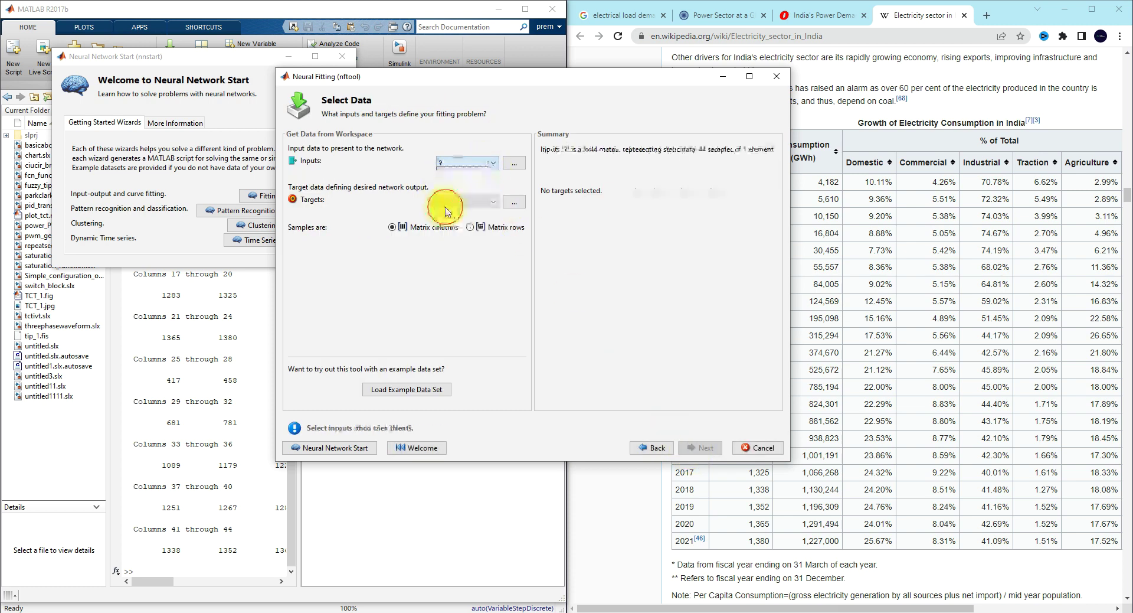
{"action": "left_click", "coordinate": [447, 202]}
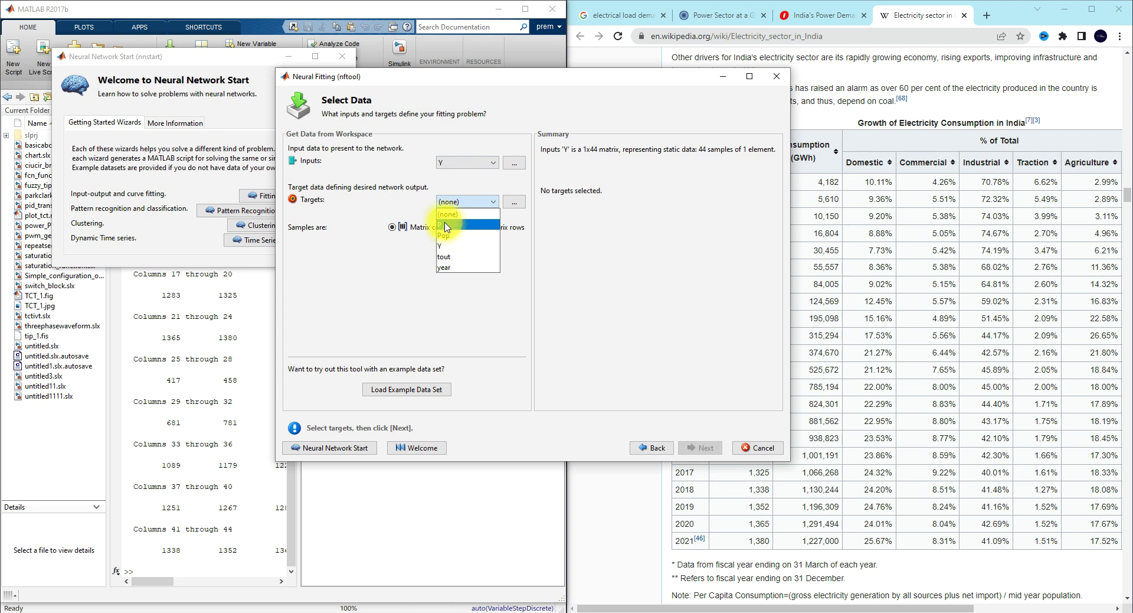
{"action": "left_click", "coordinate": [447, 225]}
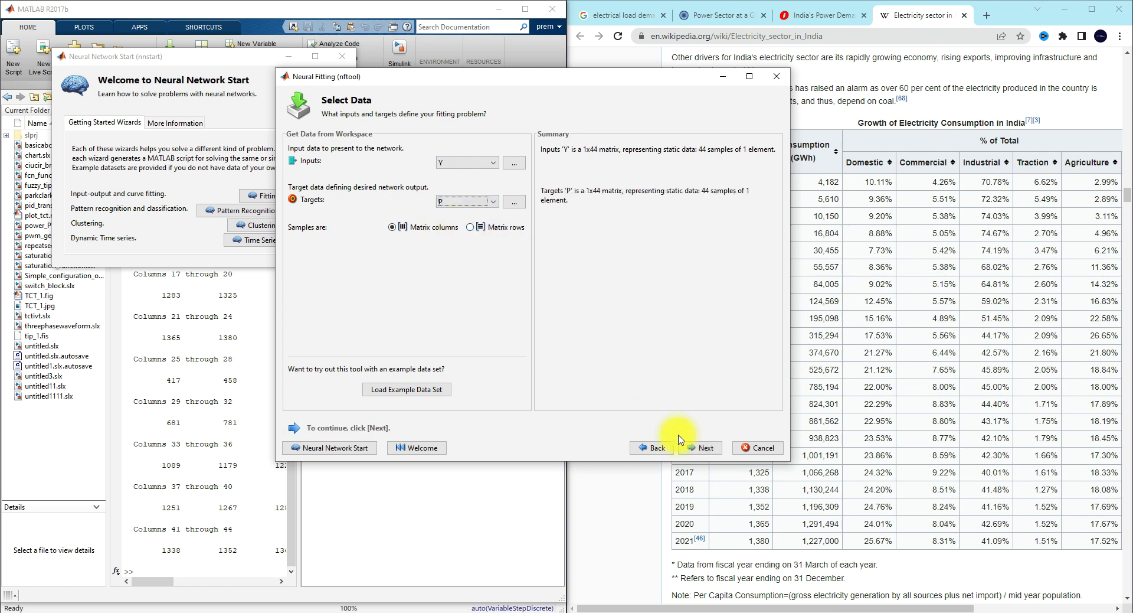
{"action": "left_click", "coordinate": [708, 451]}
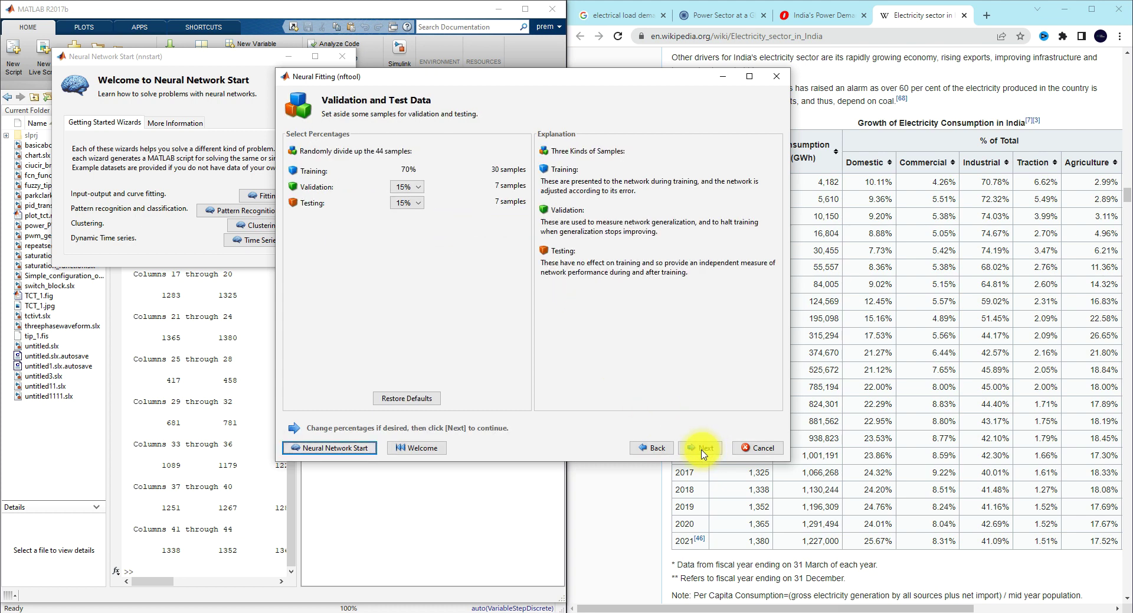
Keep the default data division and network architecture, and train the network on Y and P with Levenberg-Marquardt.
{"action": "left_click", "coordinate": [707, 451]}
{"action": "left_click", "coordinate": [702, 450]}
{"action": "left_click", "coordinate": [403, 238]}
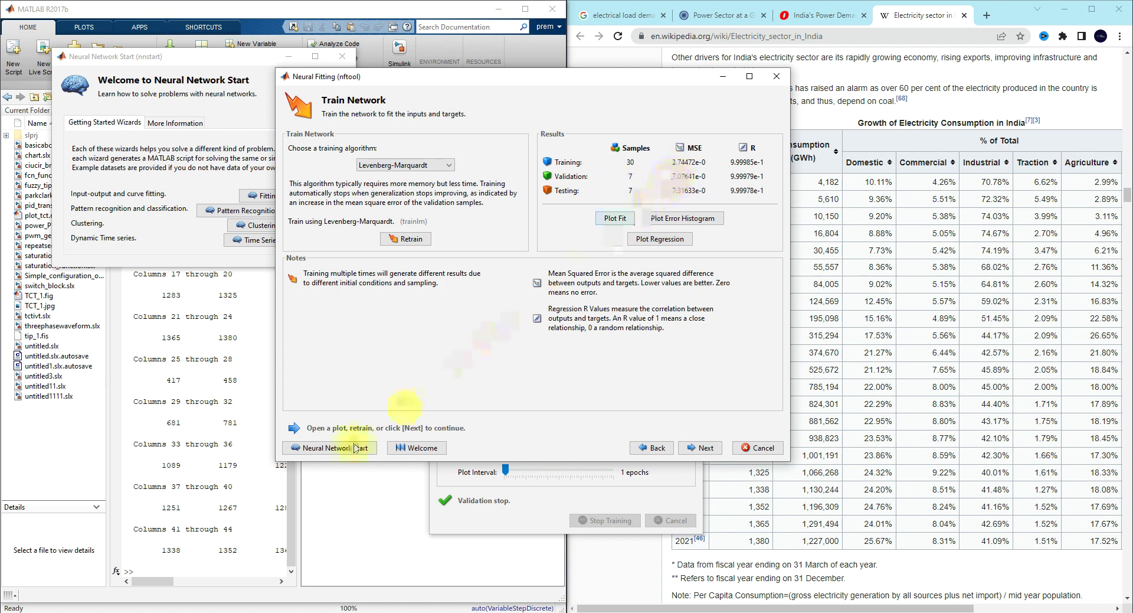
Create the tripled data vectors P1=[P P P] and Y1=[Y Y Y] in the command window.
{"action": "left_click", "coordinate": [213, 561]}
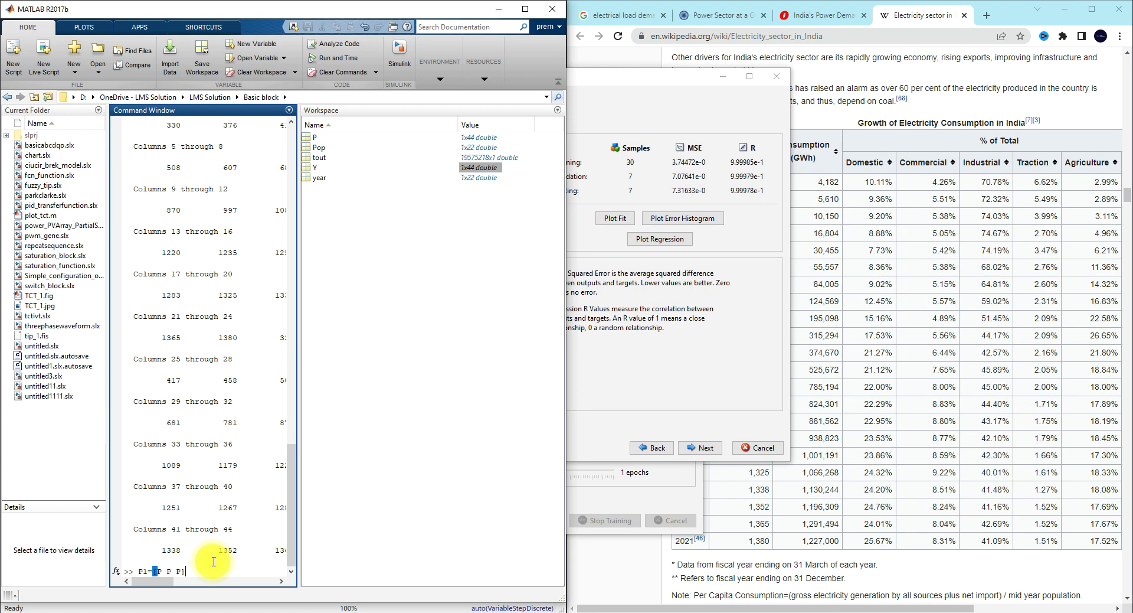
{"action": "key", "text": "Return"}
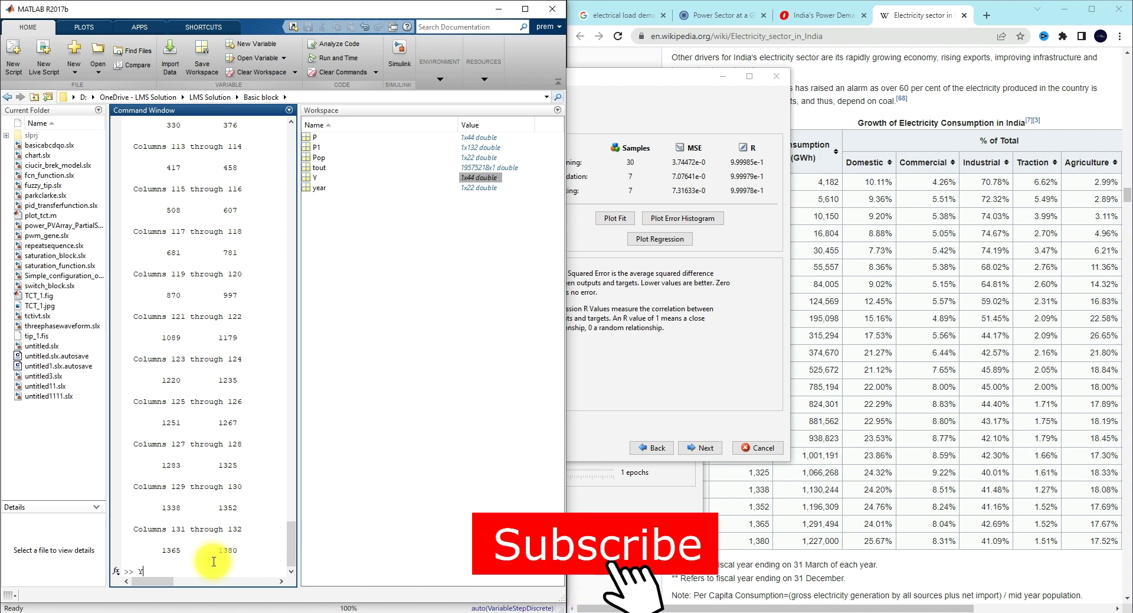
{"action": "type", "text": "Y1="}
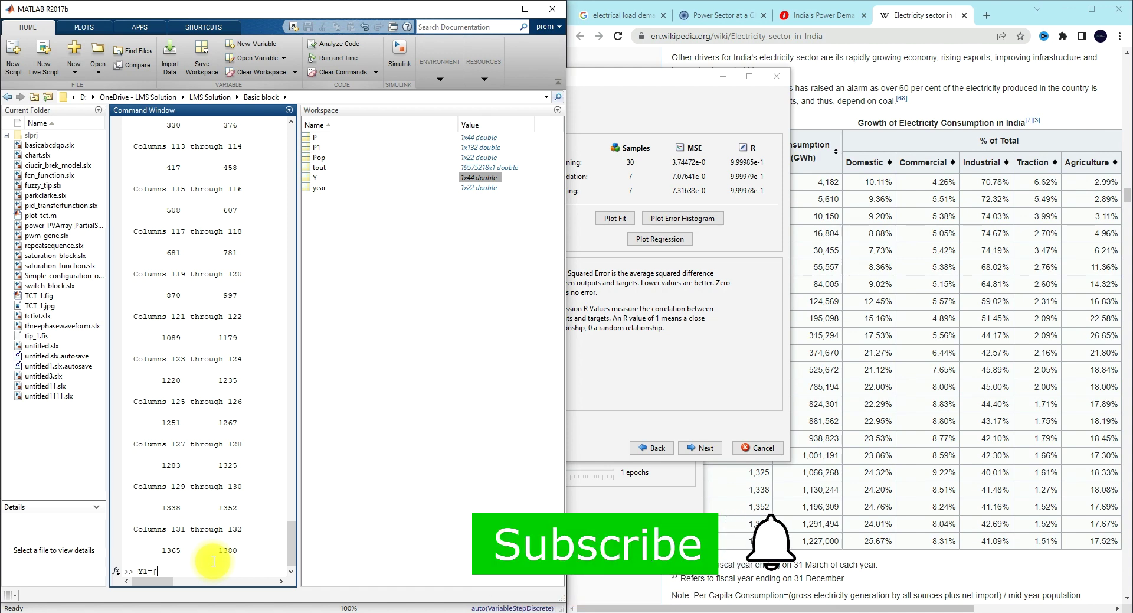
{"action": "type", "text": "[Y Y Y]"}
{"action": "key", "text": "Return"}
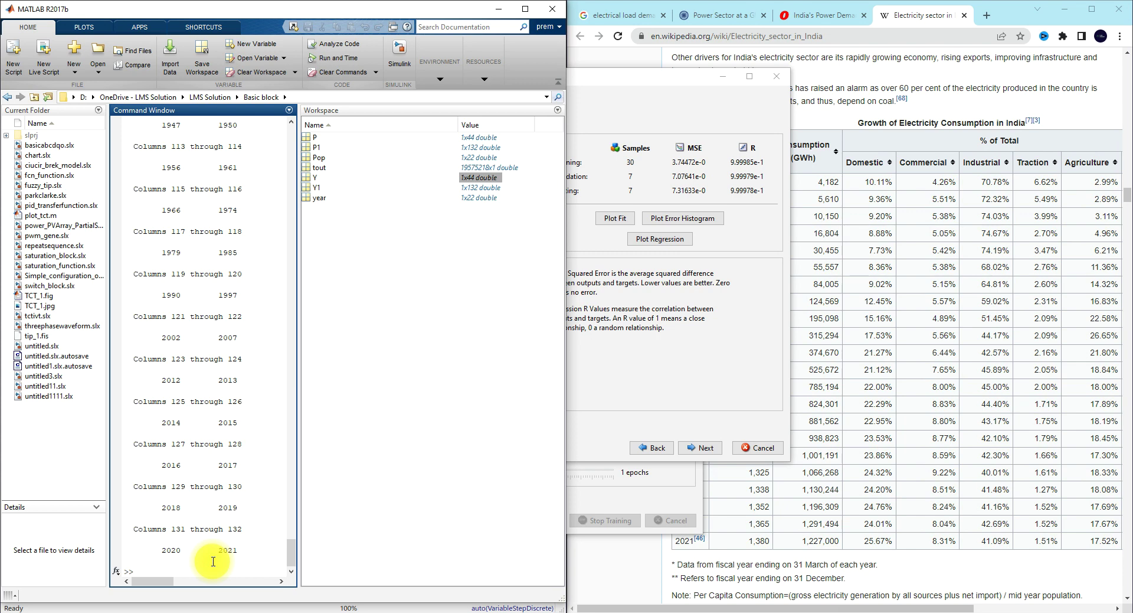
Cancel the Neural Fitting session trained on Y and P, and start a fresh one from Neural Network Start.
{"action": "left_click", "coordinate": [683, 366]}
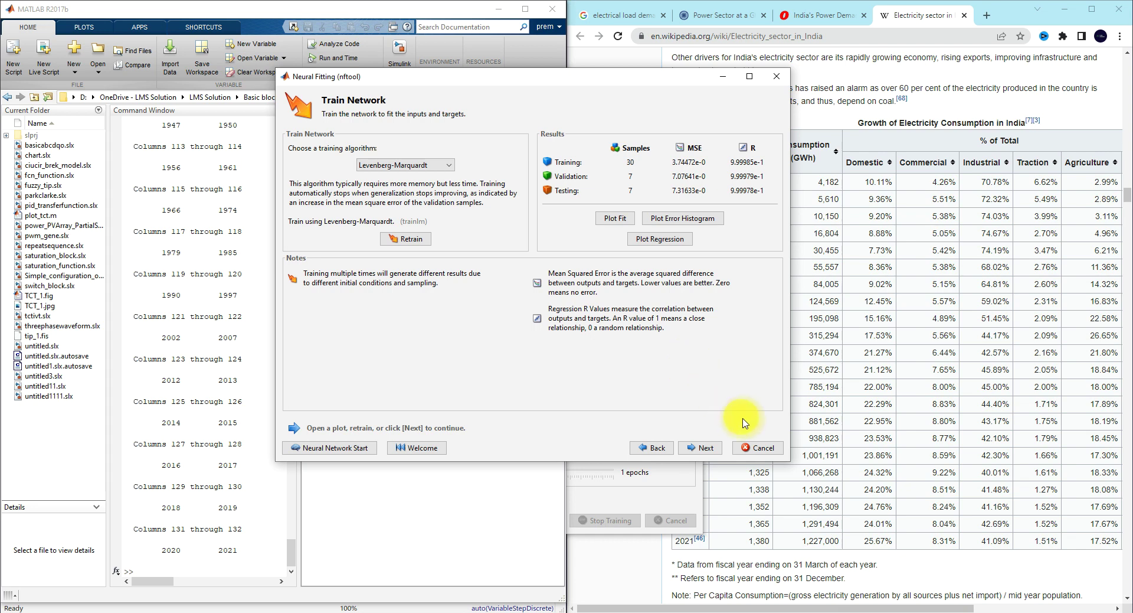
{"action": "left_click", "coordinate": [755, 448]}
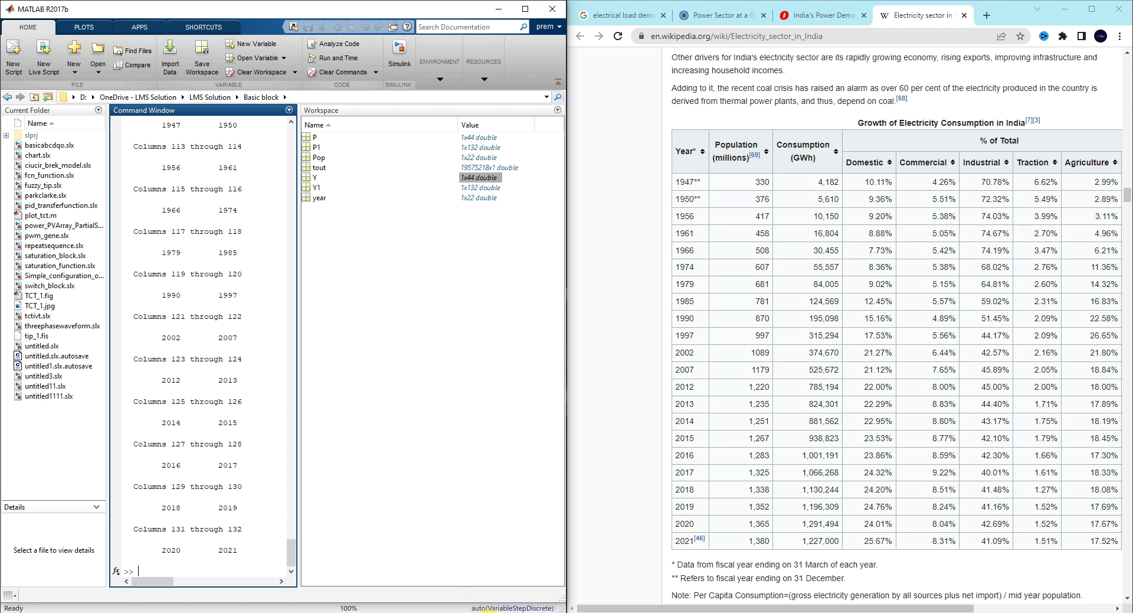
{"action": "mouse_move", "coordinate": [530, 608]}
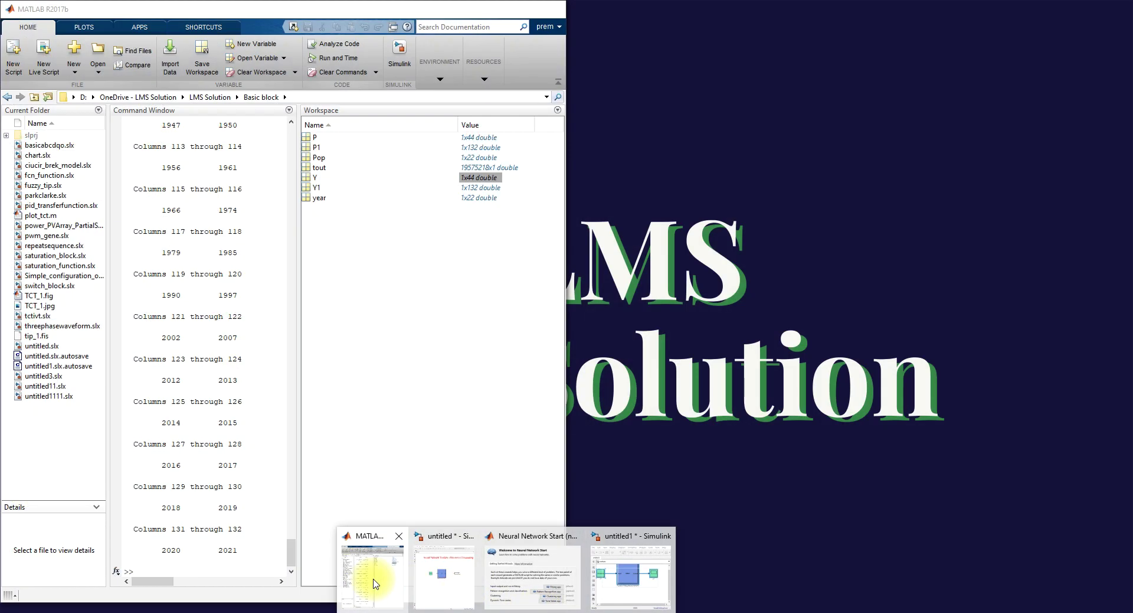
{"action": "left_click", "coordinate": [373, 583]}
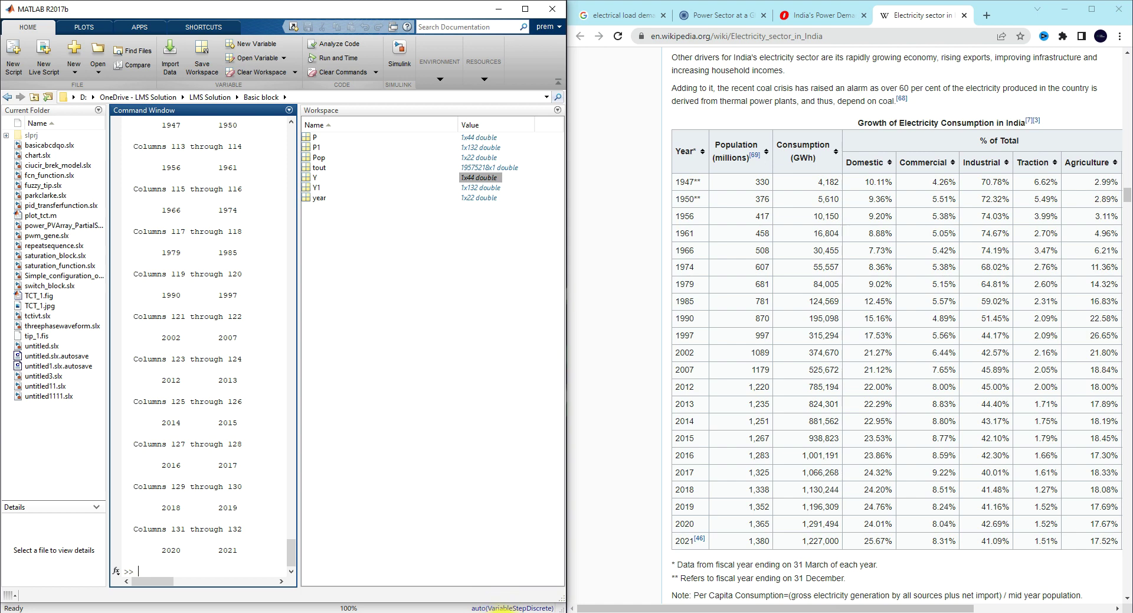
{"action": "left_click", "coordinate": [501, 610]}
{"action": "left_click", "coordinate": [532, 599]}
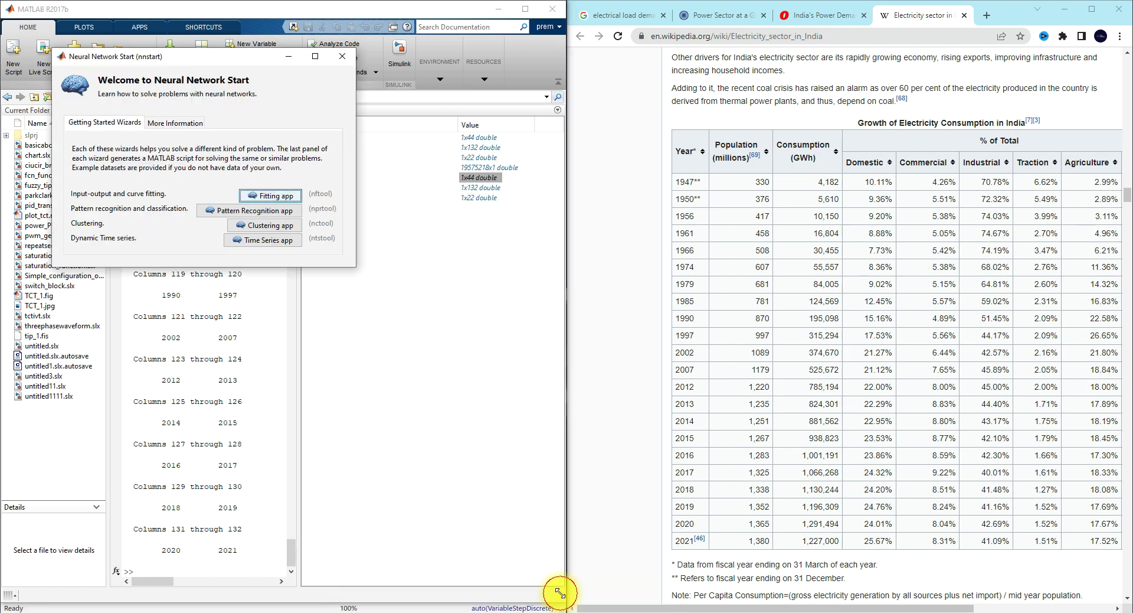
{"action": "left_click", "coordinate": [282, 200]}
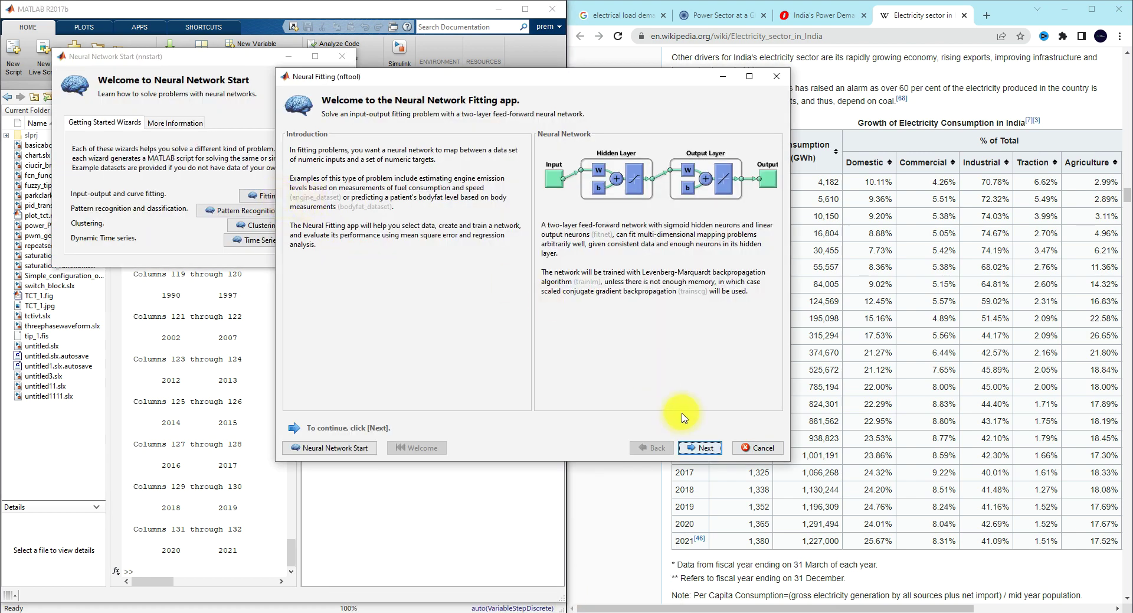
Choose Y1 as the network inputs and P1 as the targets, and continue to Validation and Test Data.
{"action": "left_click", "coordinate": [702, 448]}
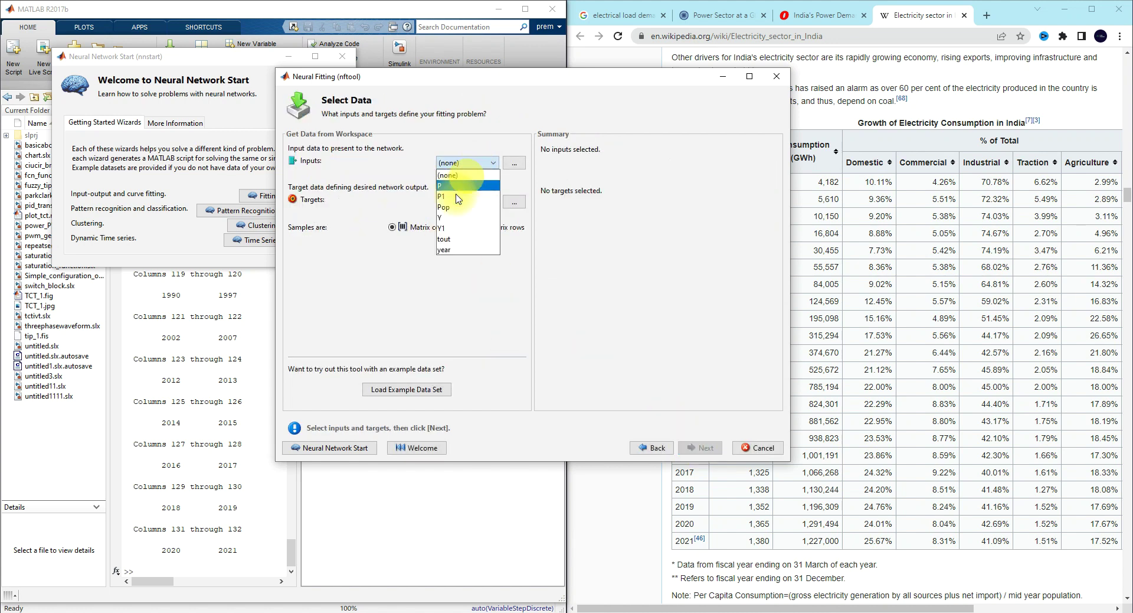
{"action": "left_click", "coordinate": [446, 228]}
{"action": "left_click", "coordinate": [458, 201]}
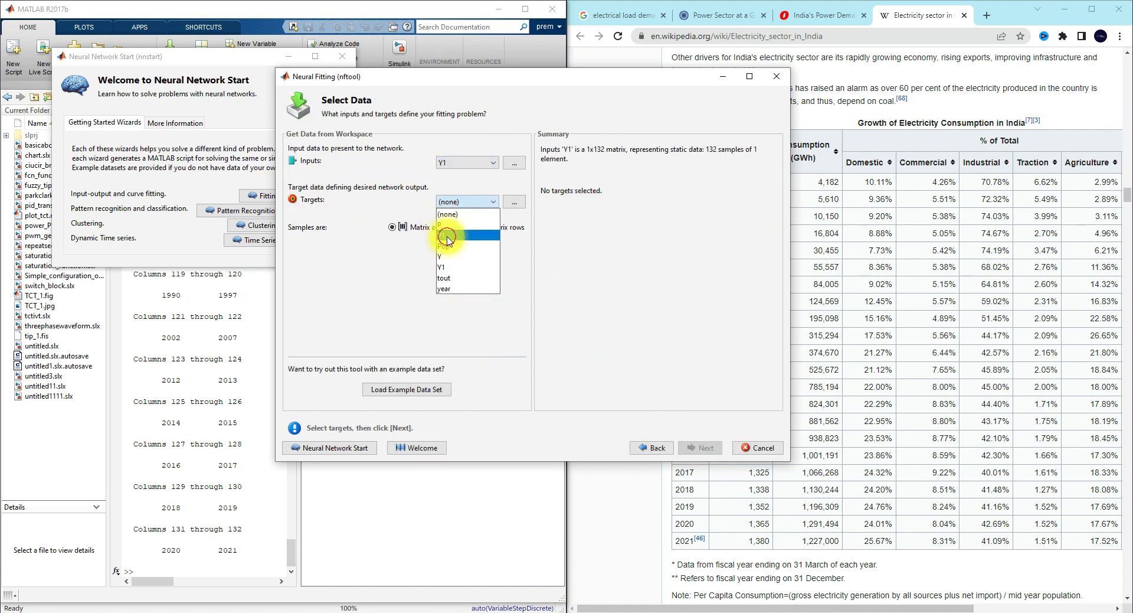
{"action": "left_click", "coordinate": [448, 235]}
{"action": "left_click", "coordinate": [708, 449]}
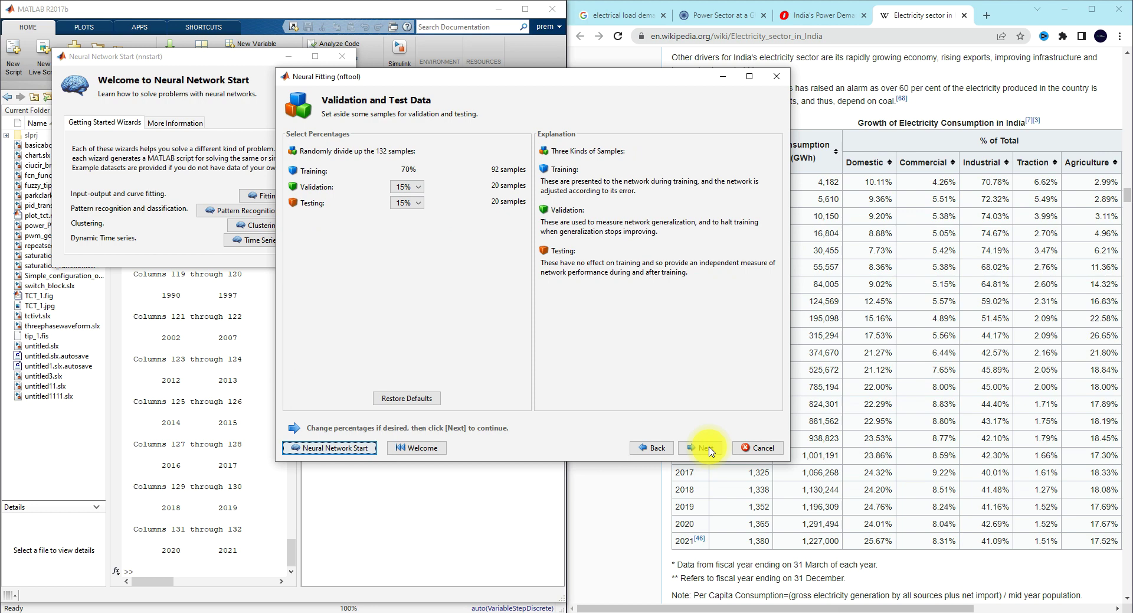
Accept the default 70/15/15 data division and network architecture, and train the network on Y1 and P1 with Levenberg-Marquardt.
{"action": "left_click", "coordinate": [709, 449]}
{"action": "left_click", "coordinate": [708, 449]}
{"action": "left_click", "coordinate": [429, 240]}
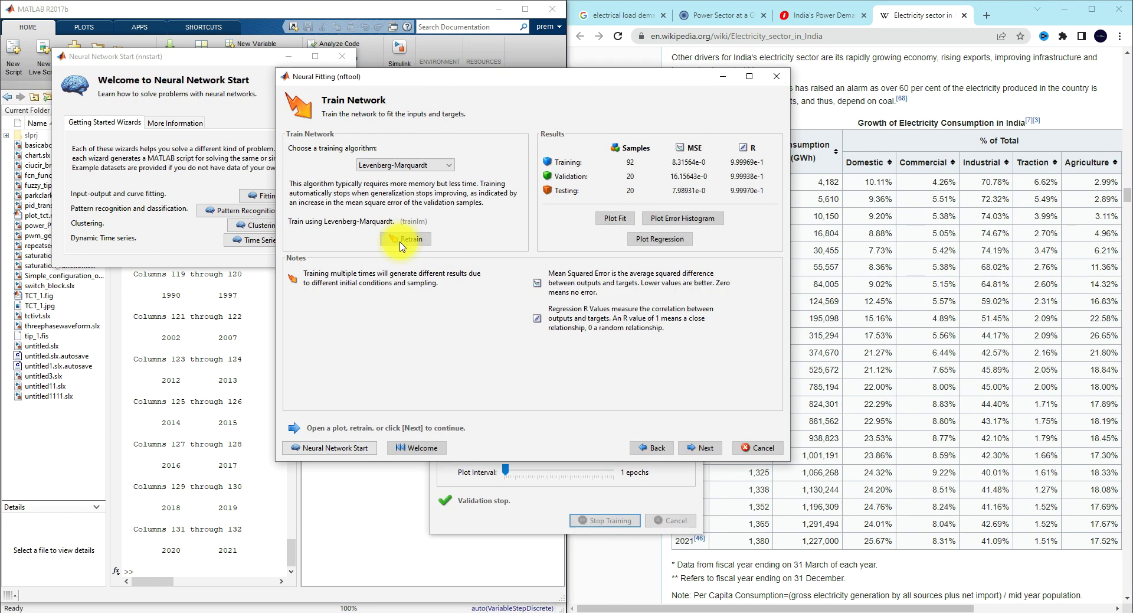
Retrain the Y1/P1 network repeatedly to lower its MSE values for training, validation and testing.
{"action": "left_click", "coordinate": [400, 239]}
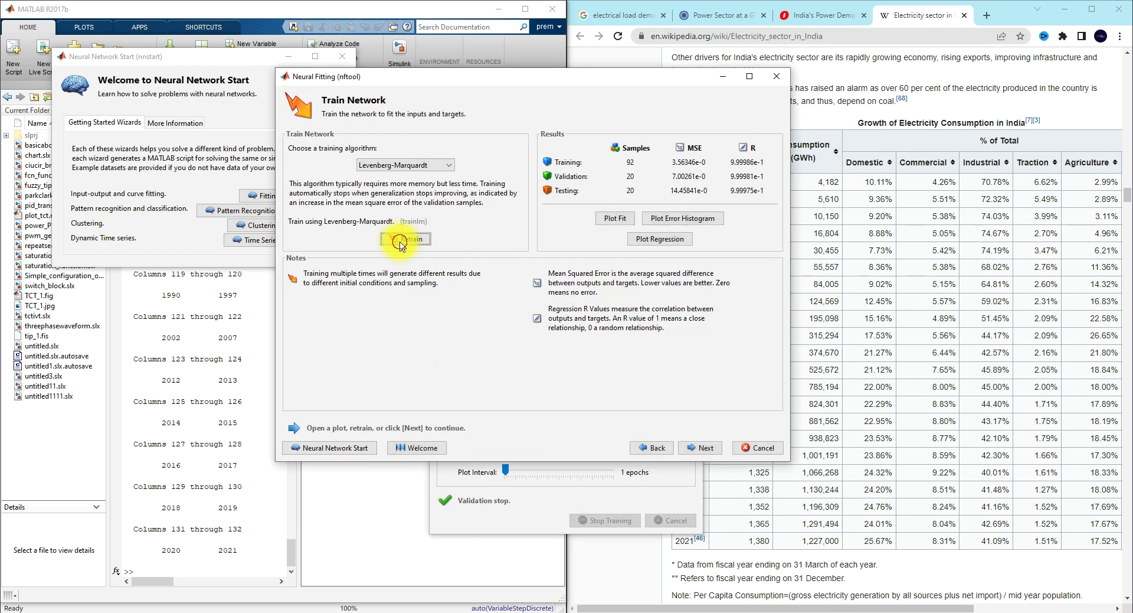
{"action": "left_click", "coordinate": [400, 242]}
{"action": "left_click", "coordinate": [401, 242]}
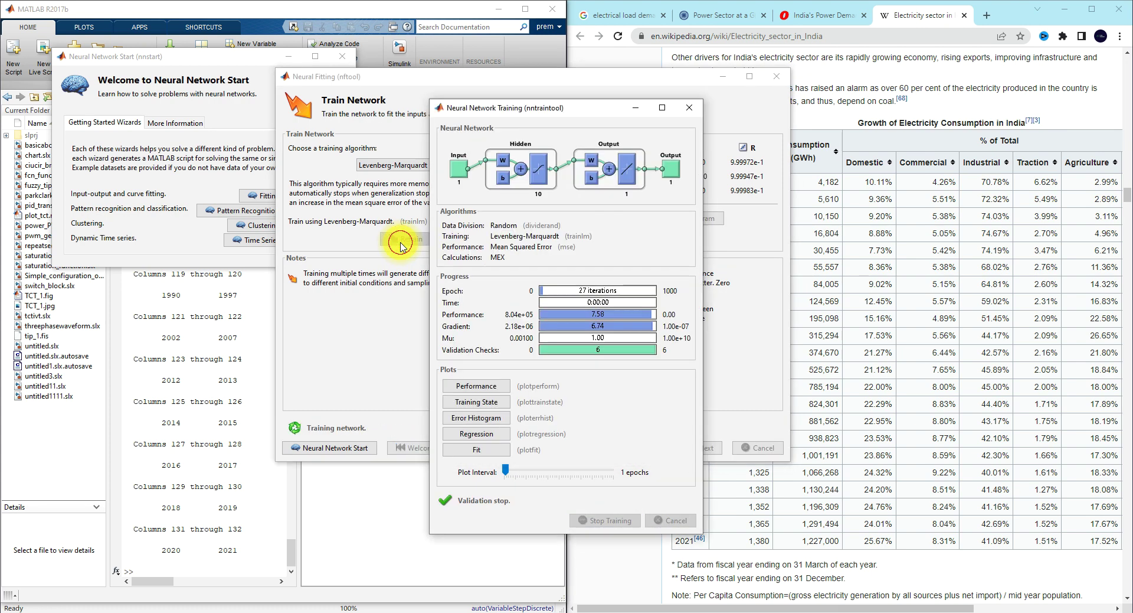
{"action": "left_click", "coordinate": [401, 242]}
{"action": "left_click", "coordinate": [401, 242]}
{"action": "left_click", "coordinate": [401, 243]}
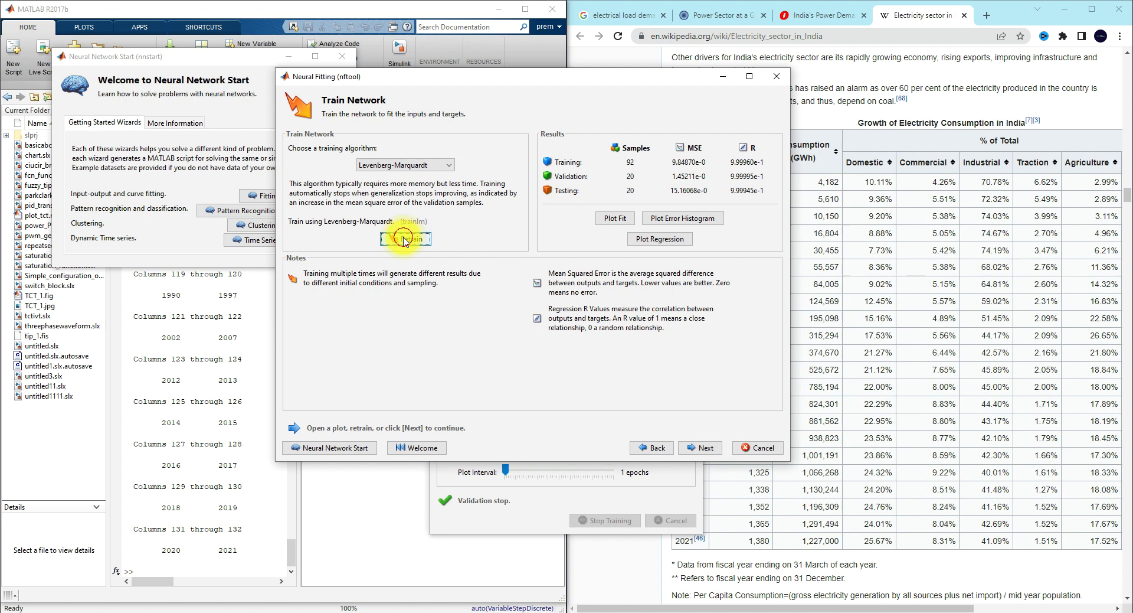
{"action": "left_click", "coordinate": [406, 240]}
{"action": "left_click", "coordinate": [404, 240]}
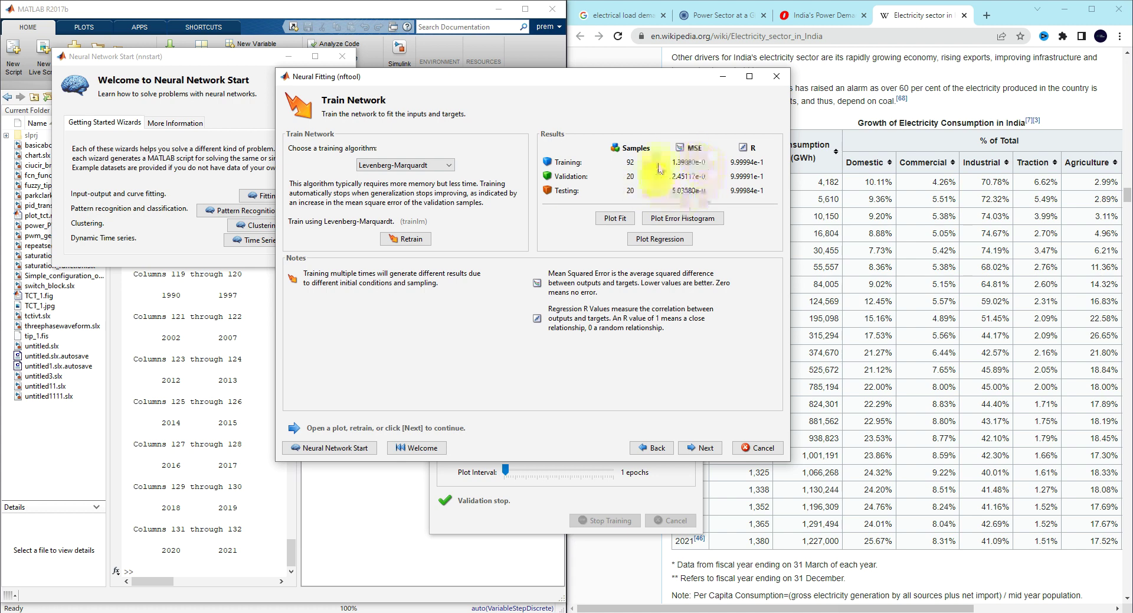
Continue to Deploy Solution, generate a Simulink diagram of the retrained network, and select its NNET block.
{"action": "left_click", "coordinate": [703, 448]}
{"action": "left_click", "coordinate": [703, 449]}
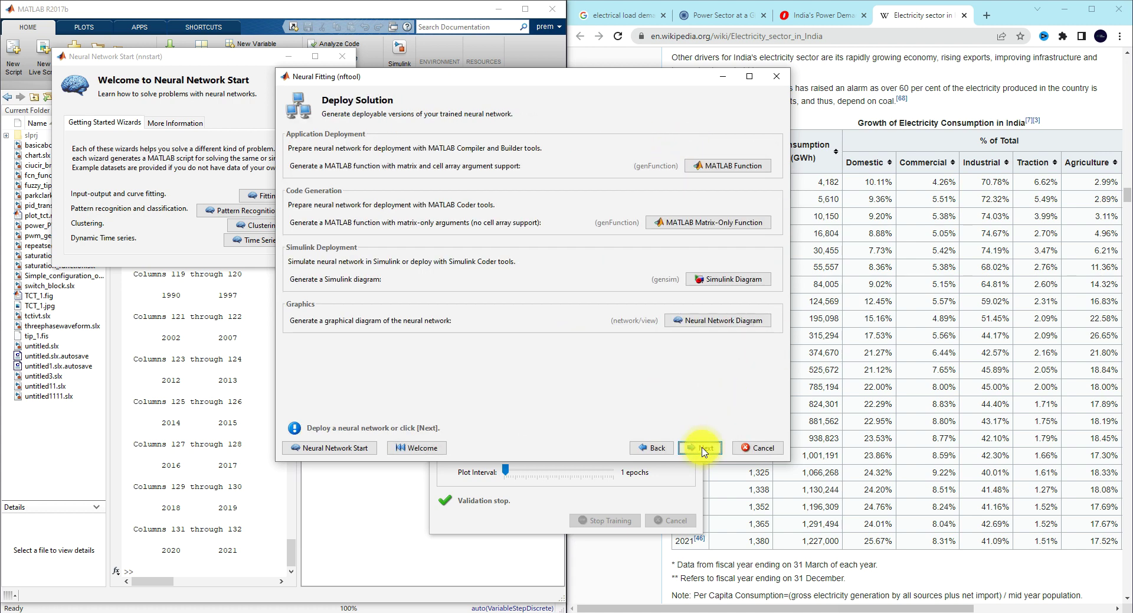
{"action": "left_click", "coordinate": [726, 279]}
{"action": "left_click", "coordinate": [165, 140]}
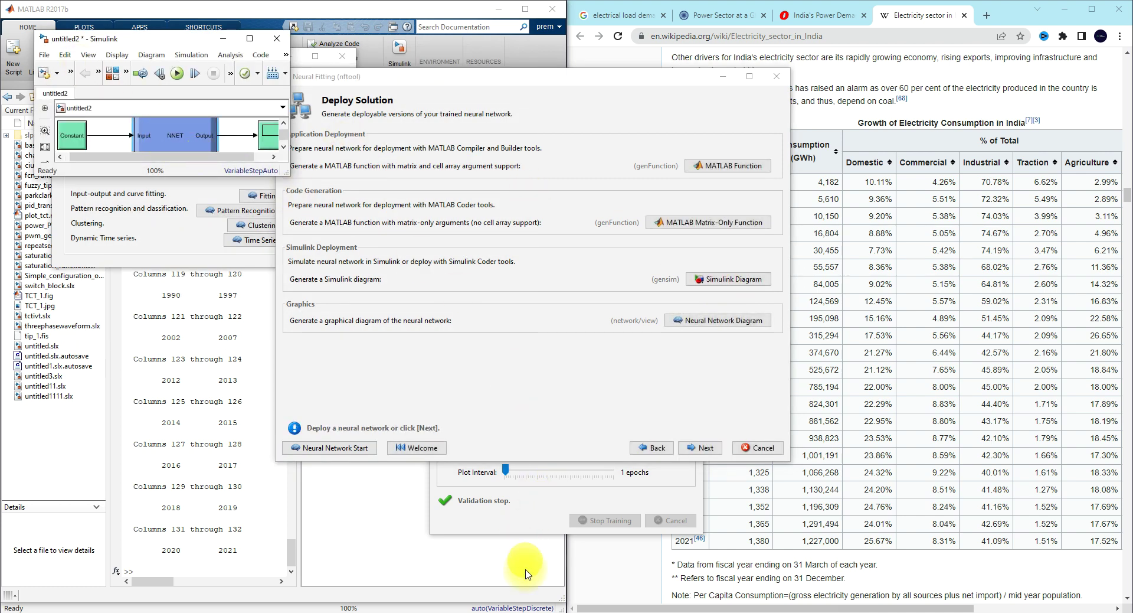
Switch to the Population Forecasting Simulink model and minimize the Neural Fitting window.
{"action": "left_click", "coordinate": [510, 612]}
{"action": "left_click", "coordinate": [322, 590]}
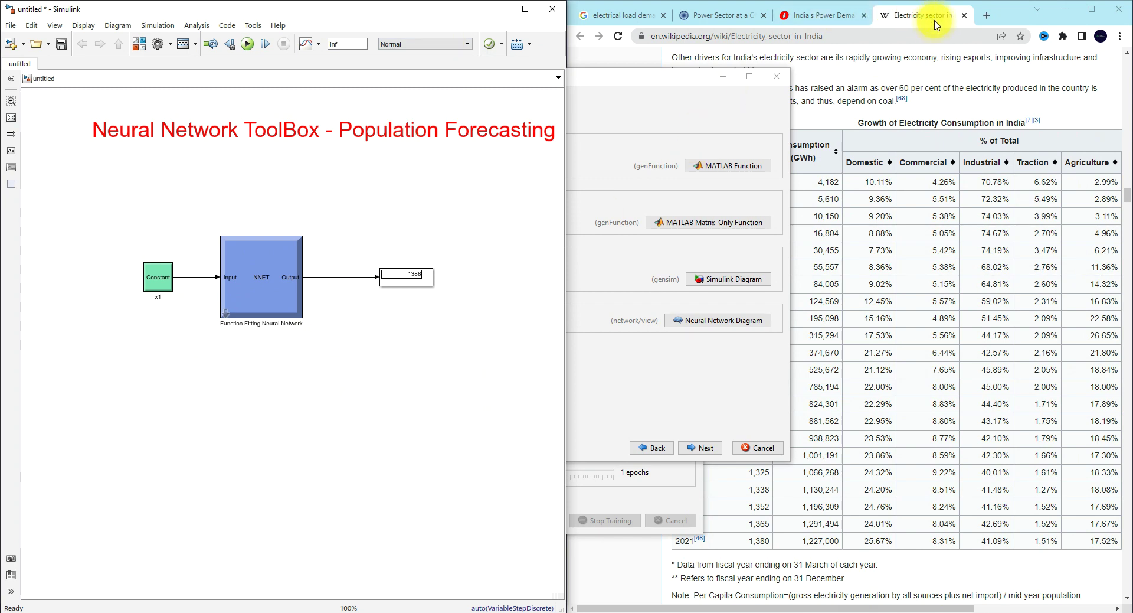
{"action": "left_click", "coordinate": [722, 77]}
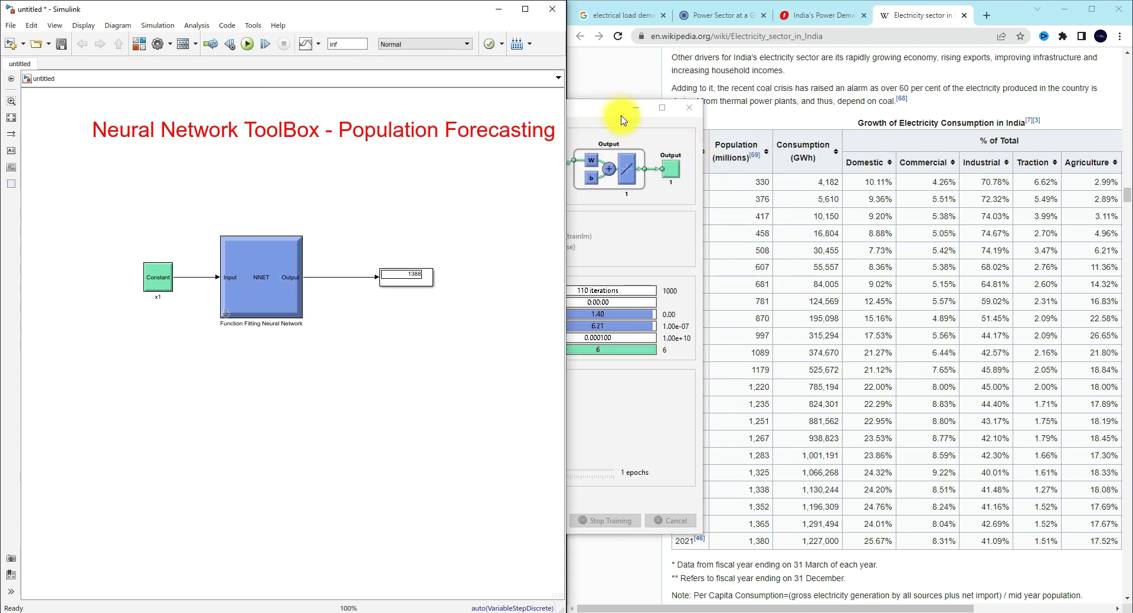
Paste the retrained NNET block below the original network, shift the x1 constant outward, and branch its signal to the new block's input.
{"action": "left_click", "coordinate": [627, 118]}
{"action": "left_click", "coordinate": [294, 413]}
{"action": "key", "text": "ctrl+v"}
{"action": "left_click_drag", "start_coordinate": [329, 437], "coordinate": [234, 400]}
{"action": "left_click_drag", "start_coordinate": [158, 277], "coordinate": [139, 277]}
{"action": "mouse_move", "coordinate": [223, 395]}
{"action": "left_mouse_down"}
{"action": "mouse_move", "coordinate": [182, 361]}
{"action": "mouse_move", "coordinate": [178, 277]}
{"action": "left_mouse_up"}
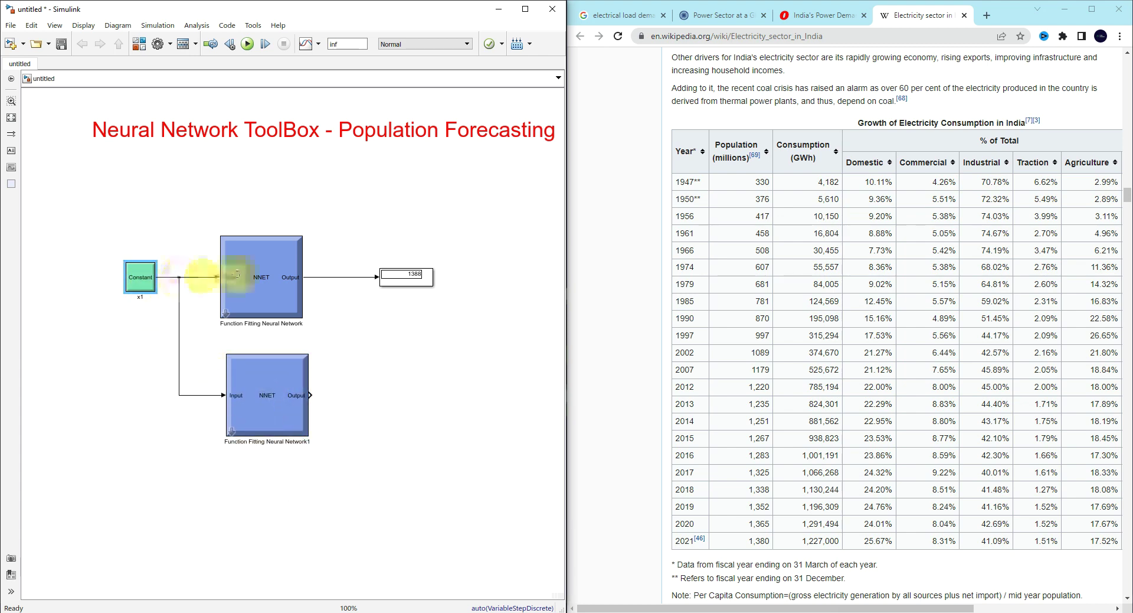
Copy the Display block beside the retrained network, connect it to that network's output, and align the pasted NNET block under the original.
{"action": "left_click_drag", "start_coordinate": [423, 273], "coordinate": [396, 407]}
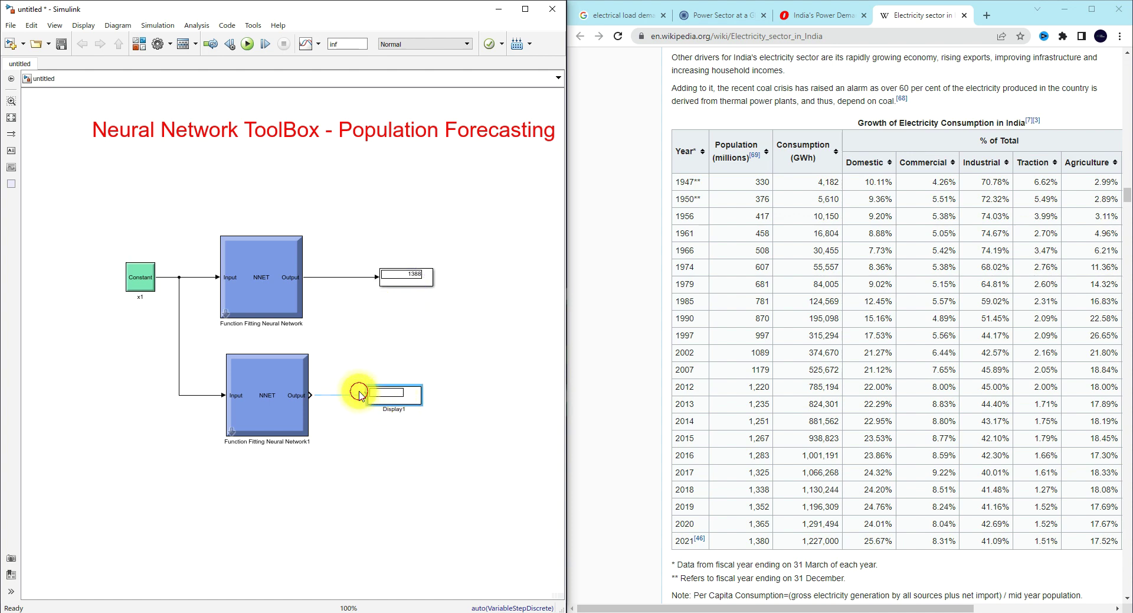
{"action": "left_click", "coordinate": [339, 395]}
{"action": "left_click_drag", "start_coordinate": [296, 398], "coordinate": [290, 398]}
Run the simulation with the original and retrained networks side by side, and select the retrained network's branch.
{"action": "left_click", "coordinate": [275, 282]}
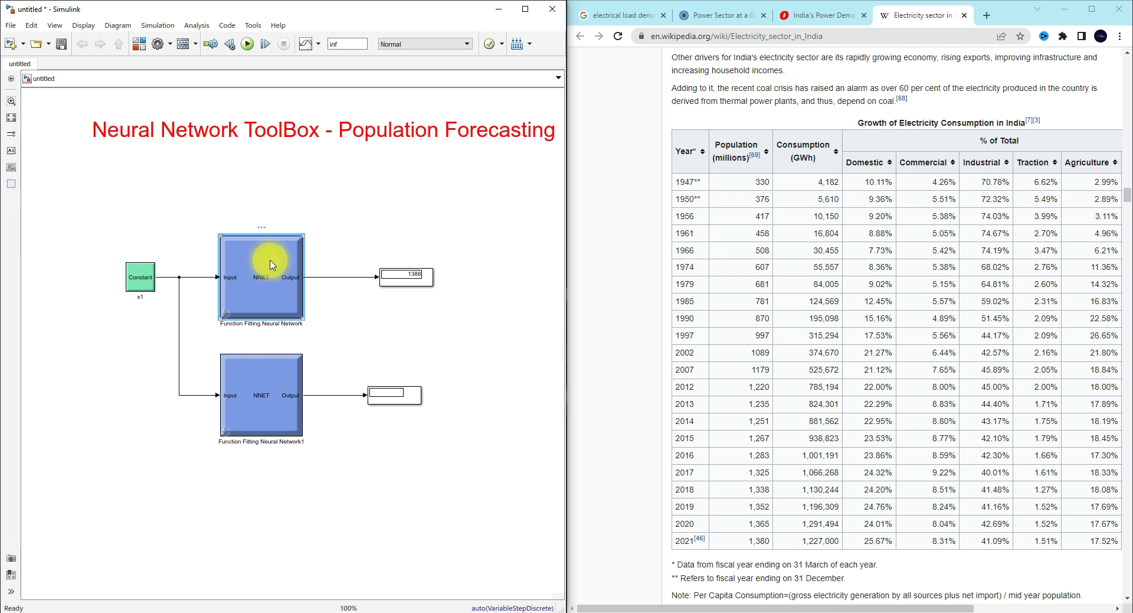
{"action": "left_click", "coordinate": [278, 374]}
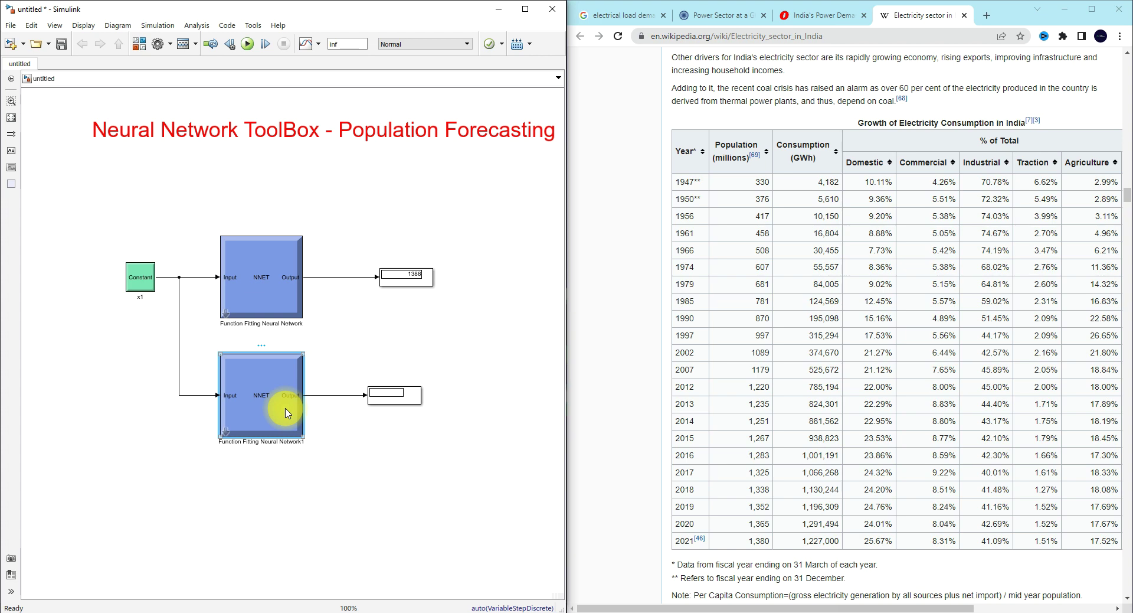
{"action": "left_click", "coordinate": [260, 268]}
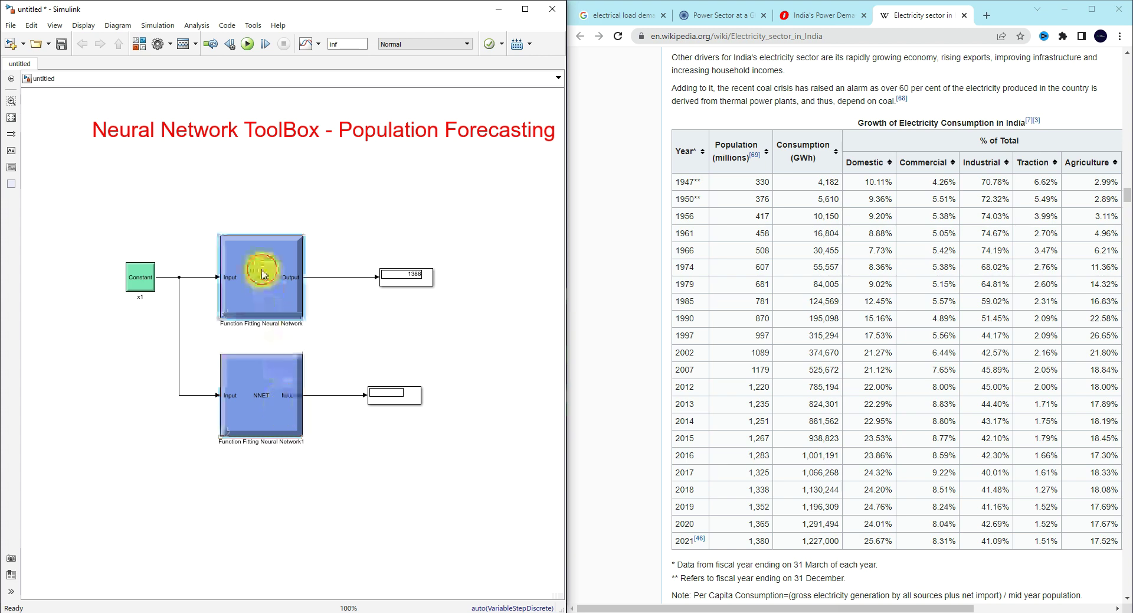
{"action": "left_click", "coordinate": [269, 392]}
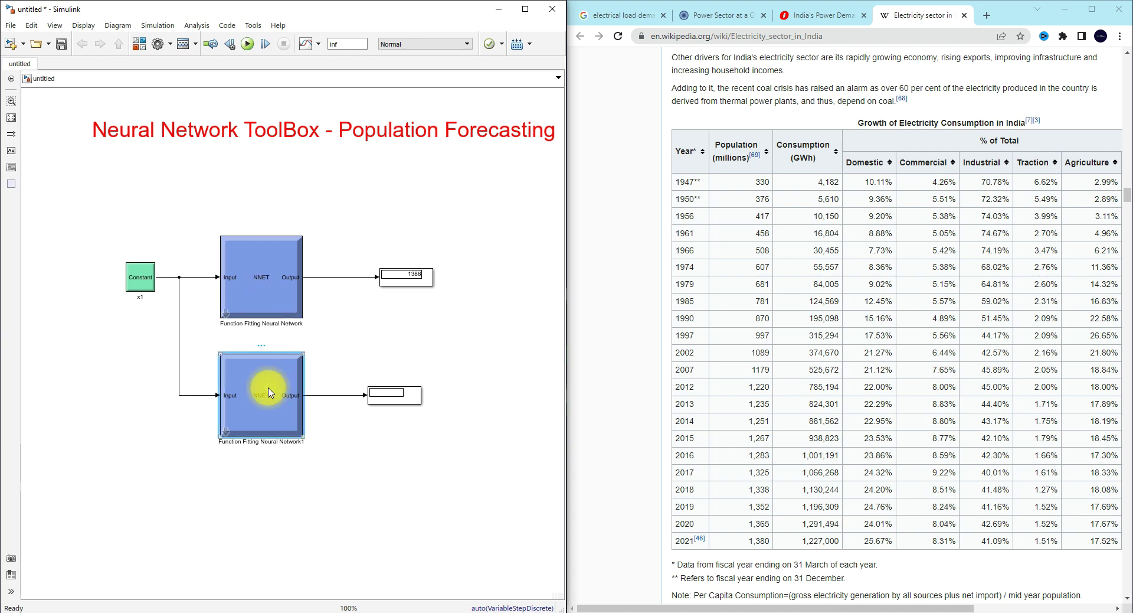
{"action": "left_click", "coordinate": [245, 47]}
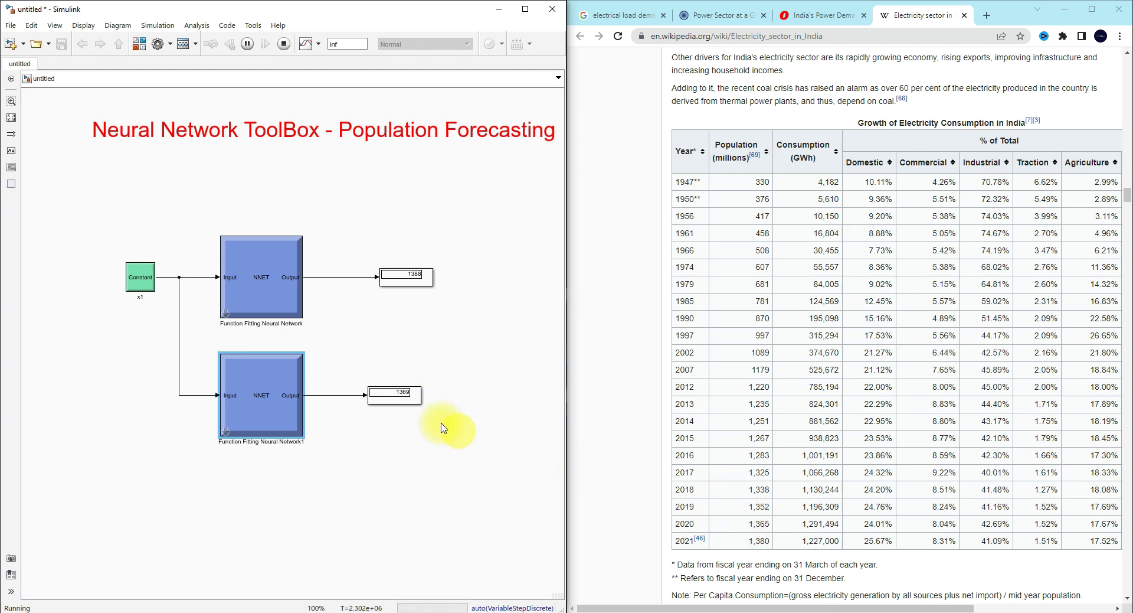
{"action": "left_click_drag", "start_coordinate": [197, 347], "coordinate": [374, 438]}
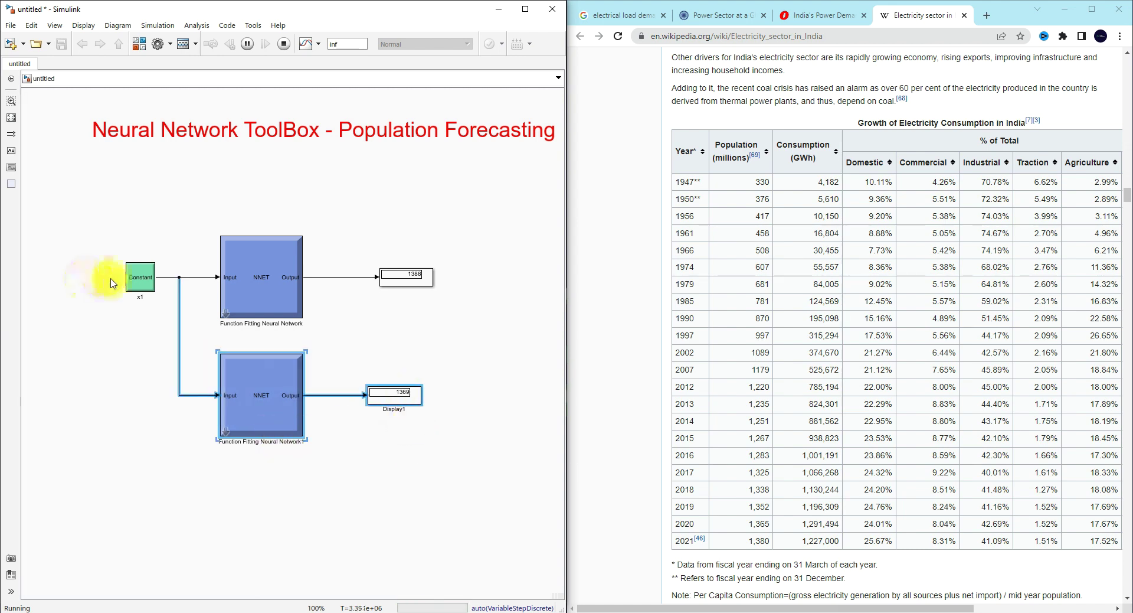
Set the x1 constant to 1947 and compare both networks' outputs with the population table.
{"action": "double_click", "coordinate": [134, 282]}
{"action": "type", "text": "1947"}
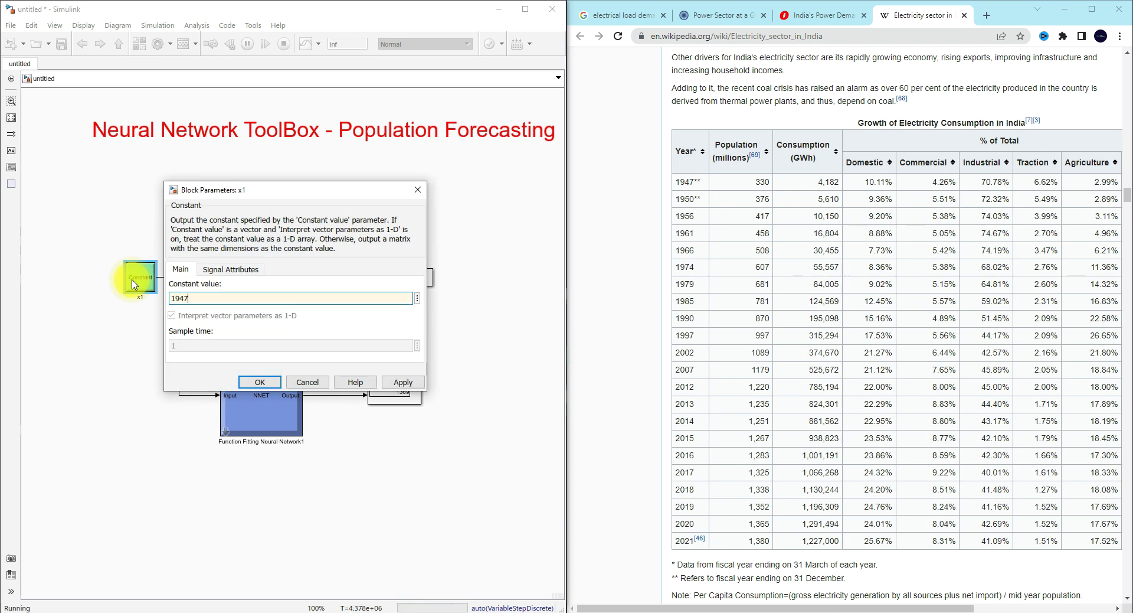
{"action": "left_click", "coordinate": [259, 382]}
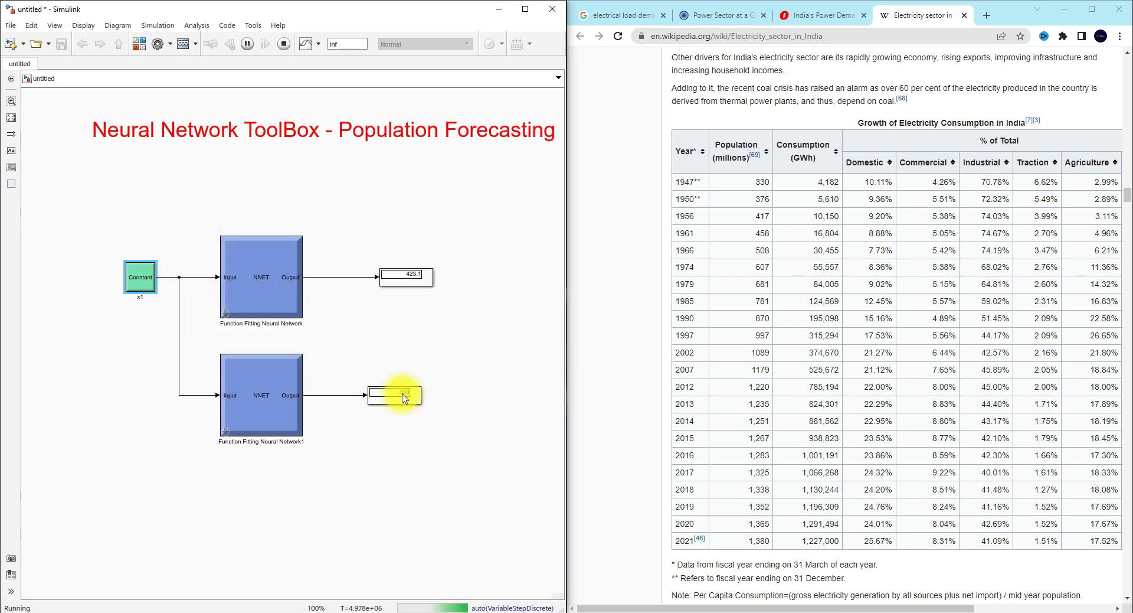
{"action": "left_click", "coordinate": [291, 399]}
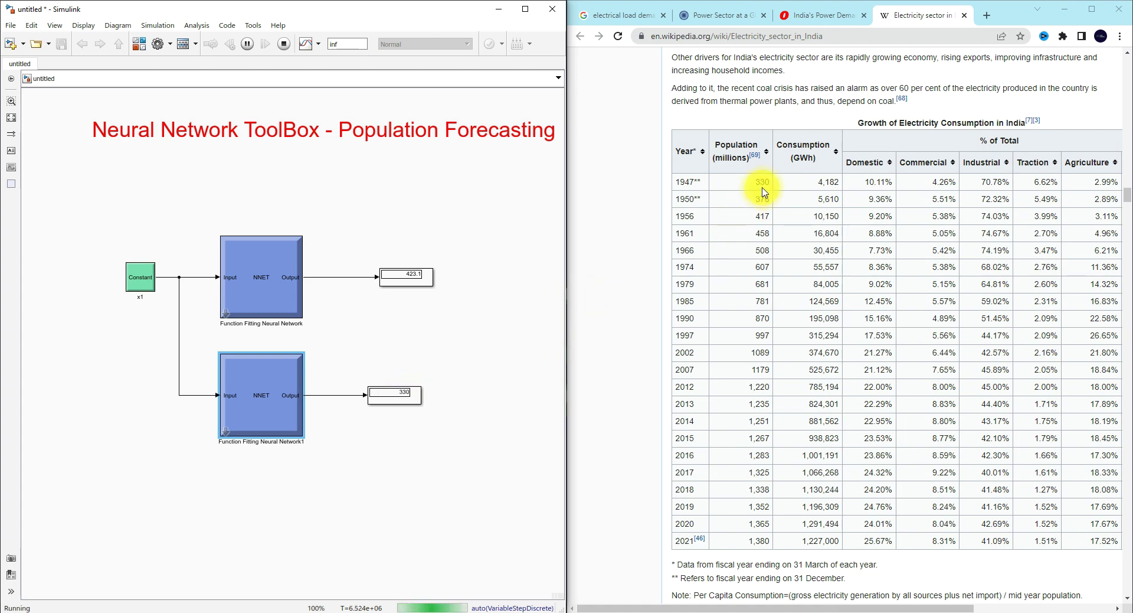
Set the x1 constant to 1990 and compare the original and retrained networks' population outputs.
{"action": "double_click", "coordinate": [139, 283]}
{"action": "type", "text": "1990"}
{"action": "left_click", "coordinate": [256, 381]}
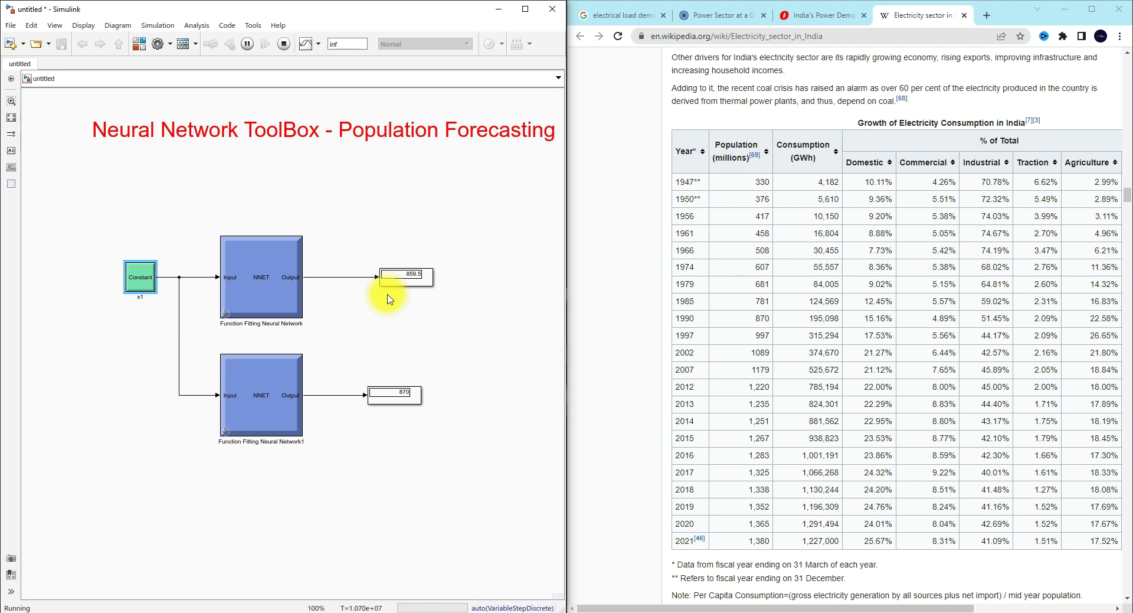
{"action": "left_click", "coordinate": [389, 344]}
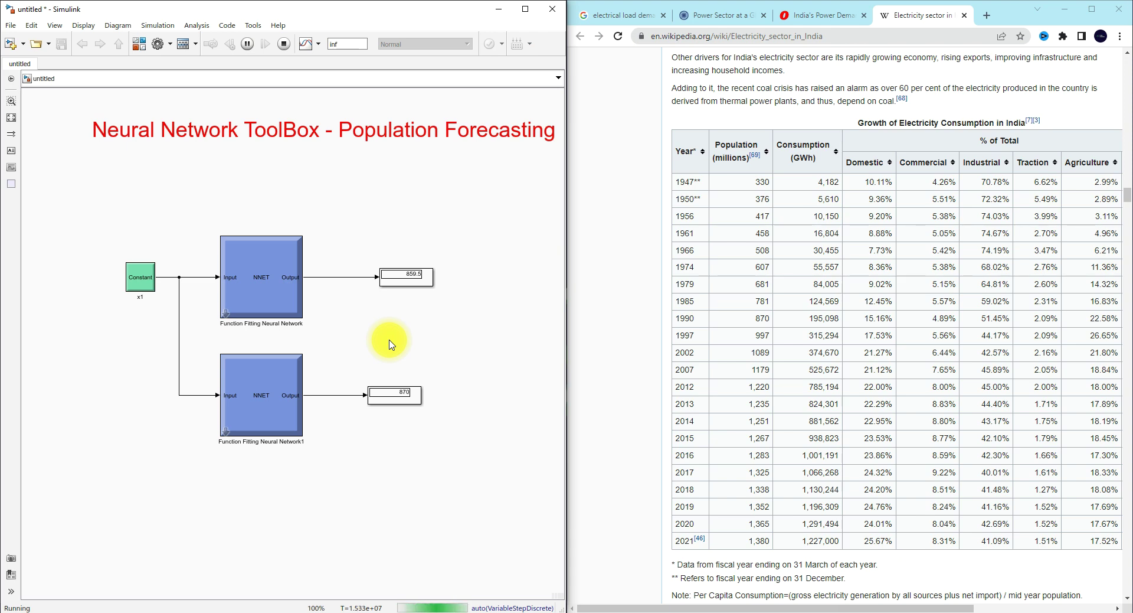
Set the x1 constant to 2025 and check the future population forecasts of both networks.
{"action": "double_click", "coordinate": [145, 276]}
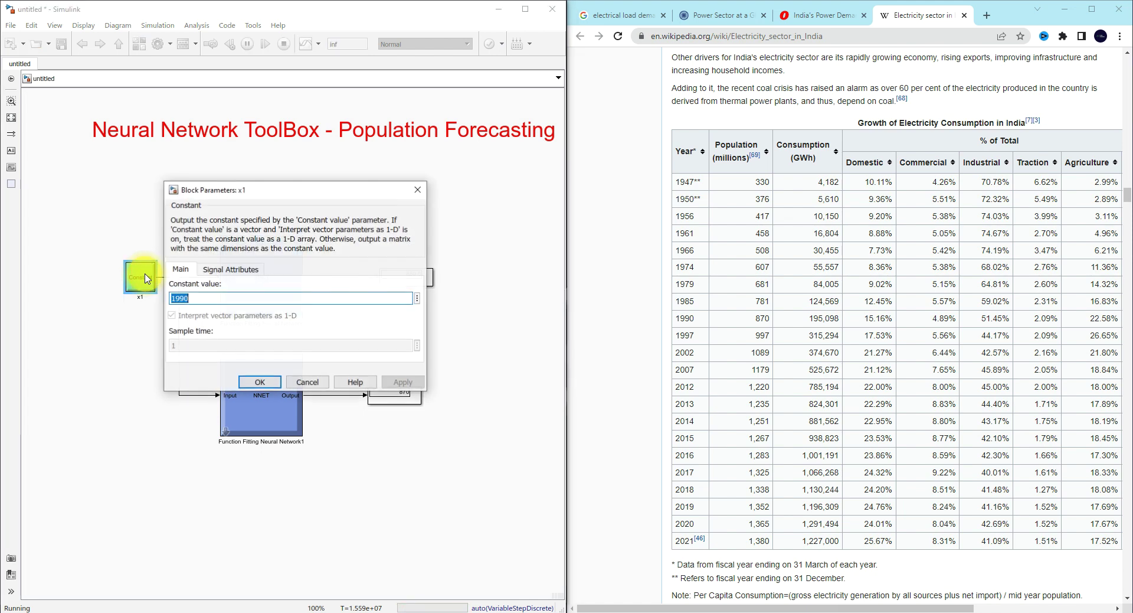
{"action": "type", "text": "2"}
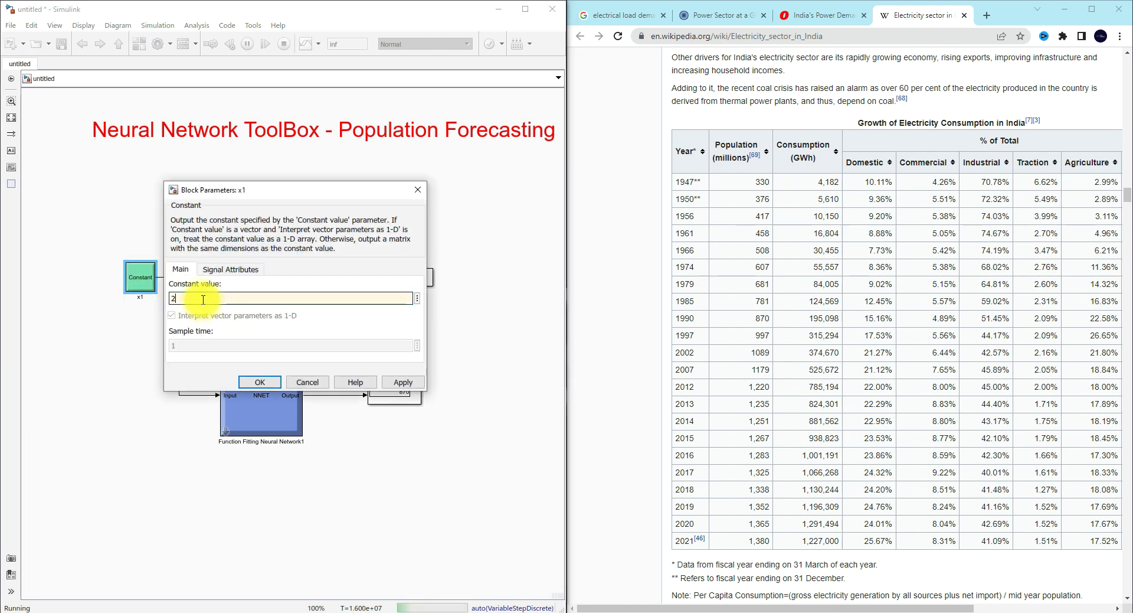
{"action": "type", "text": "025"}
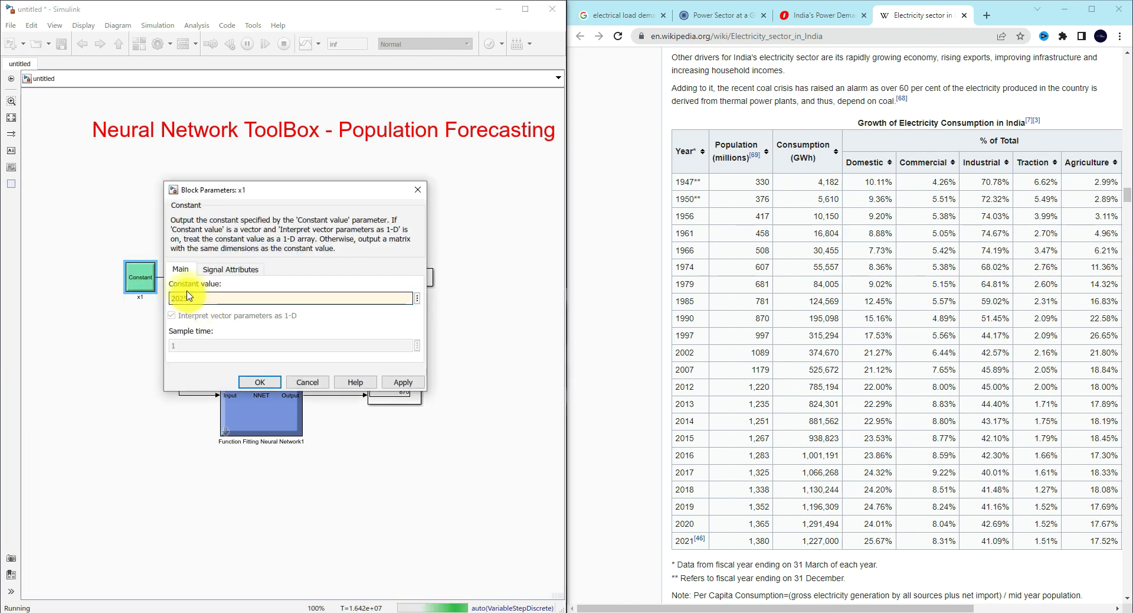
{"action": "left_click", "coordinate": [245, 383]}
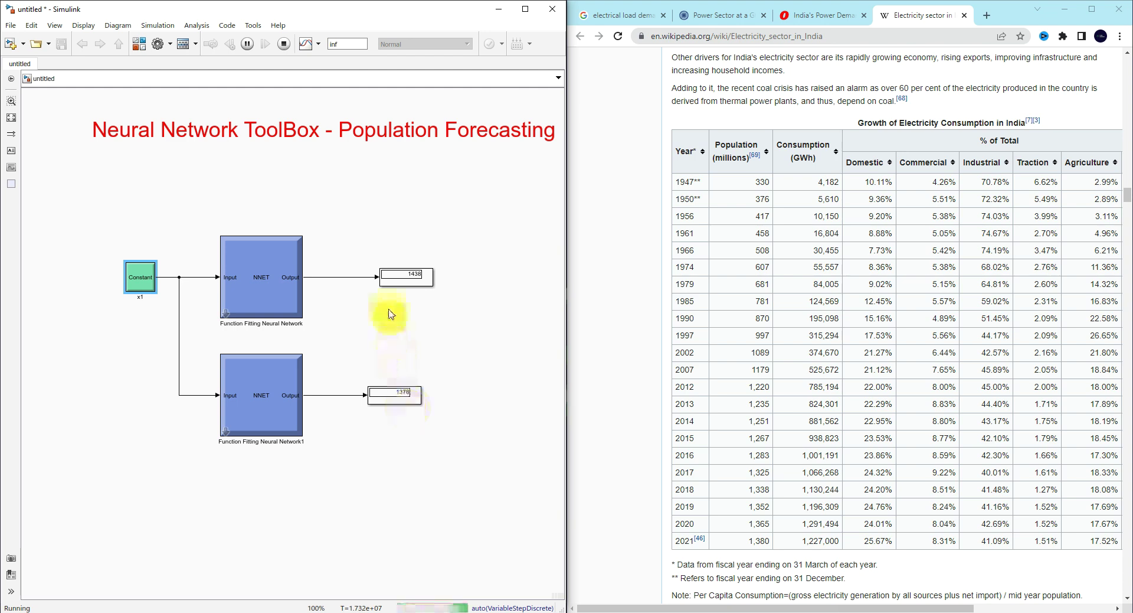
{"action": "left_click", "coordinate": [386, 276]}
{"action": "left_click", "coordinate": [413, 382]}
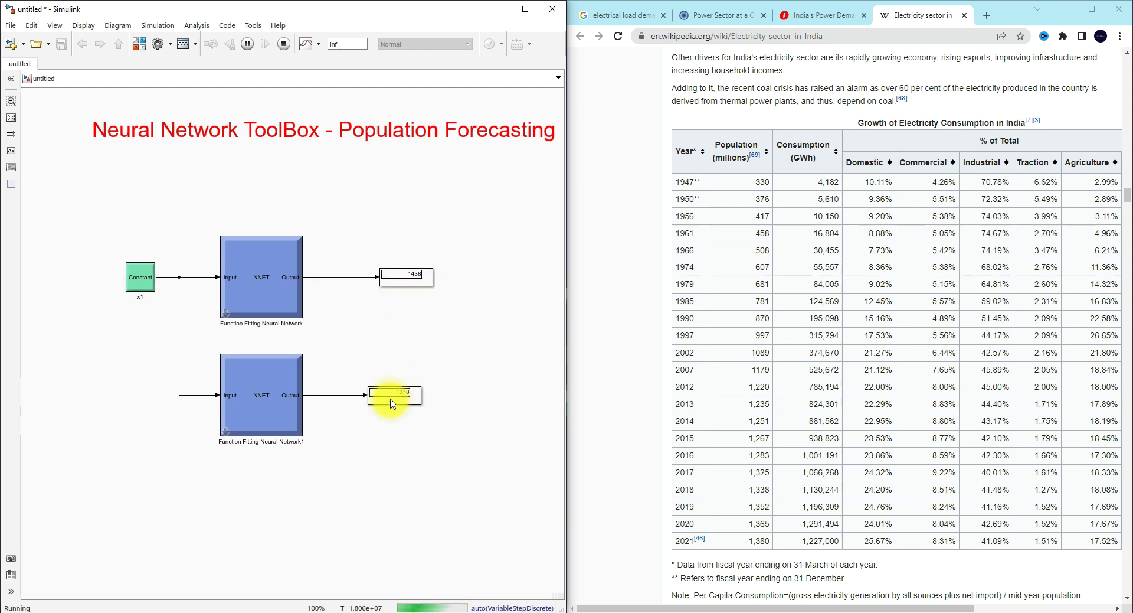
{"action": "double_click", "coordinate": [142, 283]}
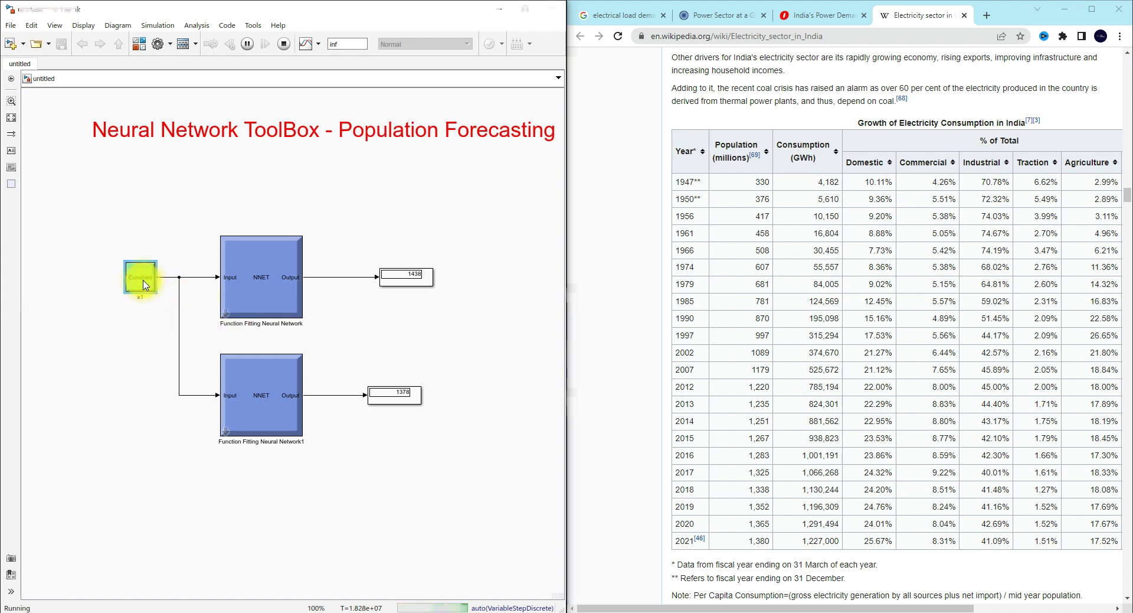
{"action": "left_click", "coordinate": [266, 383]}
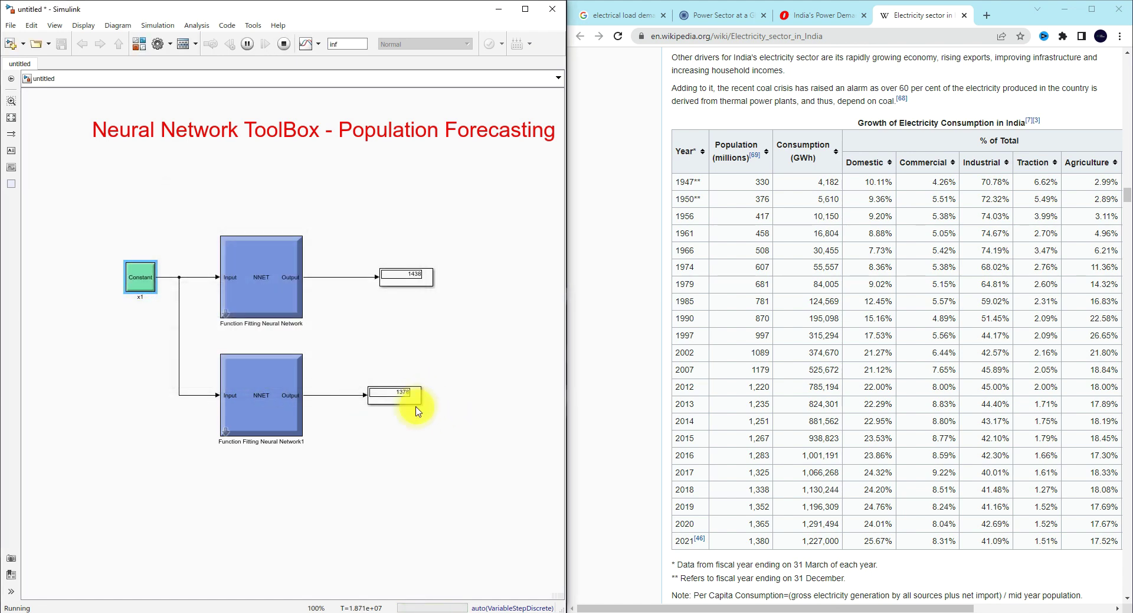